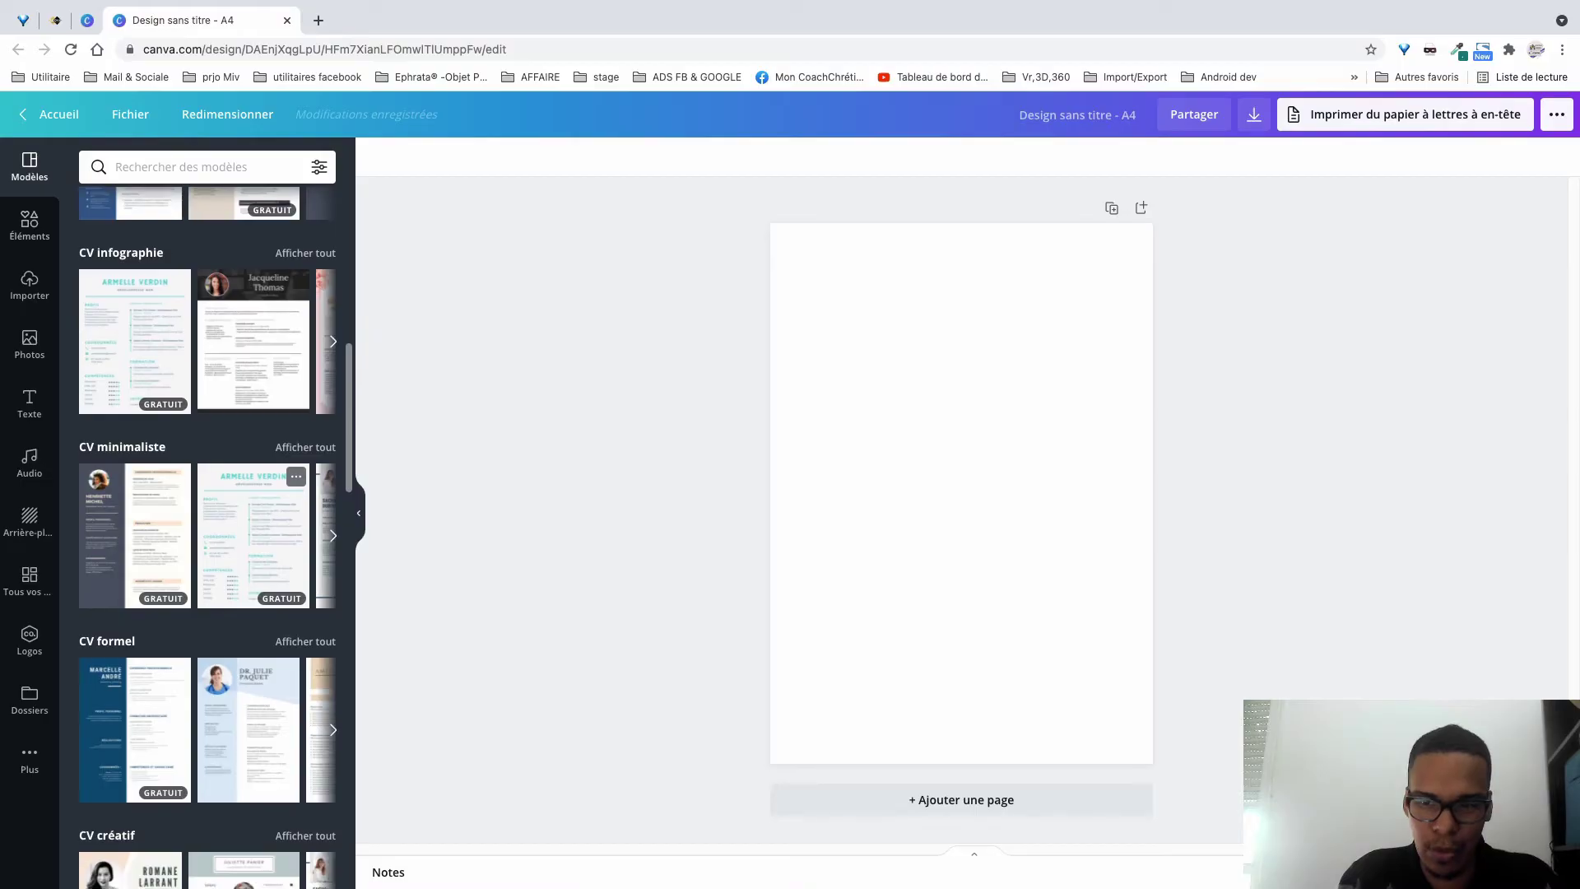
# Browse the CV templates and apply the free pink customer-service CV with the round portrait to the blank page.
pyautogui.scroll(-5, 206, 493)
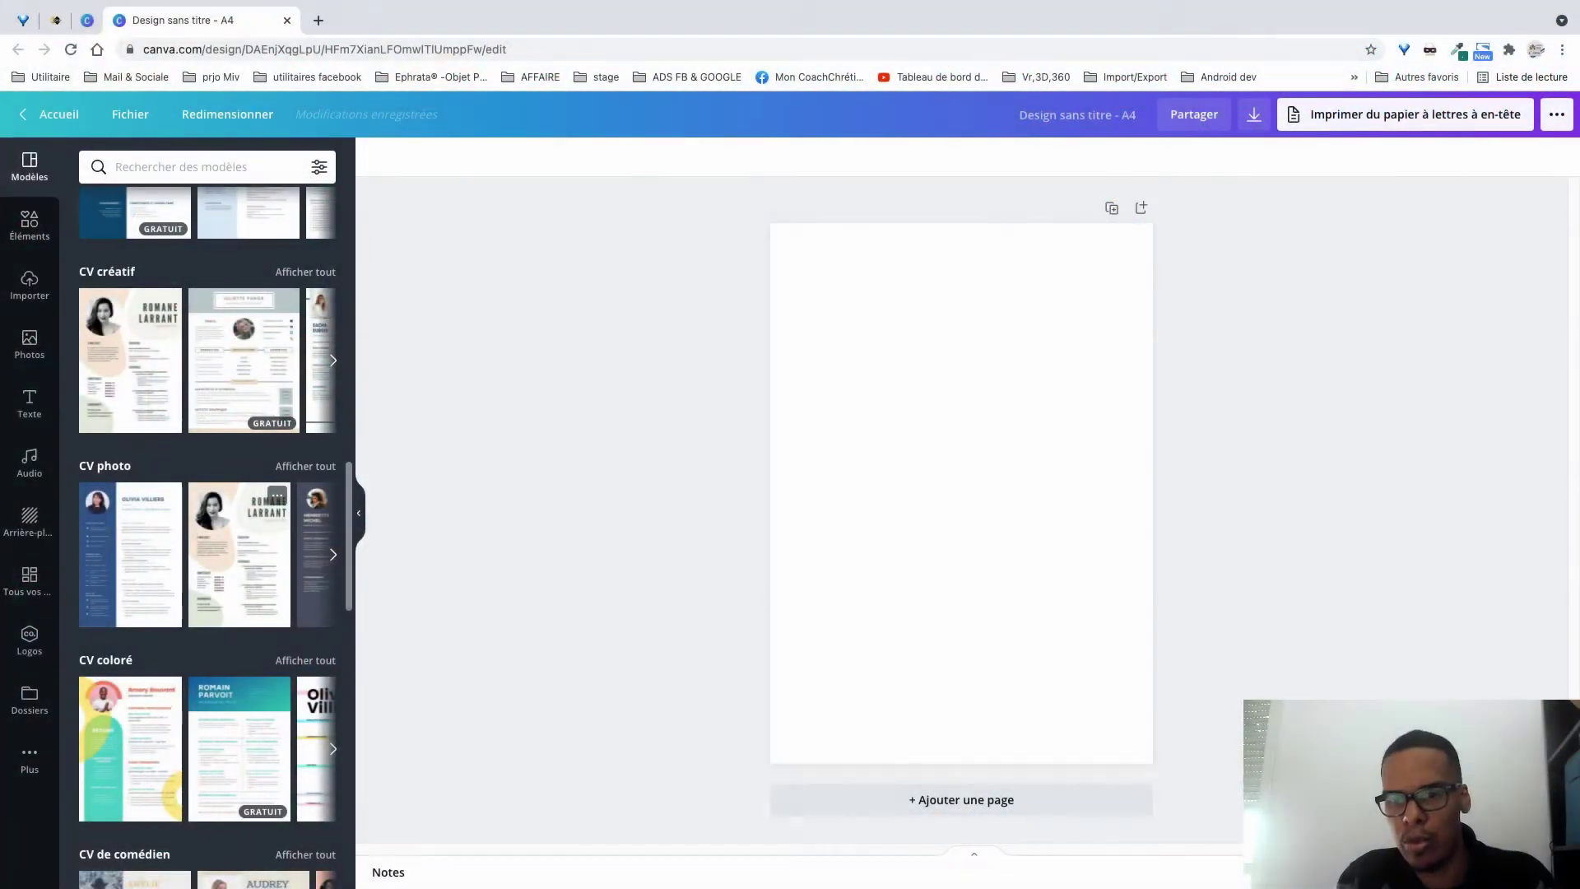
pyautogui.scroll(-4, 206, 535)
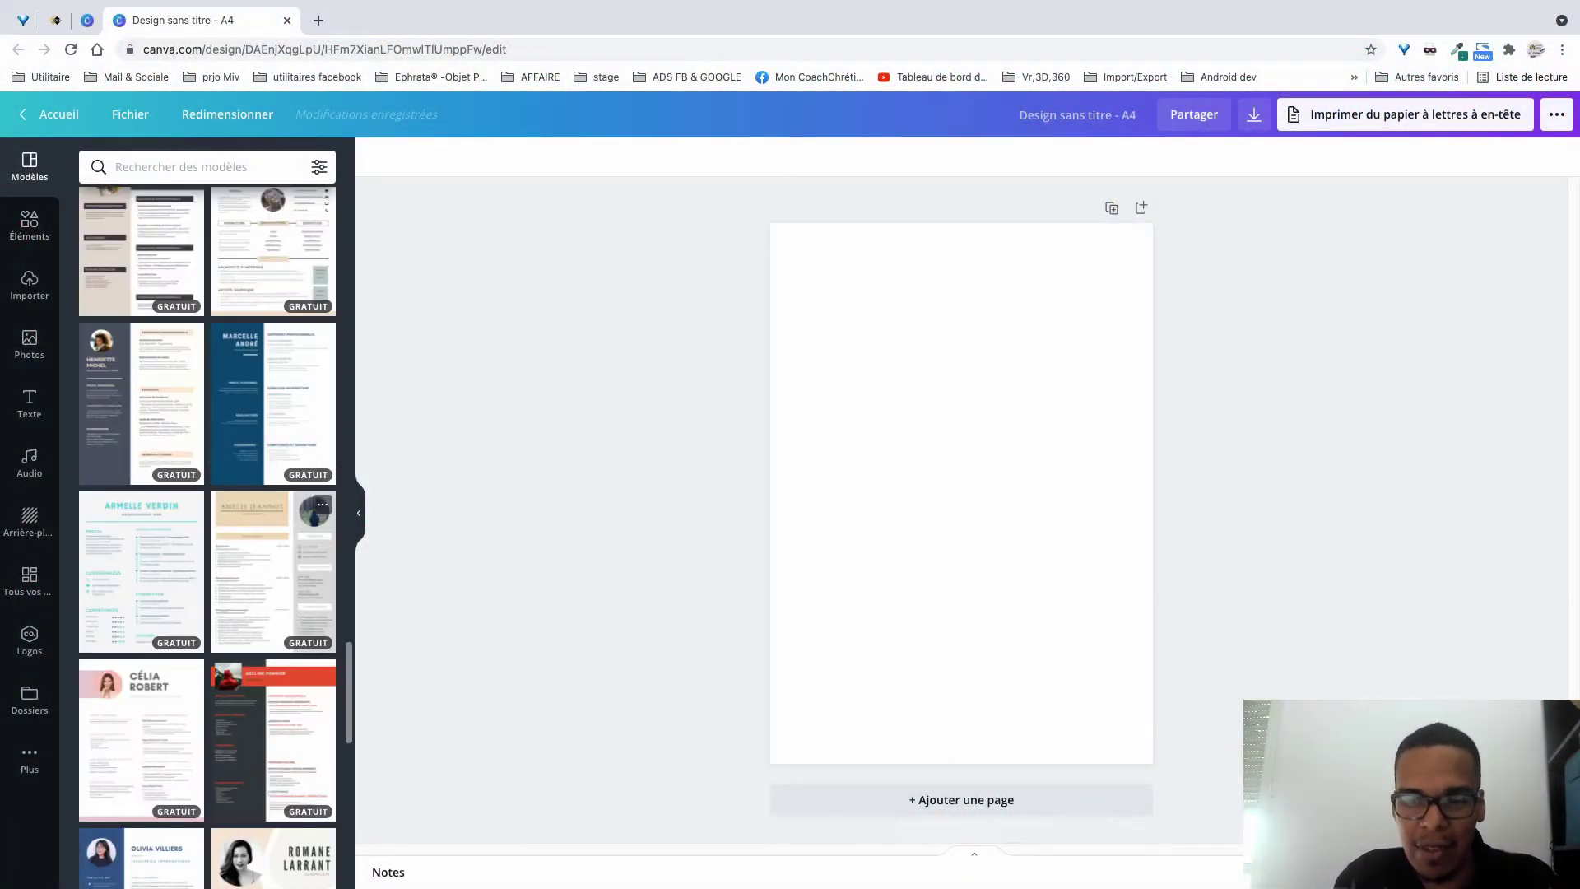
pyautogui.scroll(-3, 207, 535)
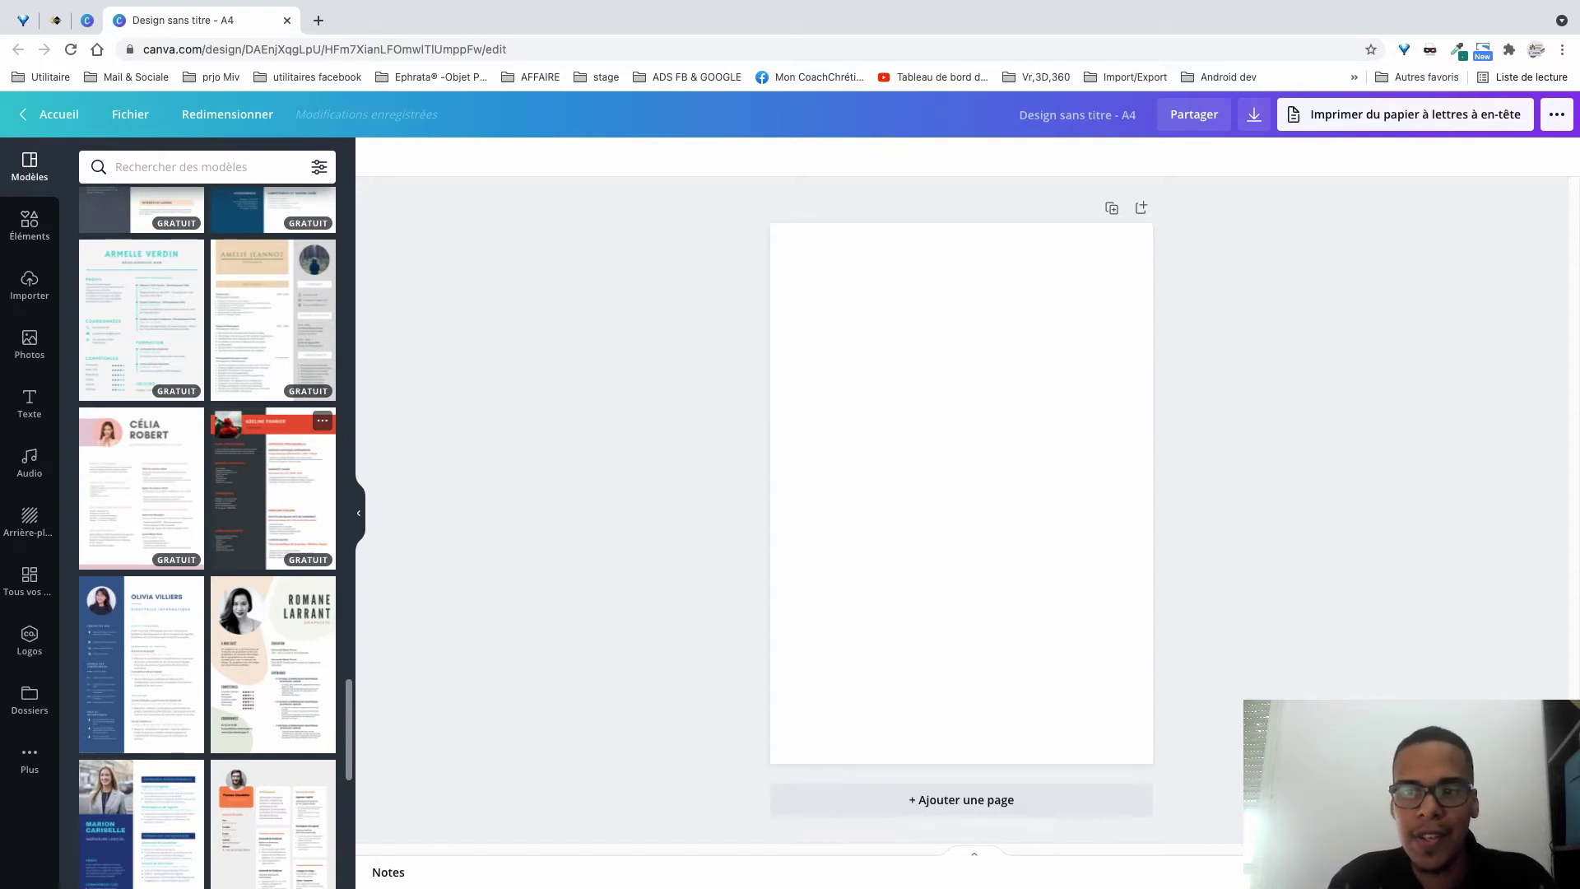
pyautogui.click(156, 486)
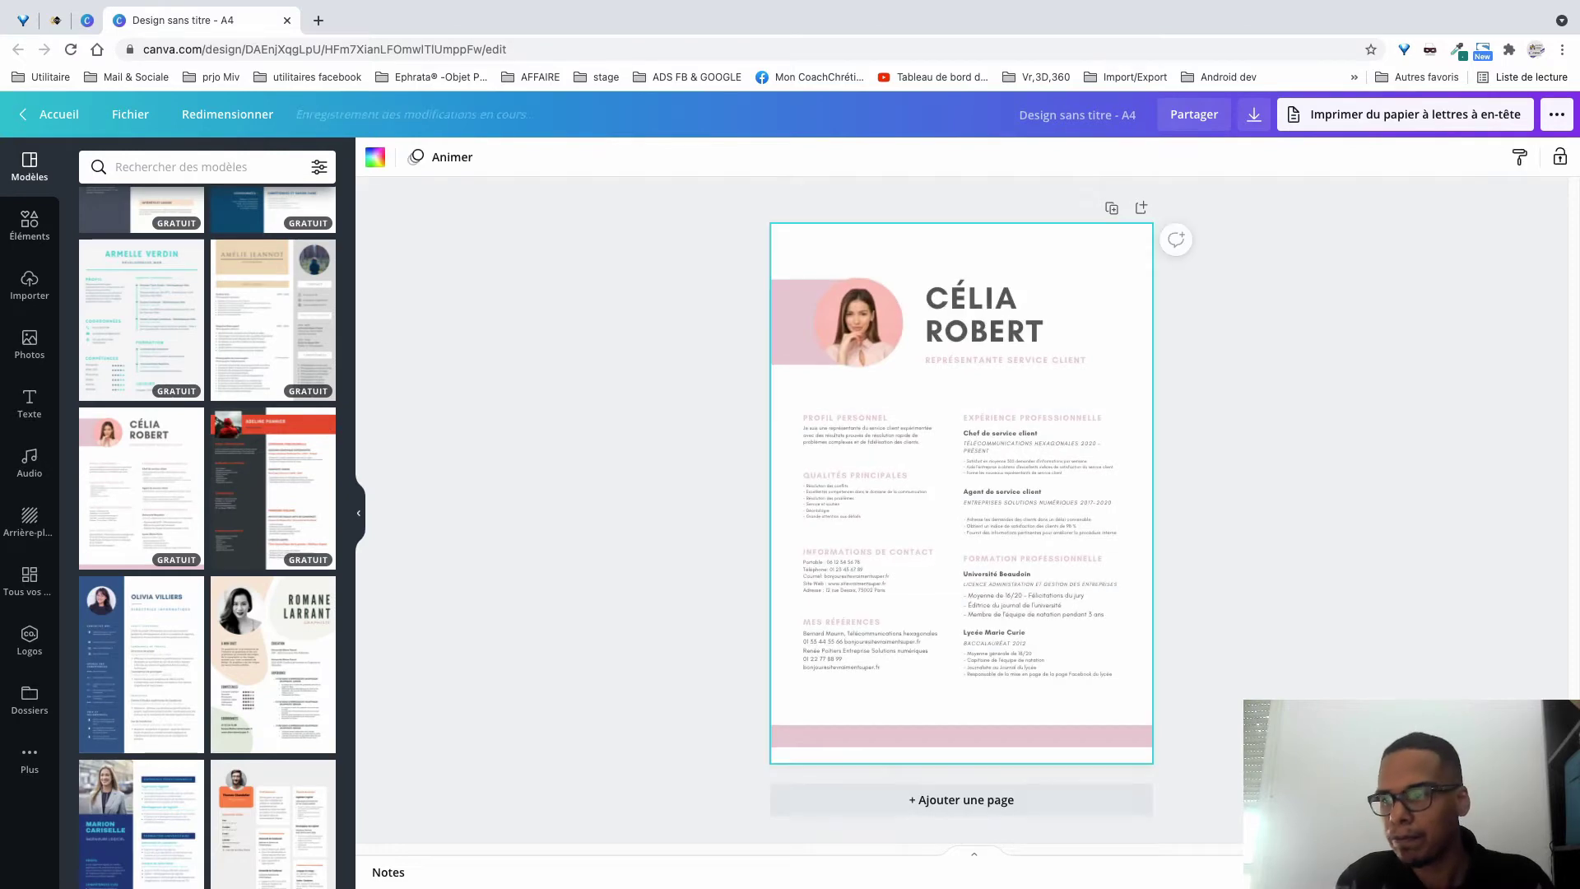
# Add a second page and apply the free red and dark-grey graphic designer CV template to it.
pyautogui.click(961, 800)
pyautogui.click(273, 488)
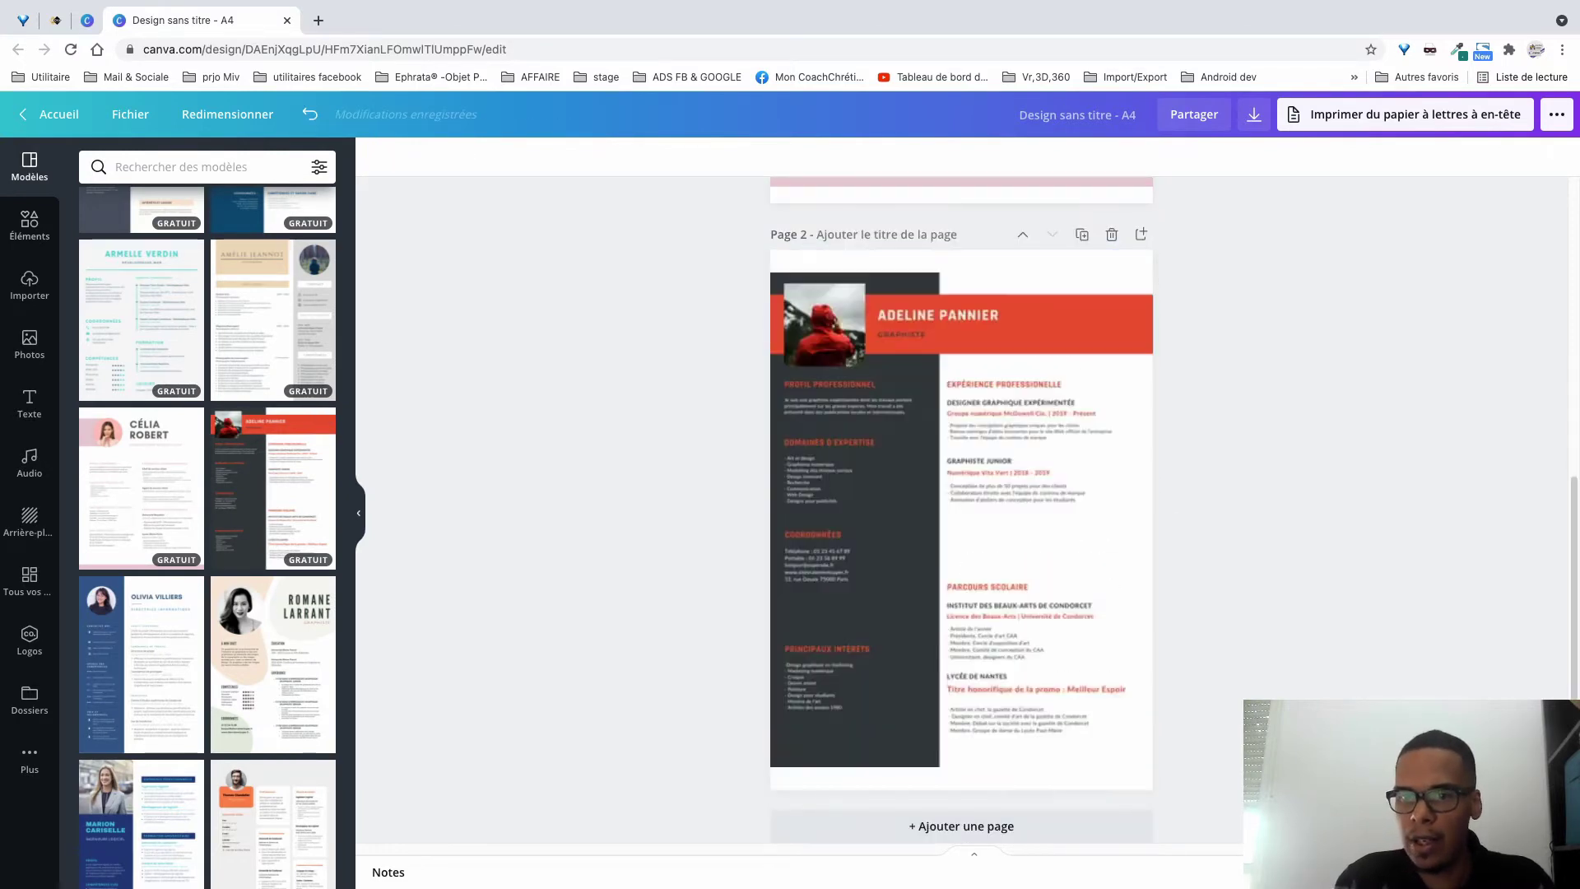
pyautogui.click(358, 512)
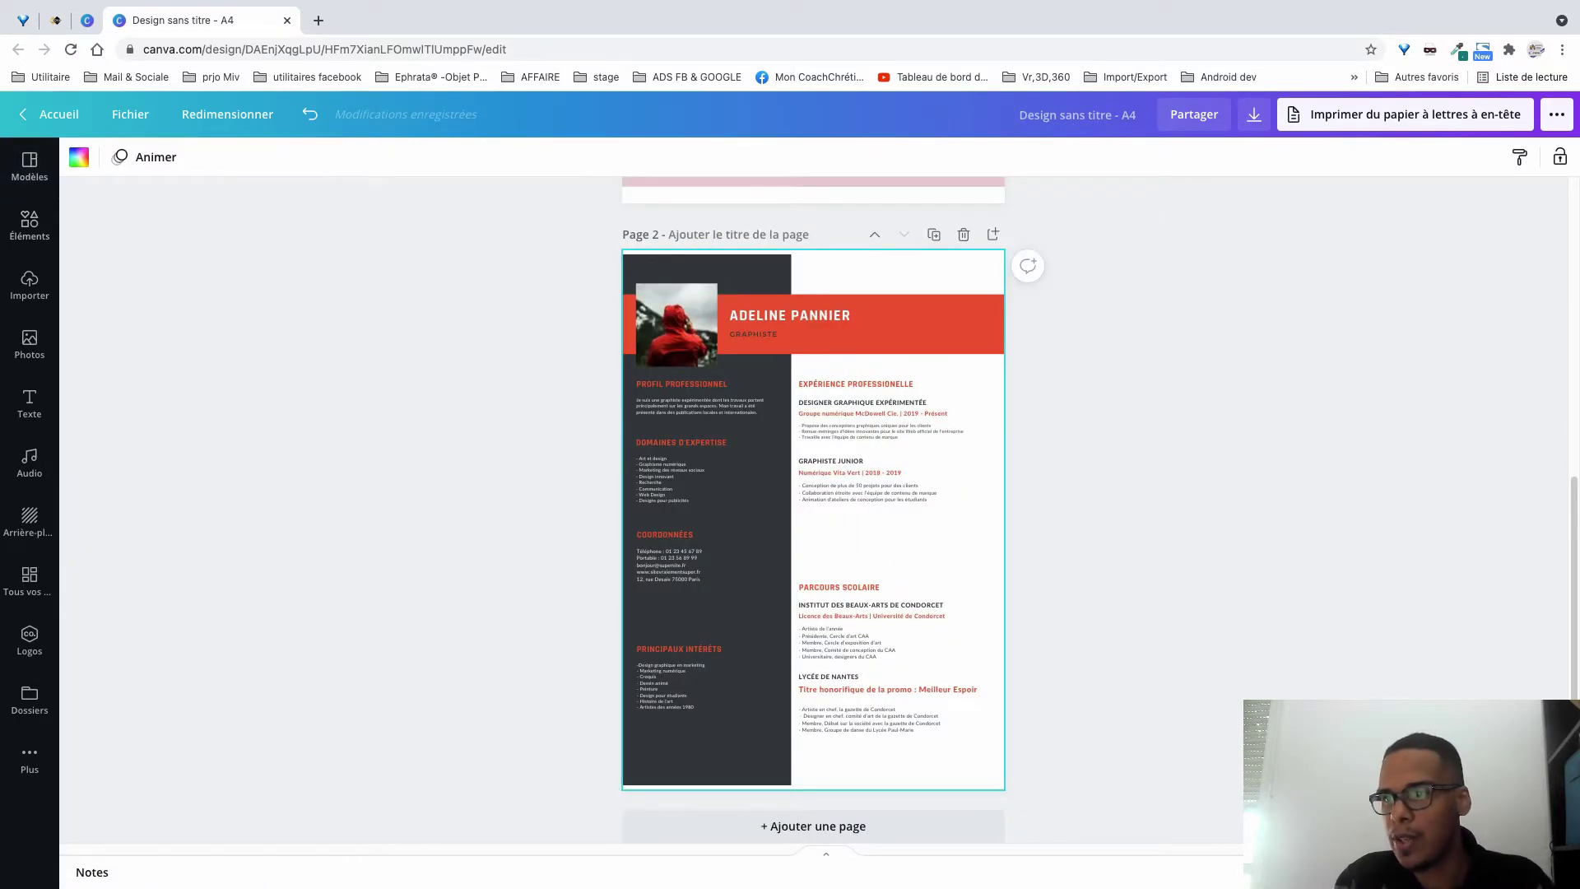
pyautogui.scroll(7, 813, 510)
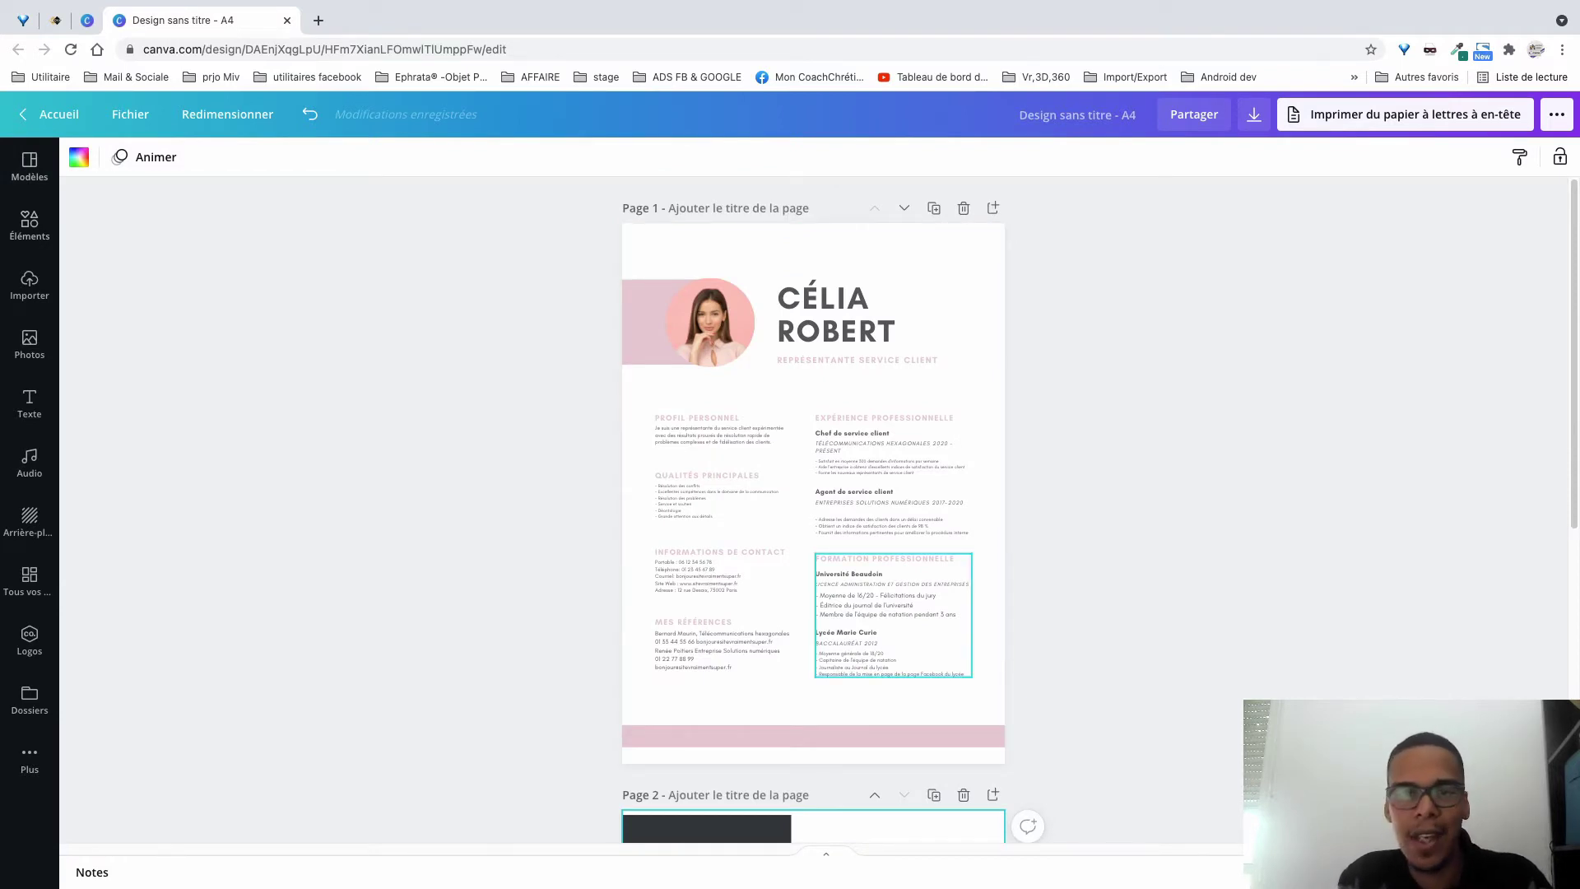
pyautogui.scroll(-7, 813, 493)
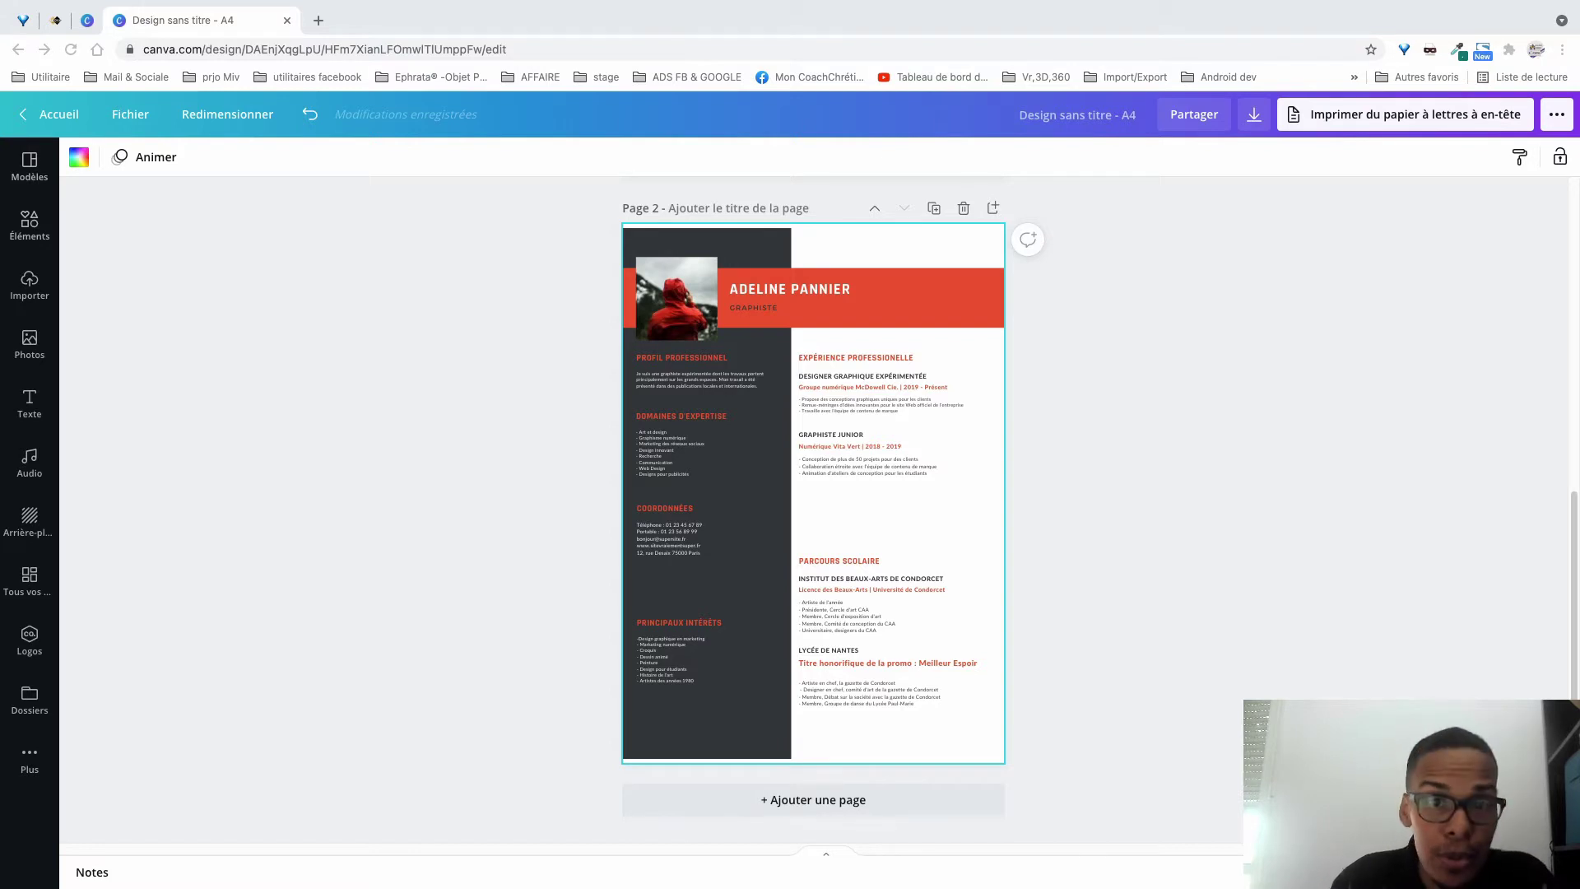
pyautogui.scroll(1, 813, 510)
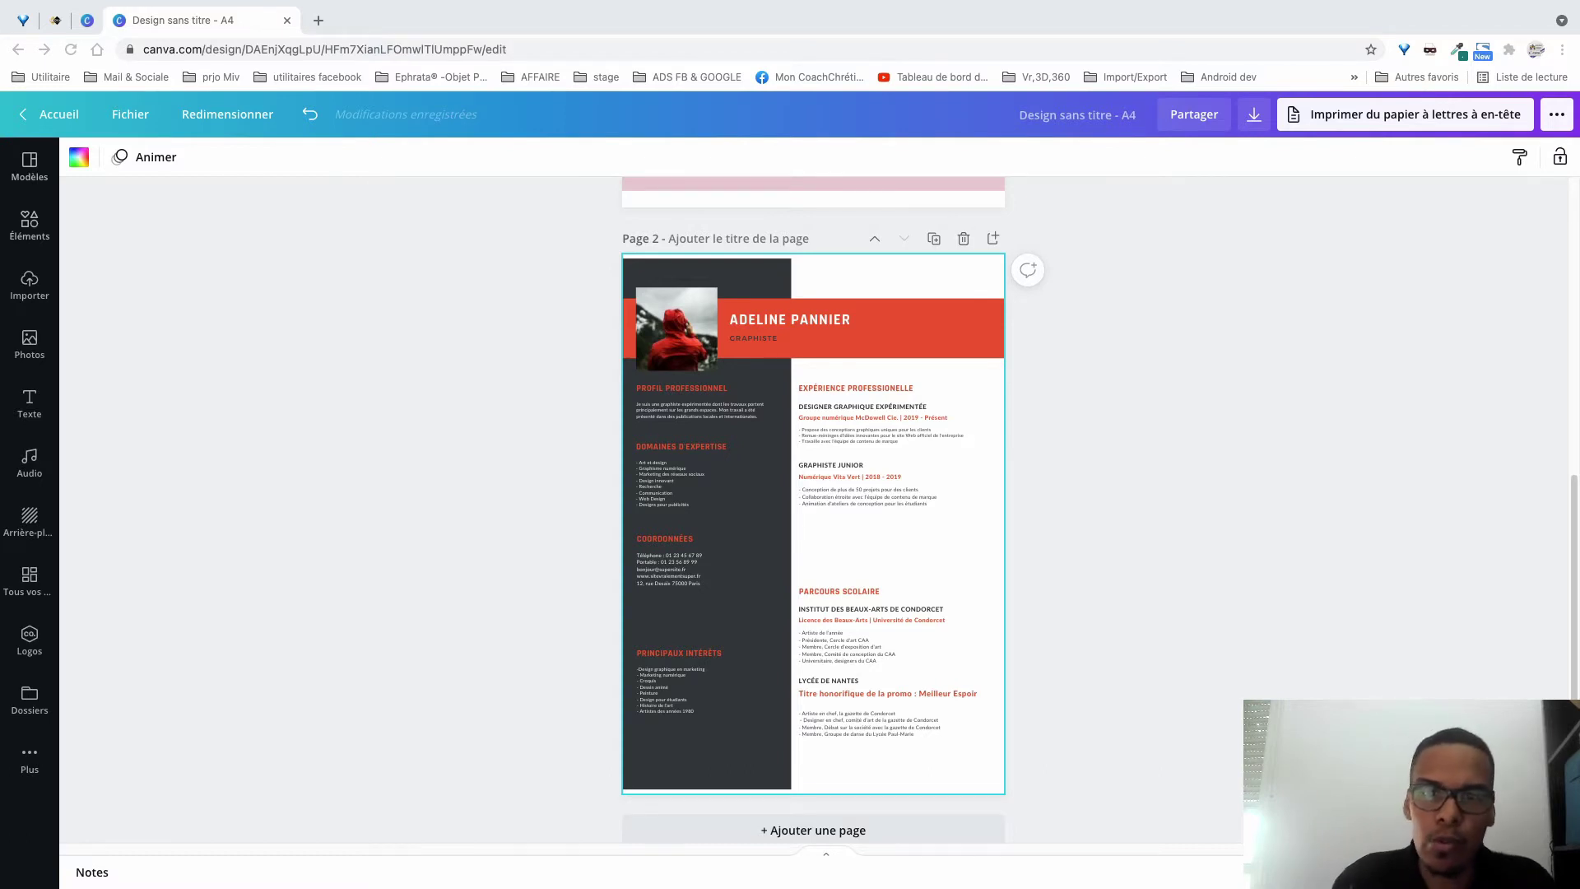
pyautogui.scroll(1, 813, 527)
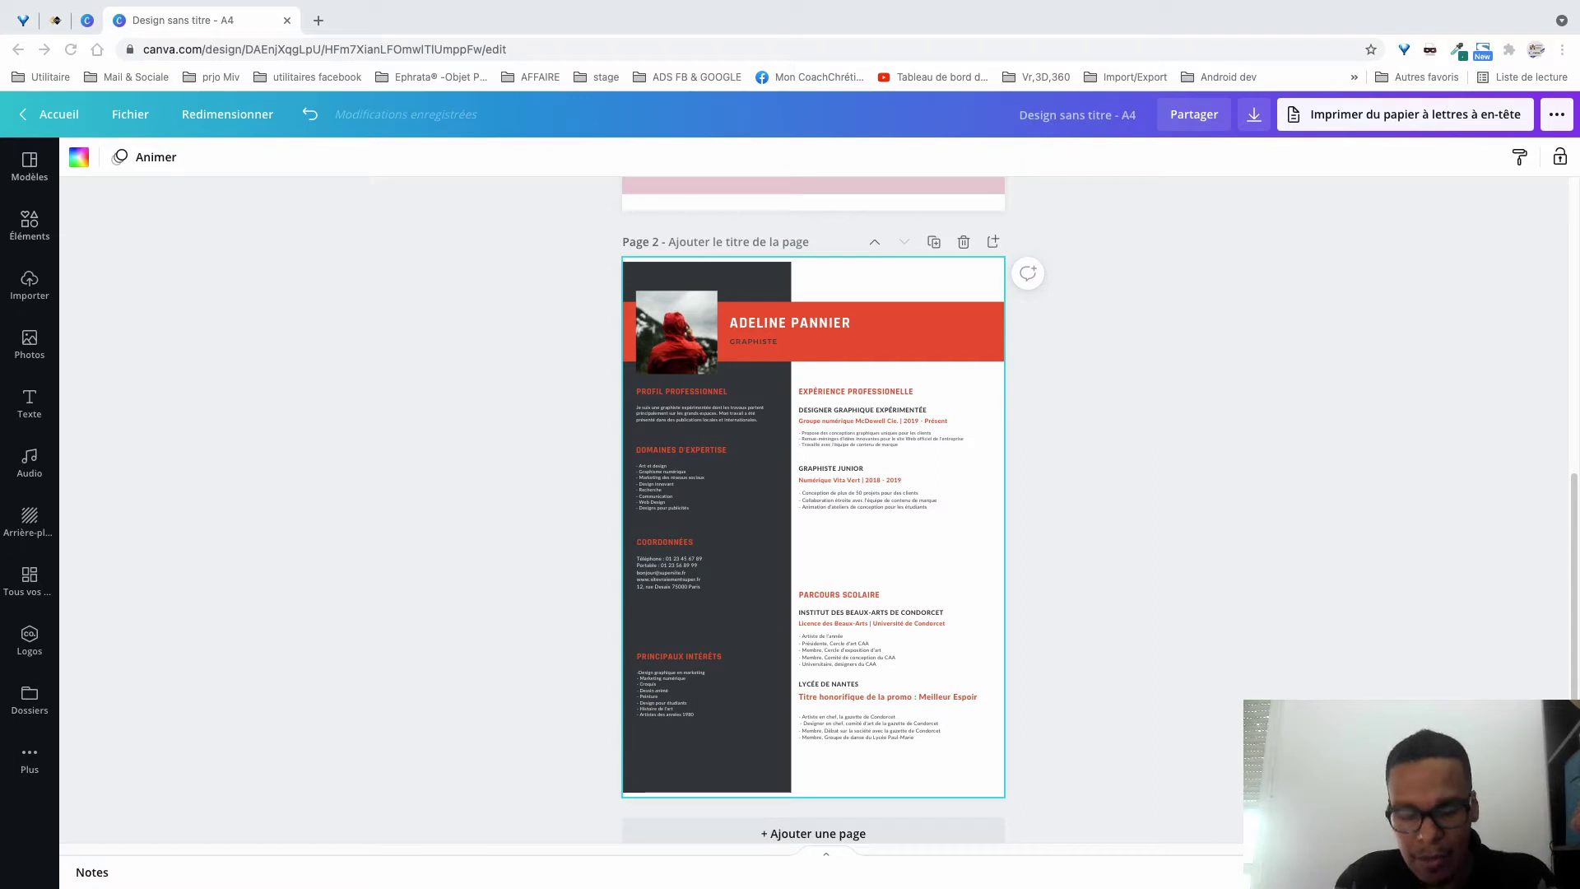
# Search the elements for "headset" and add the blue and pink headset graphic to page 1.
pyautogui.scroll(7, 813, 527)
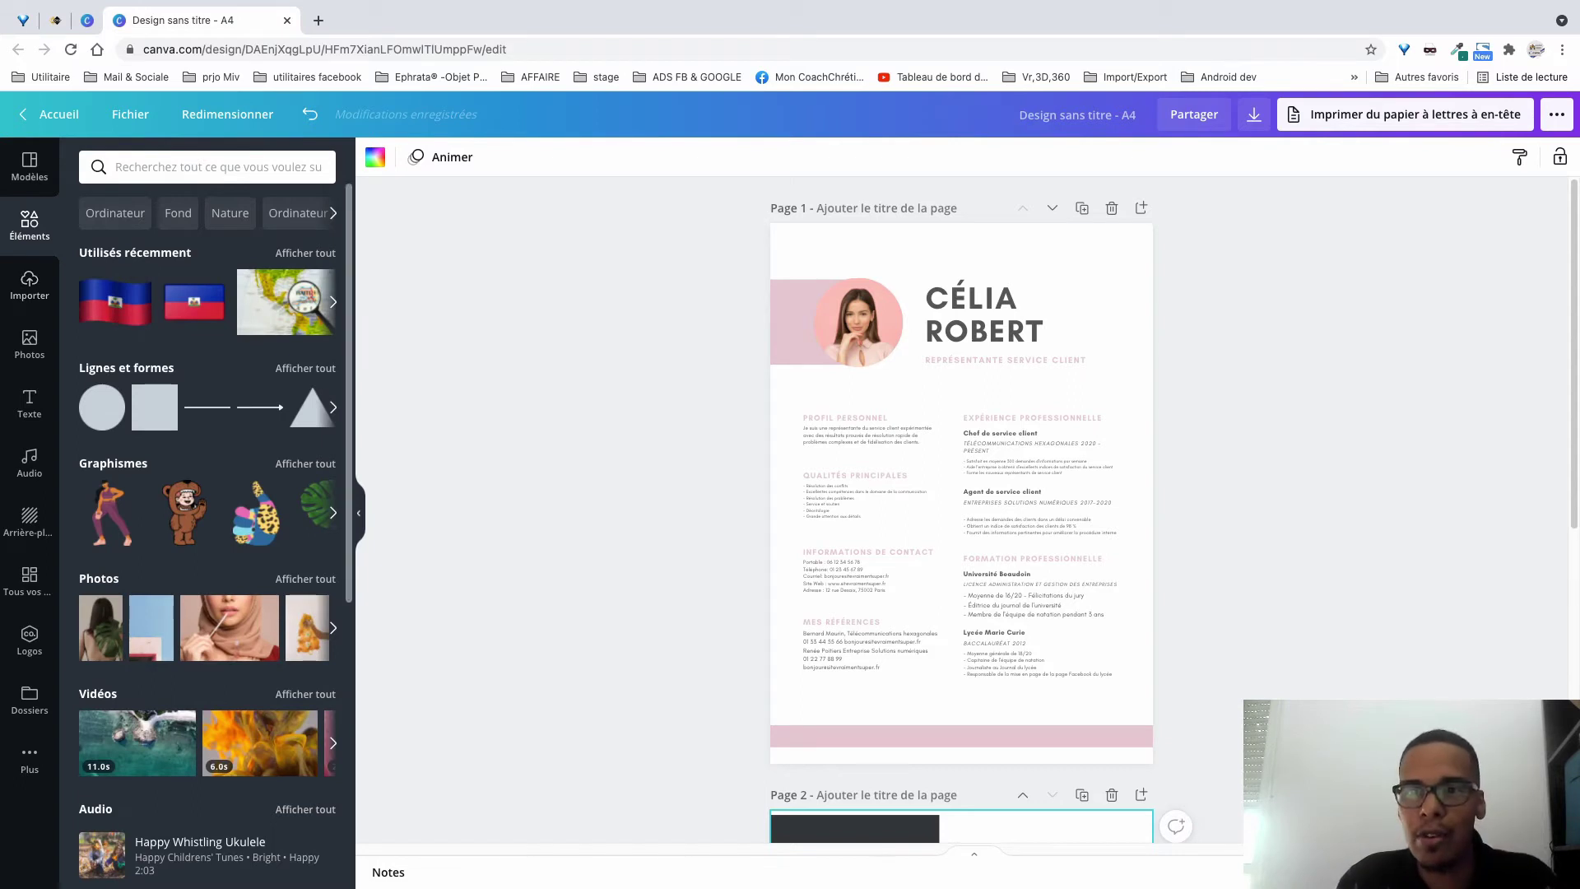
pyautogui.click(218, 167)
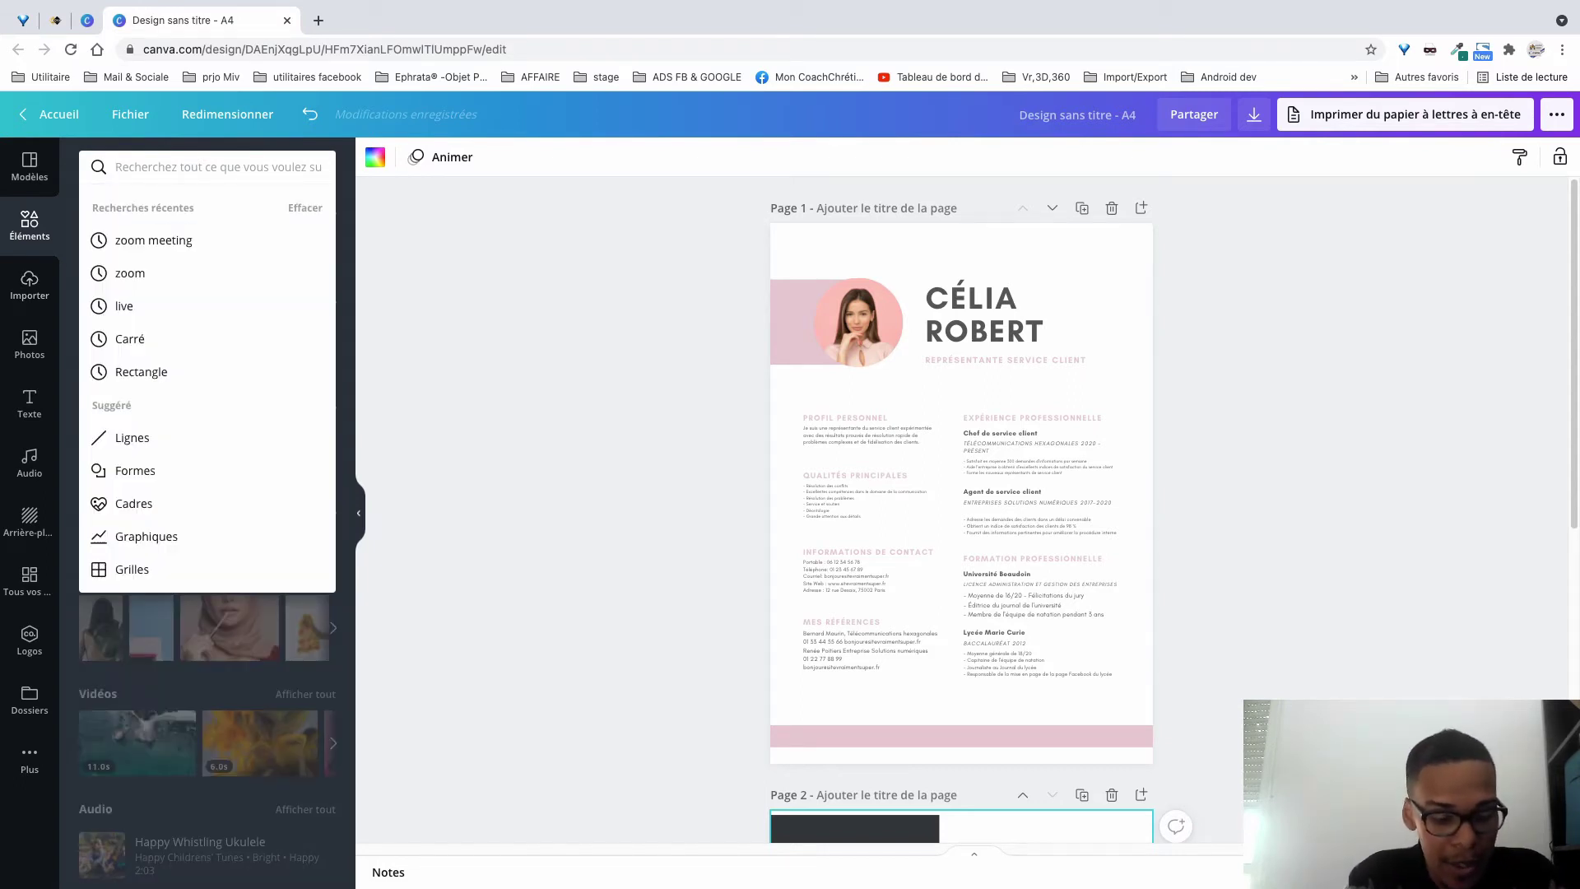
pyautogui.write('header')
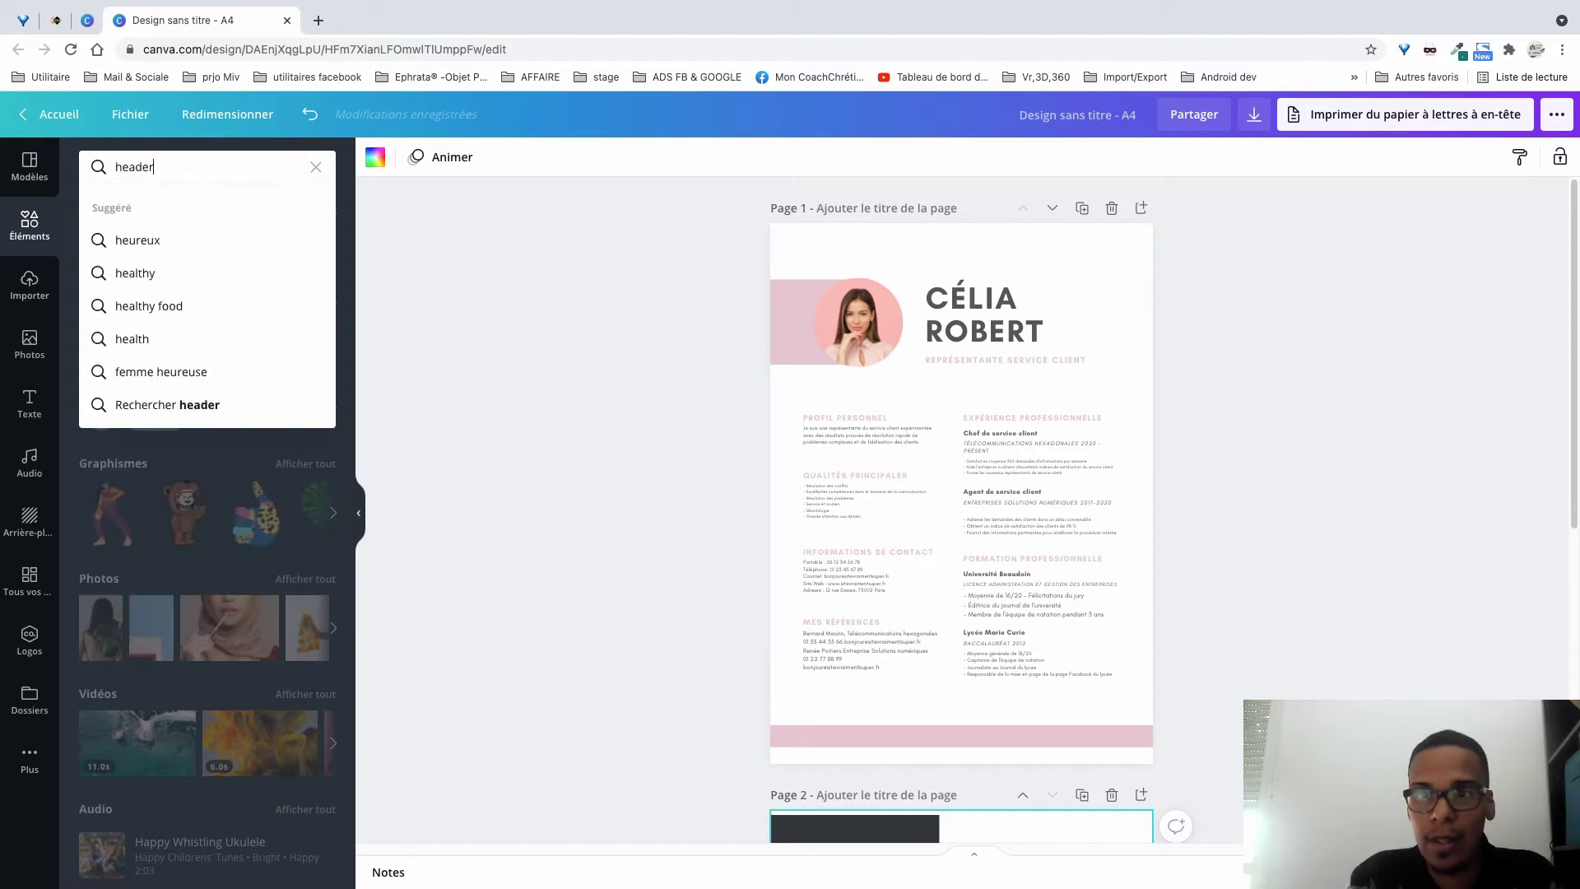
pyautogui.press('BackSpace')
pyautogui.press('BackSpace')
pyautogui.write('set')
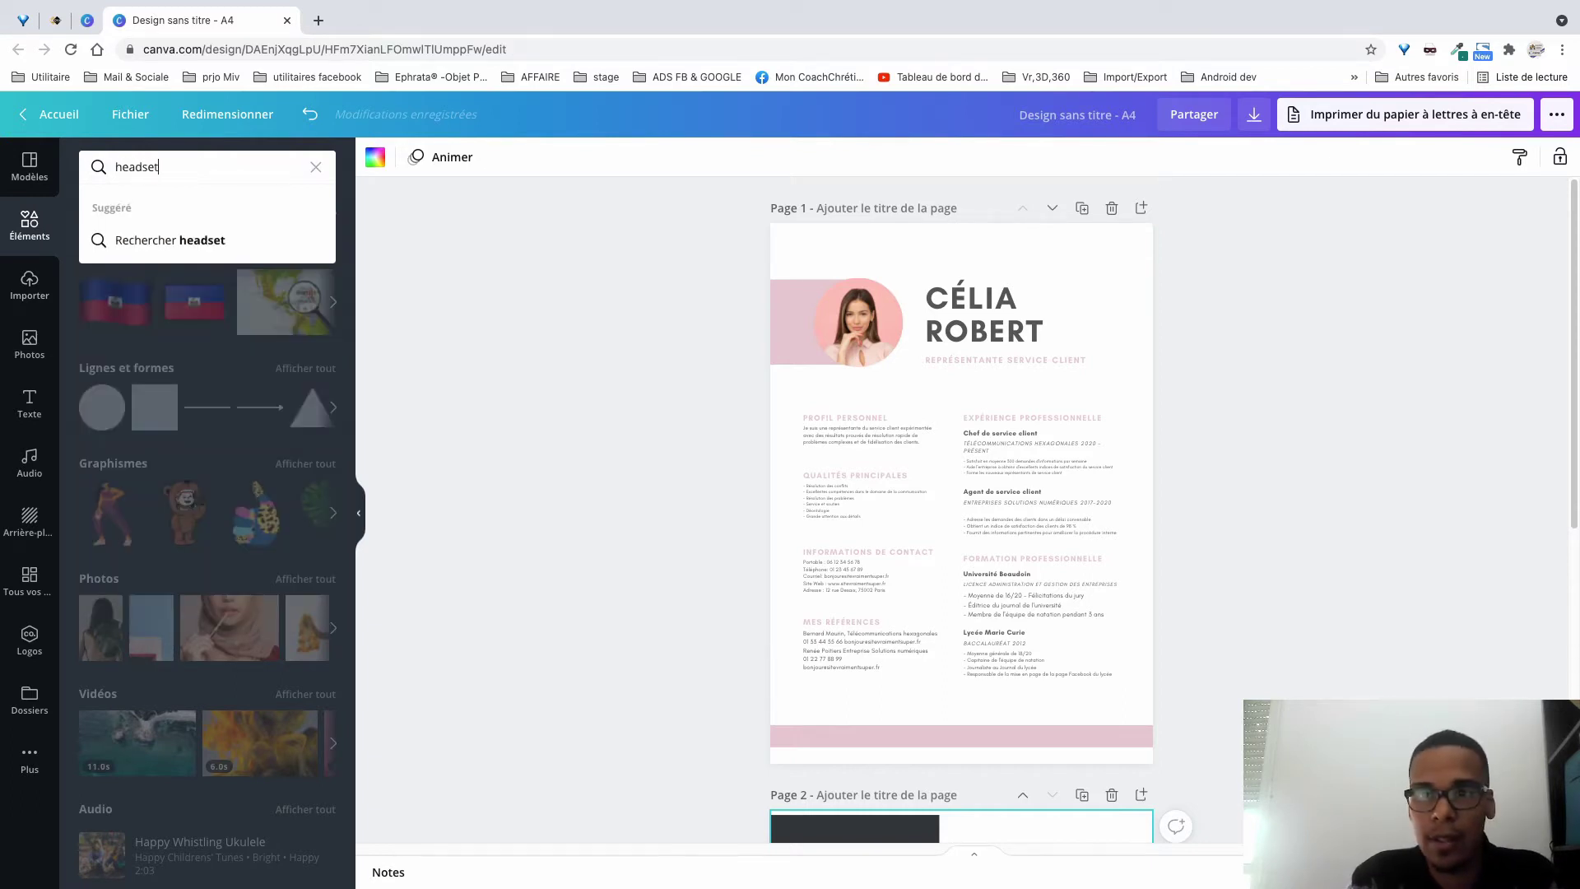
pyautogui.press('Return')
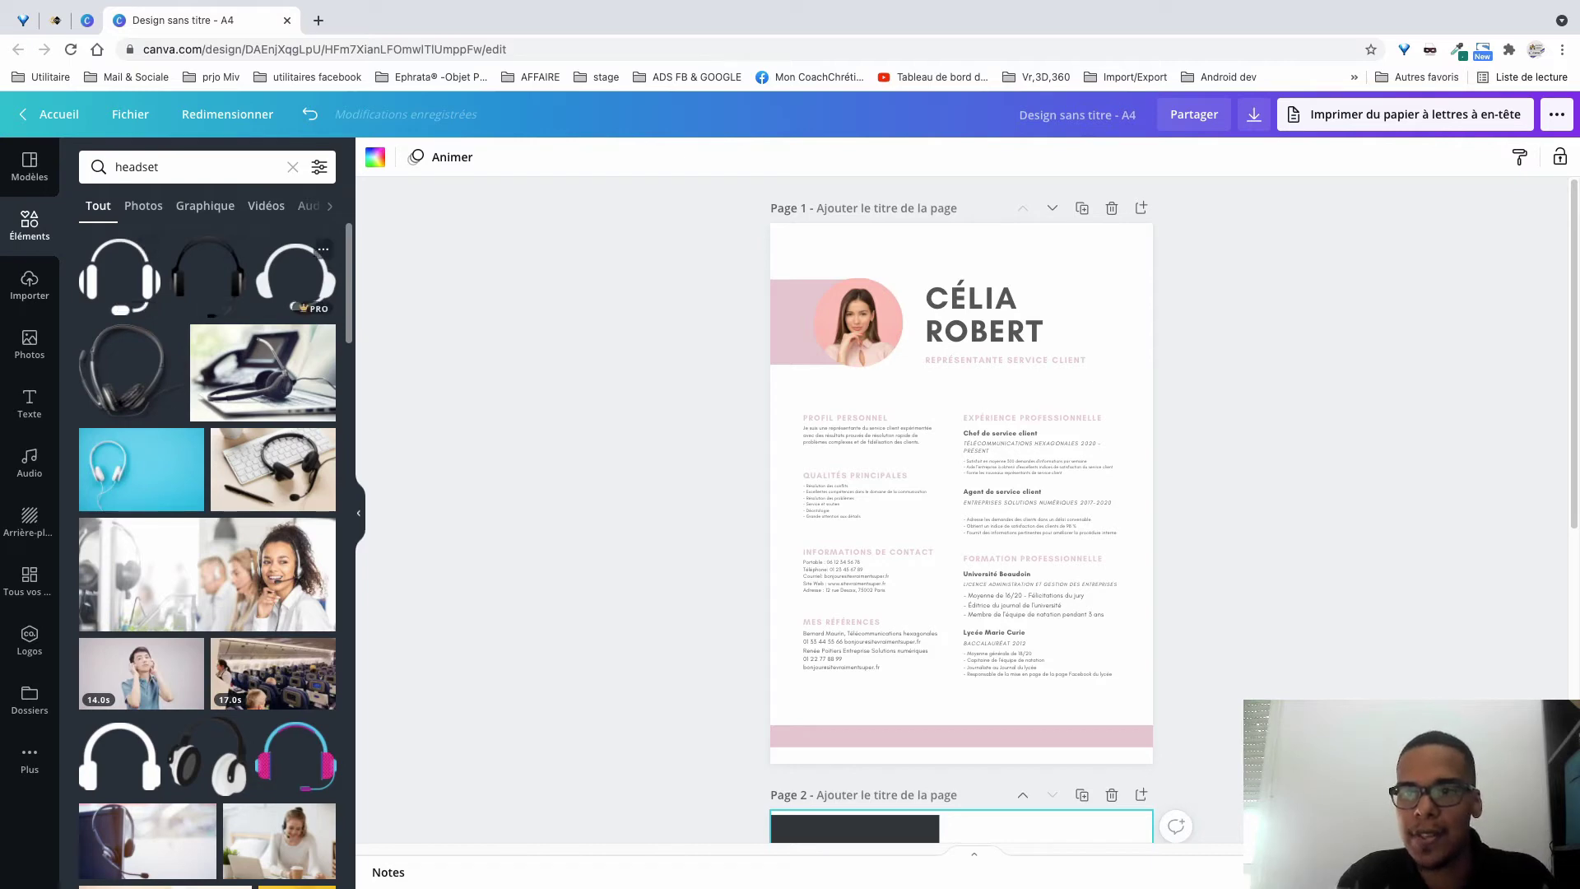
pyautogui.scroll(-6, 297, 461)
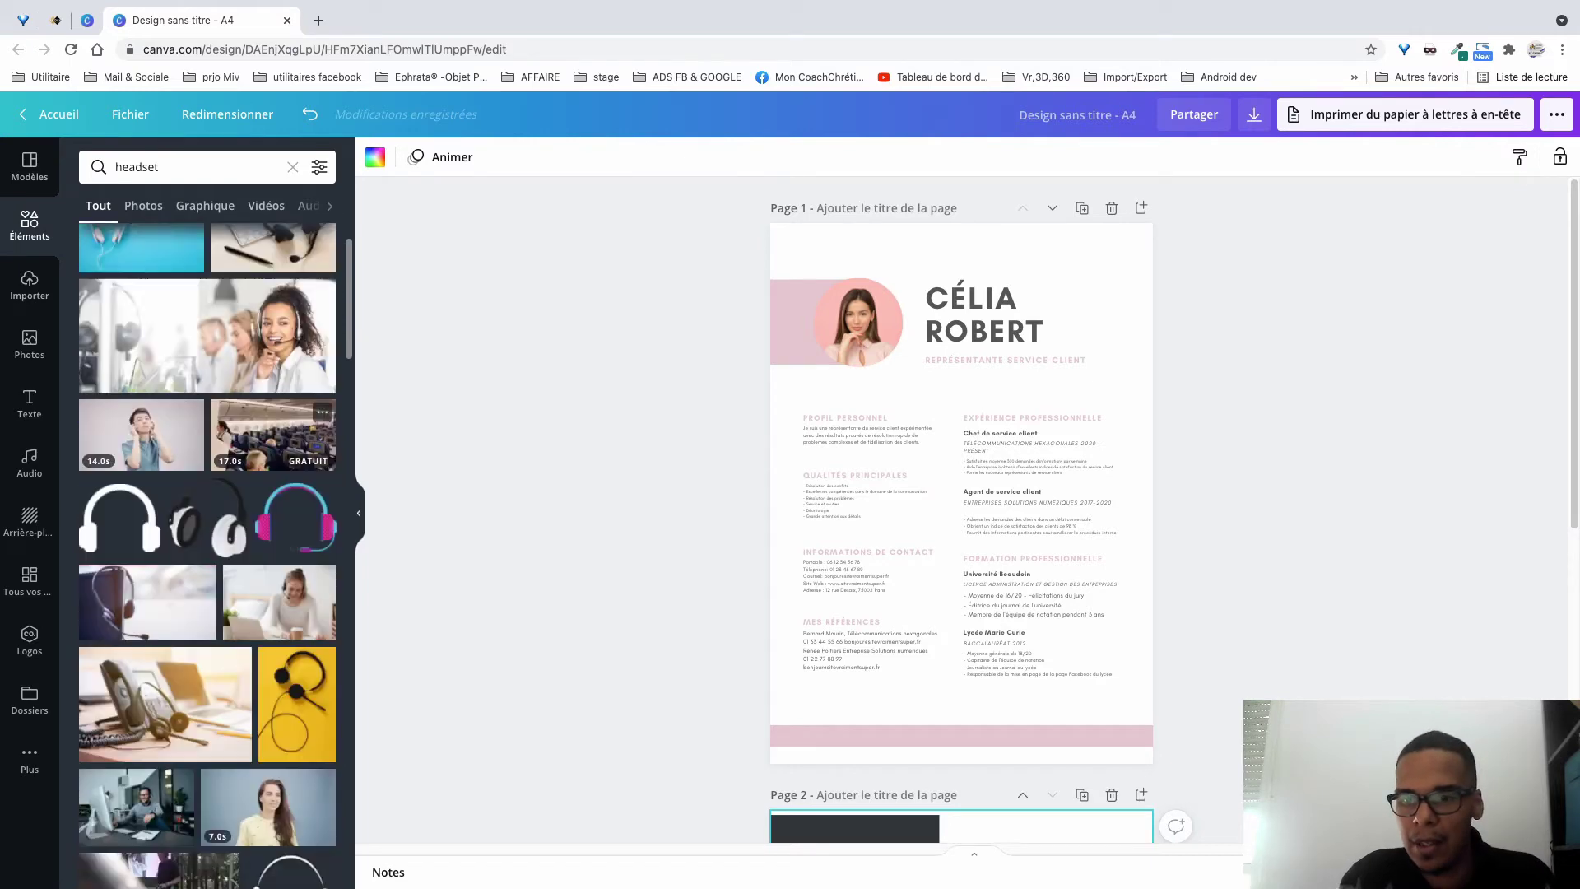
pyautogui.scroll(2, 296, 395)
pyautogui.click(297, 395)
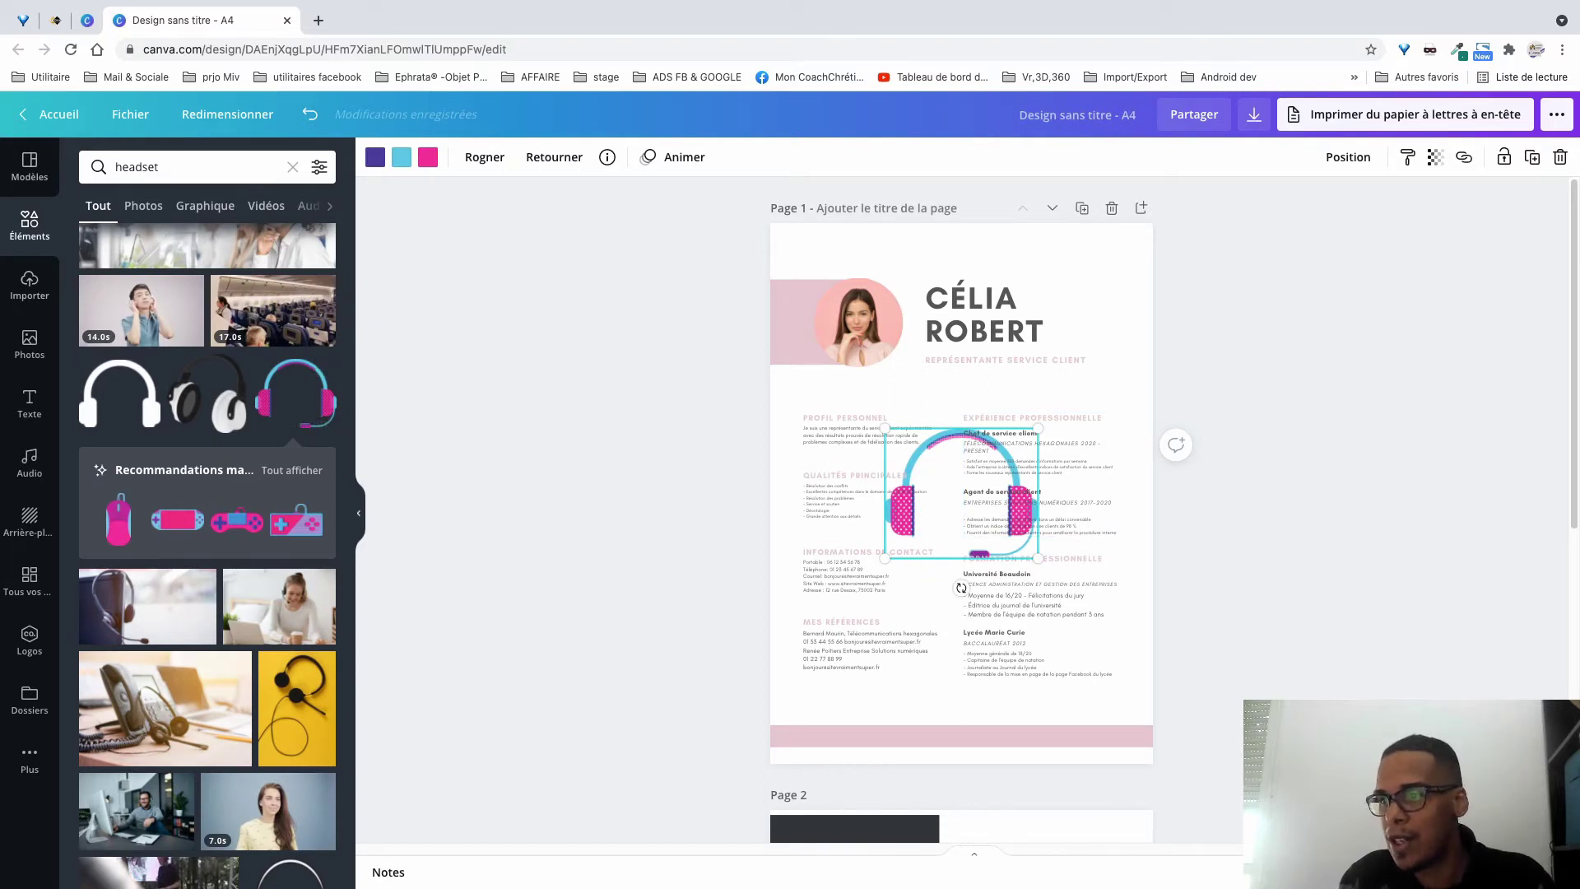
# Shrink the headset, place it beside the name heading, and set its transparency to 53.
pyautogui.moveTo(961, 492); pyautogui.dragTo(1066, 288)
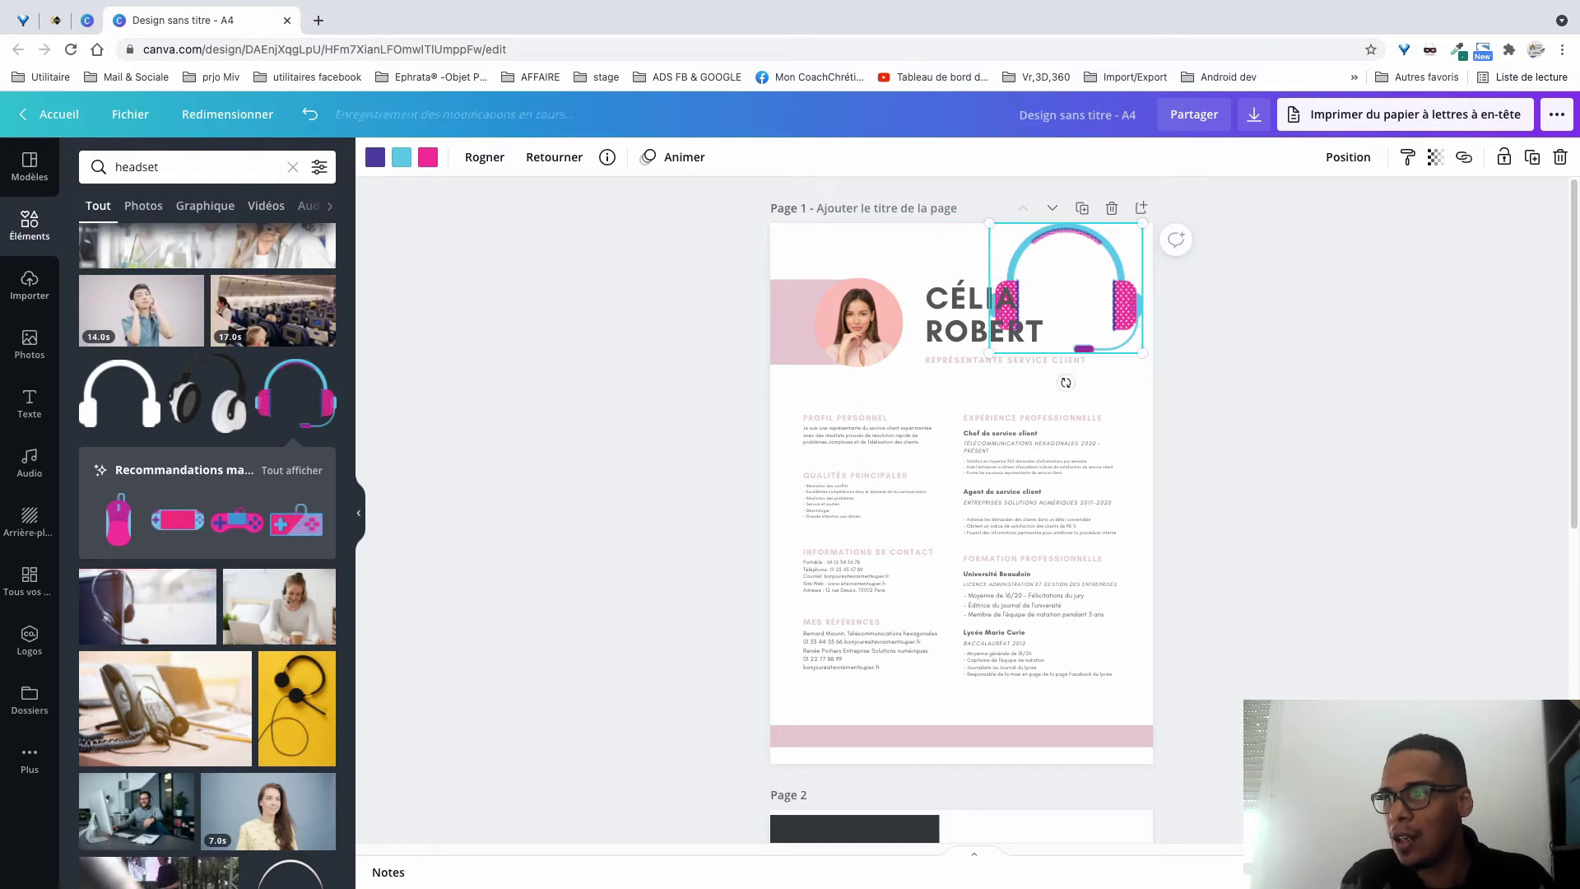
pyautogui.moveTo(989, 354); pyautogui.dragTo(1088, 312)
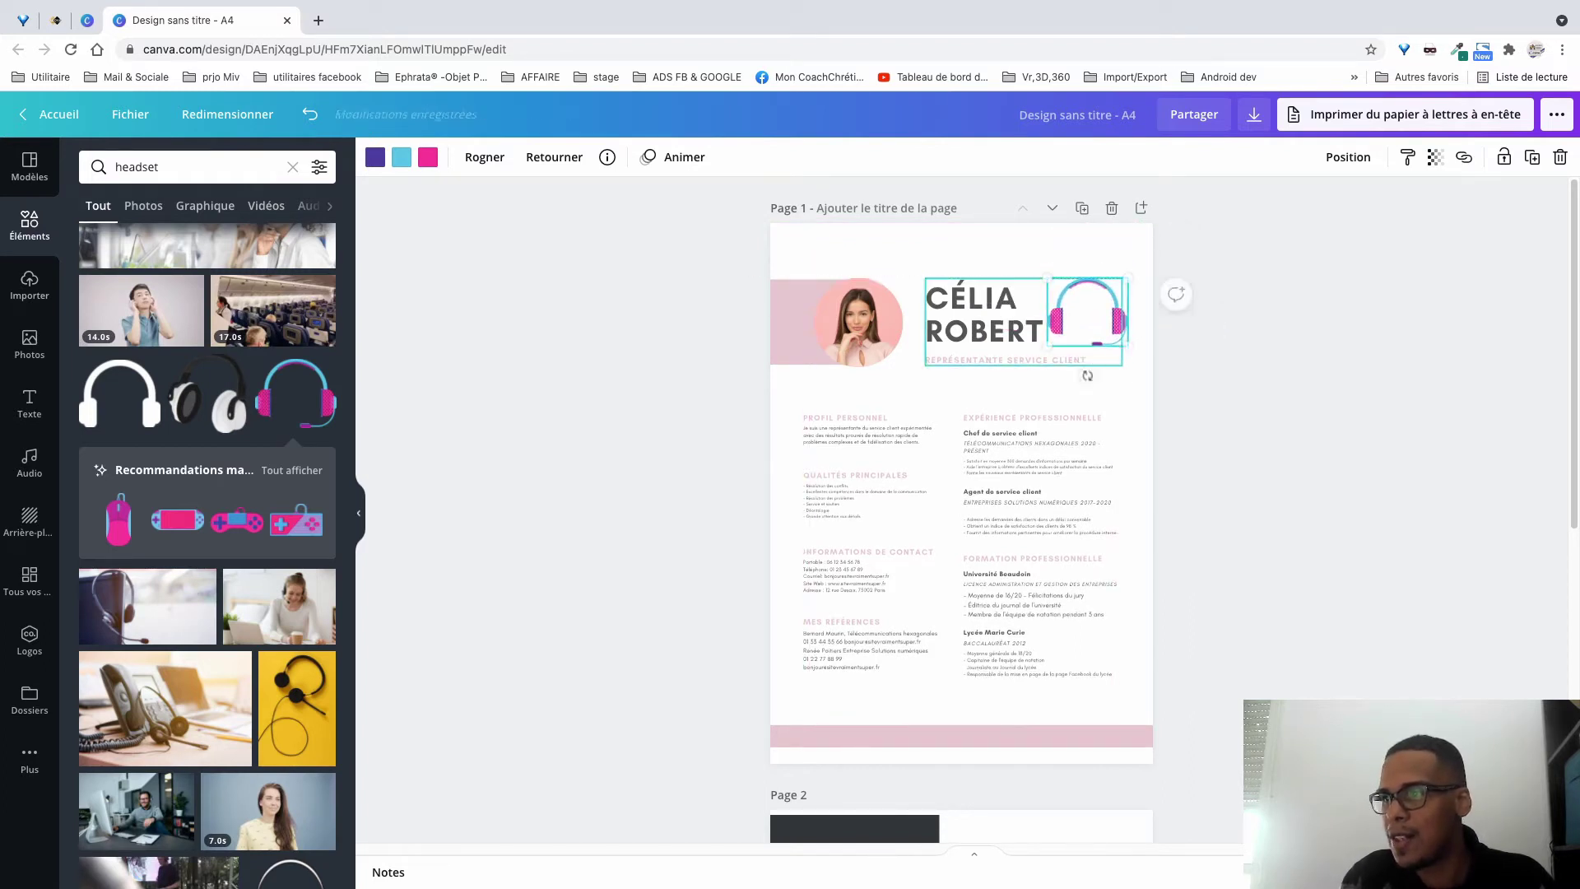
pyautogui.click(1435, 157)
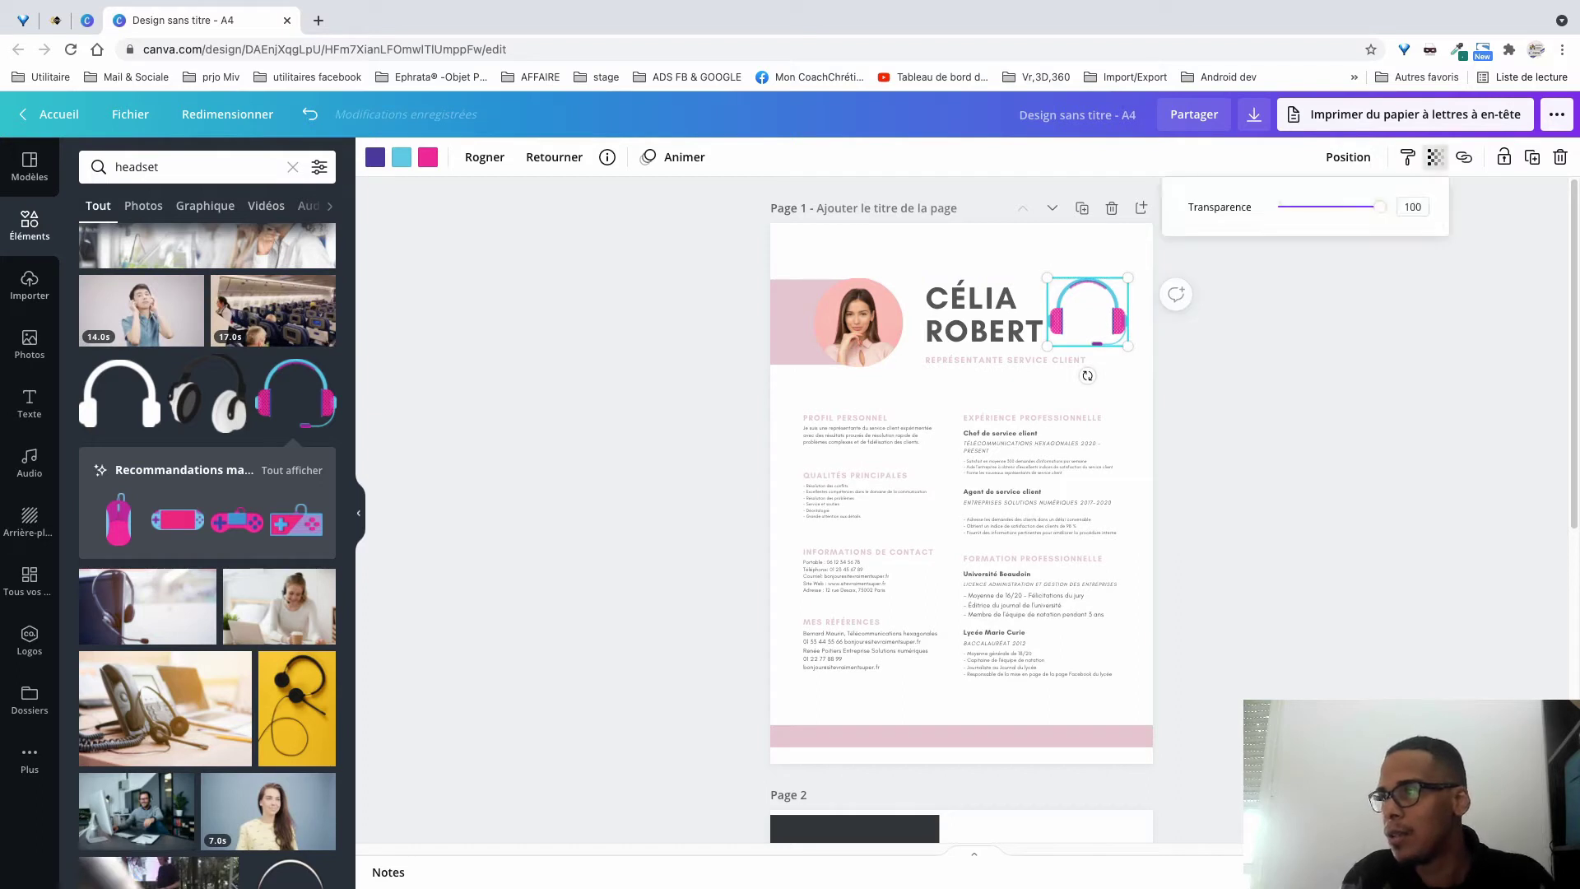
pyautogui.moveTo(1379, 207); pyautogui.dragTo(1332, 207)
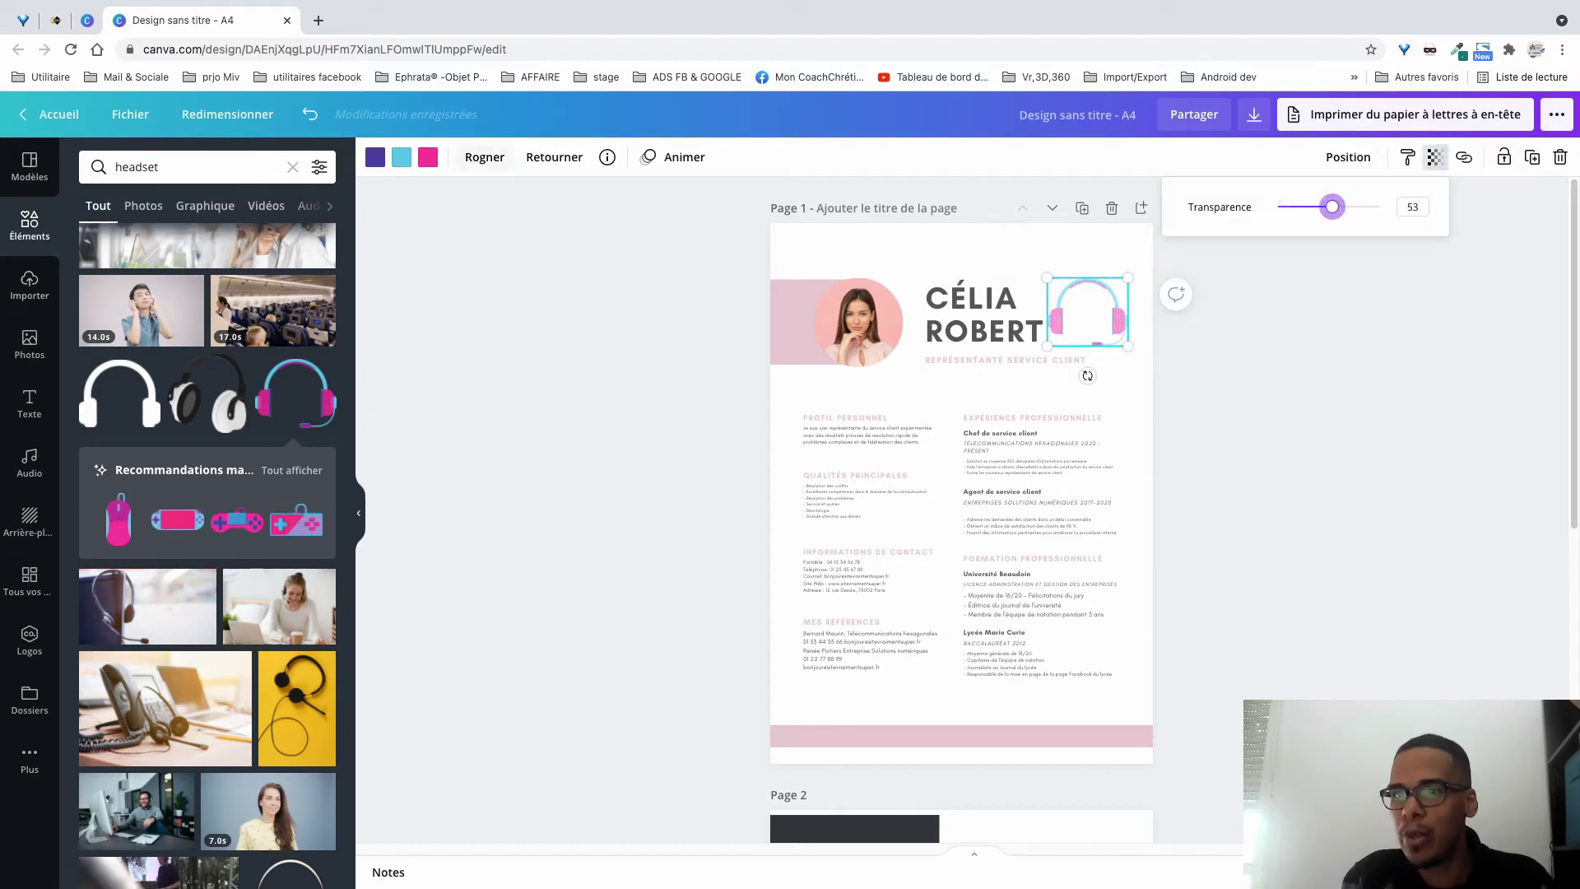
# Recolour the headset with the photo colours: pink for the pink parts, tan for the blue, and dark brown for the purple.
pyautogui.click(428, 156)
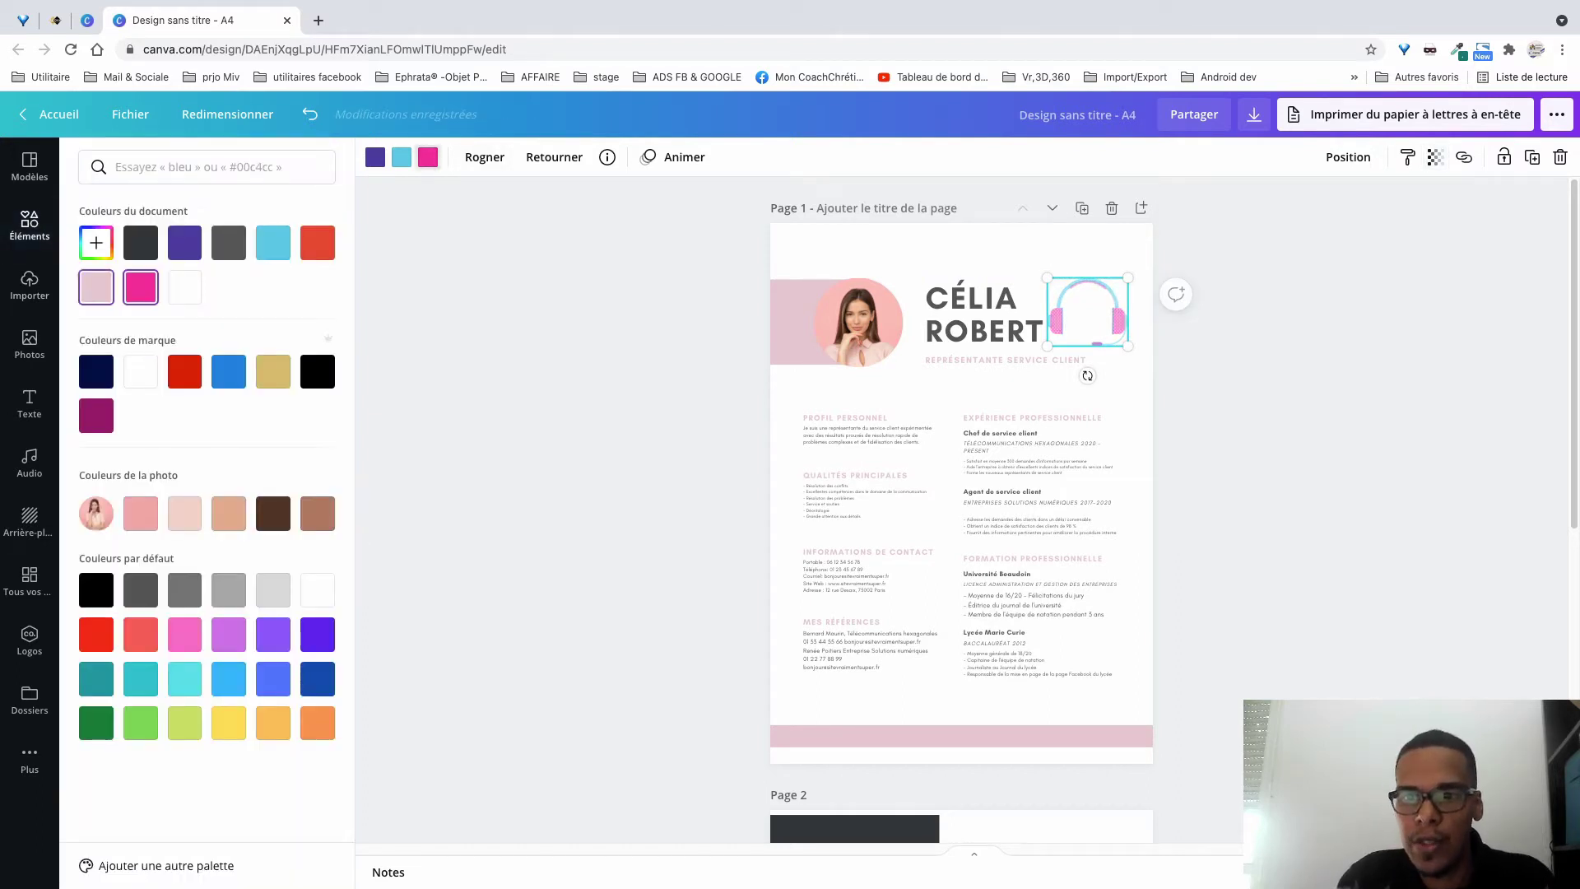
pyautogui.click(141, 513)
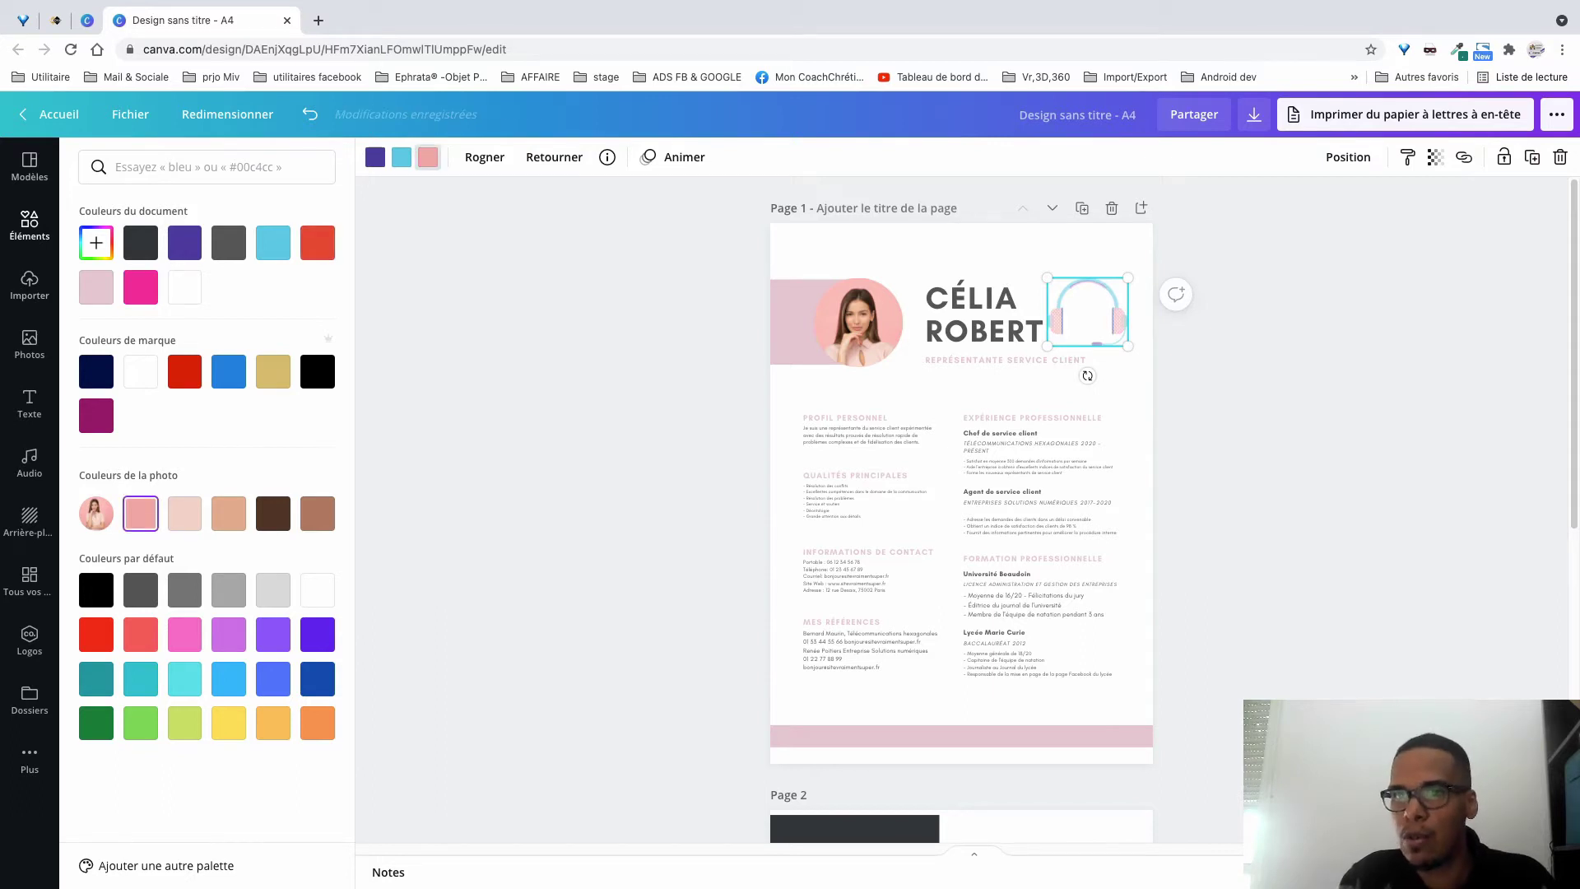
pyautogui.click(229, 513)
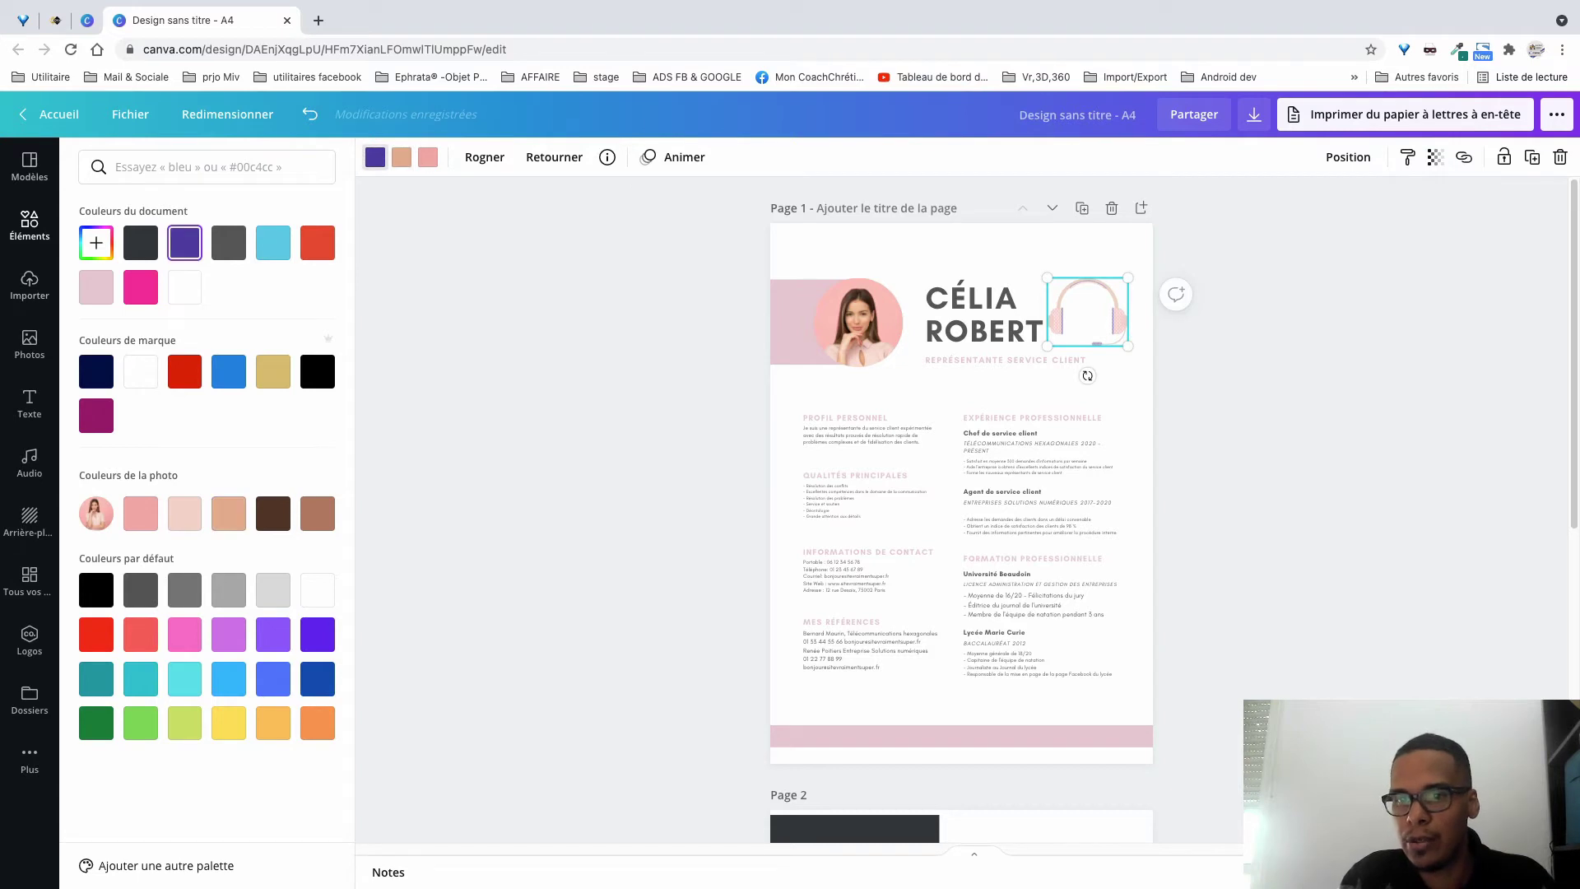
pyautogui.click(274, 514)
pyautogui.click(29, 226)
pyautogui.press('Escape')
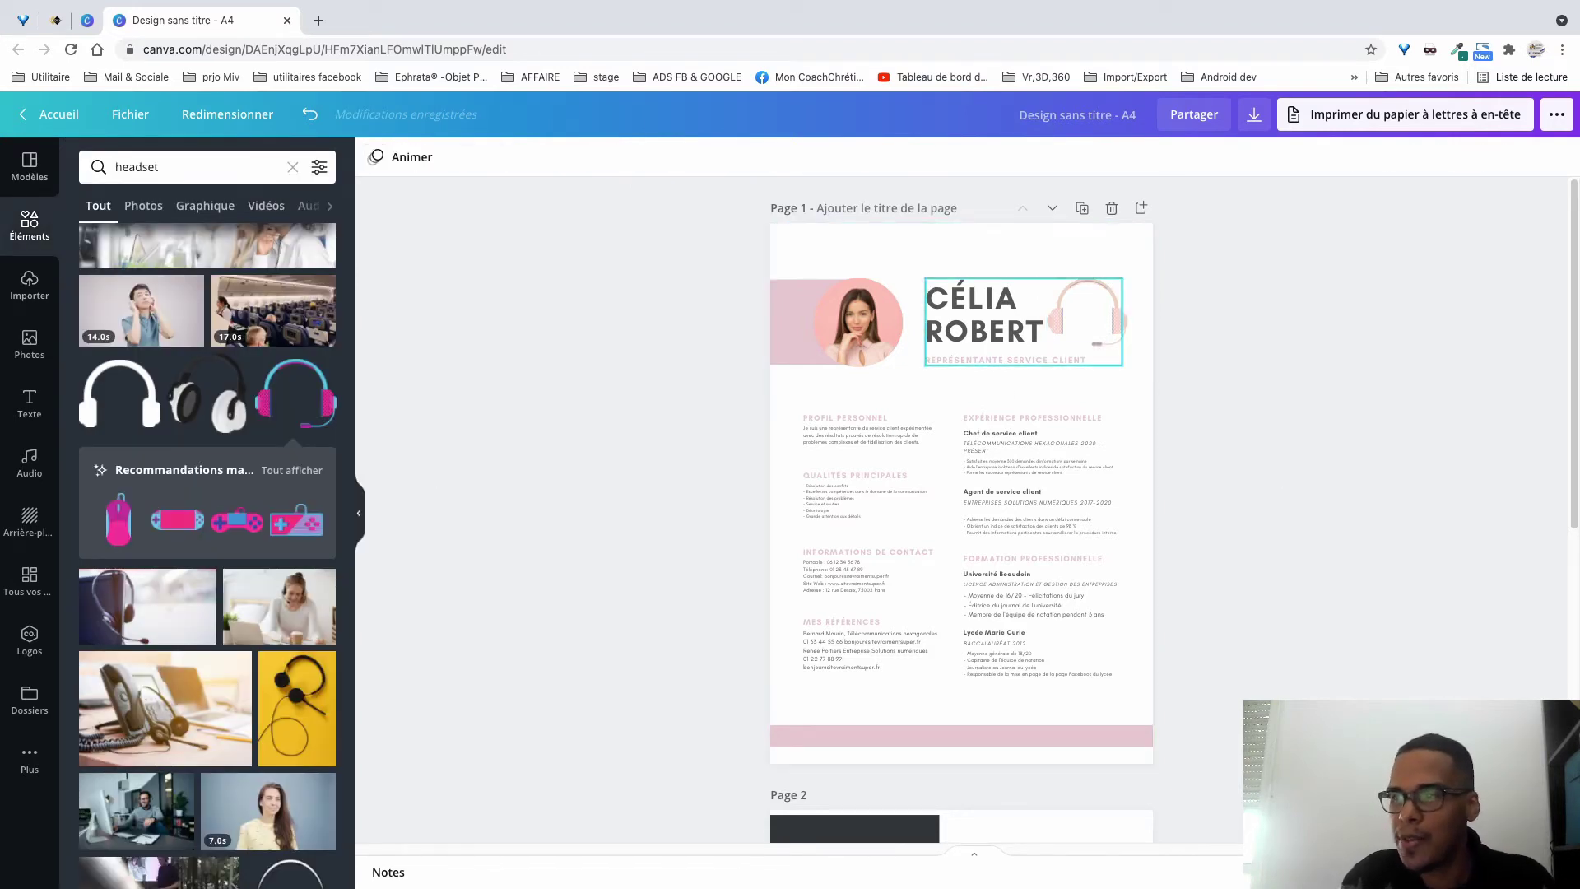
# Make the headset slightly smaller and shift the name and job title block slightly up and to the left.
pyautogui.click(988, 316)
pyautogui.click(1088, 313)
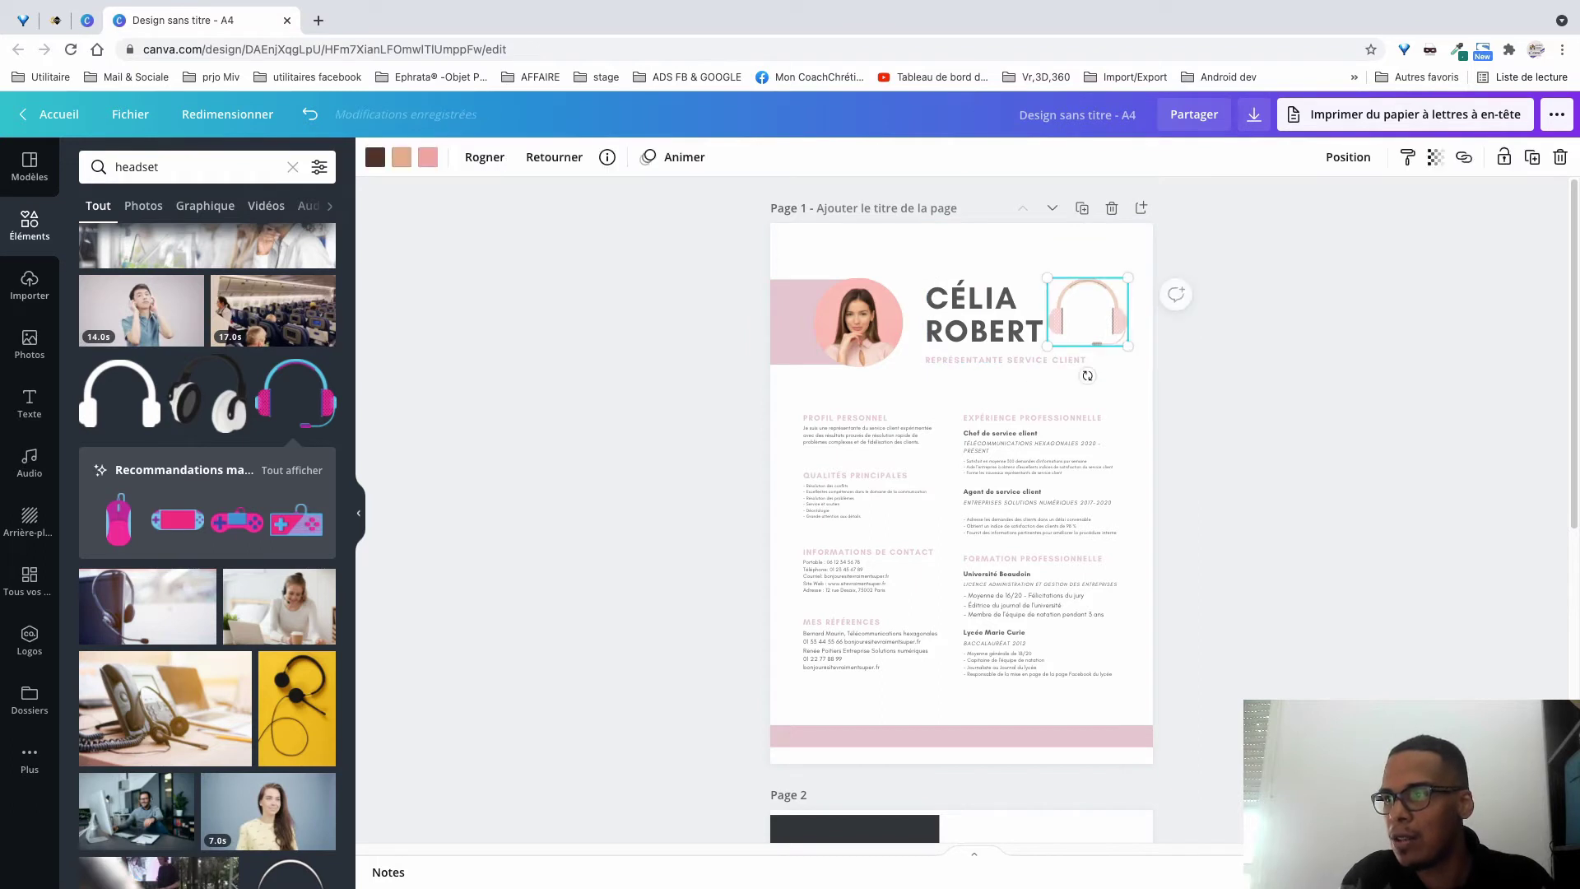
pyautogui.moveTo(1128, 277); pyautogui.dragTo(1116, 289)
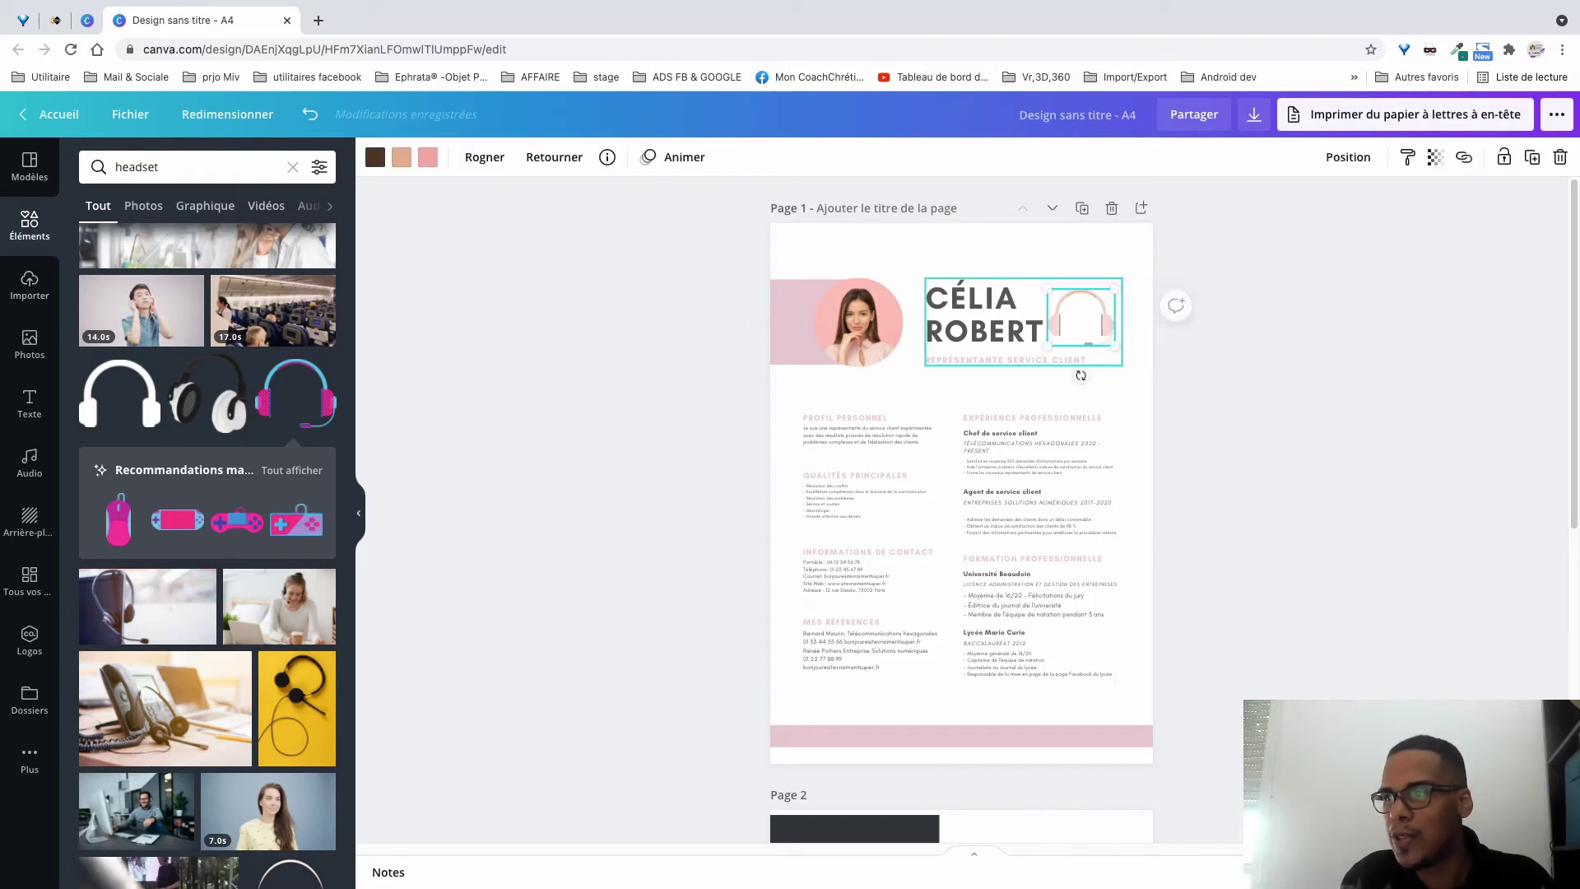
pyautogui.moveTo(1004, 321); pyautogui.dragTo(1002, 317)
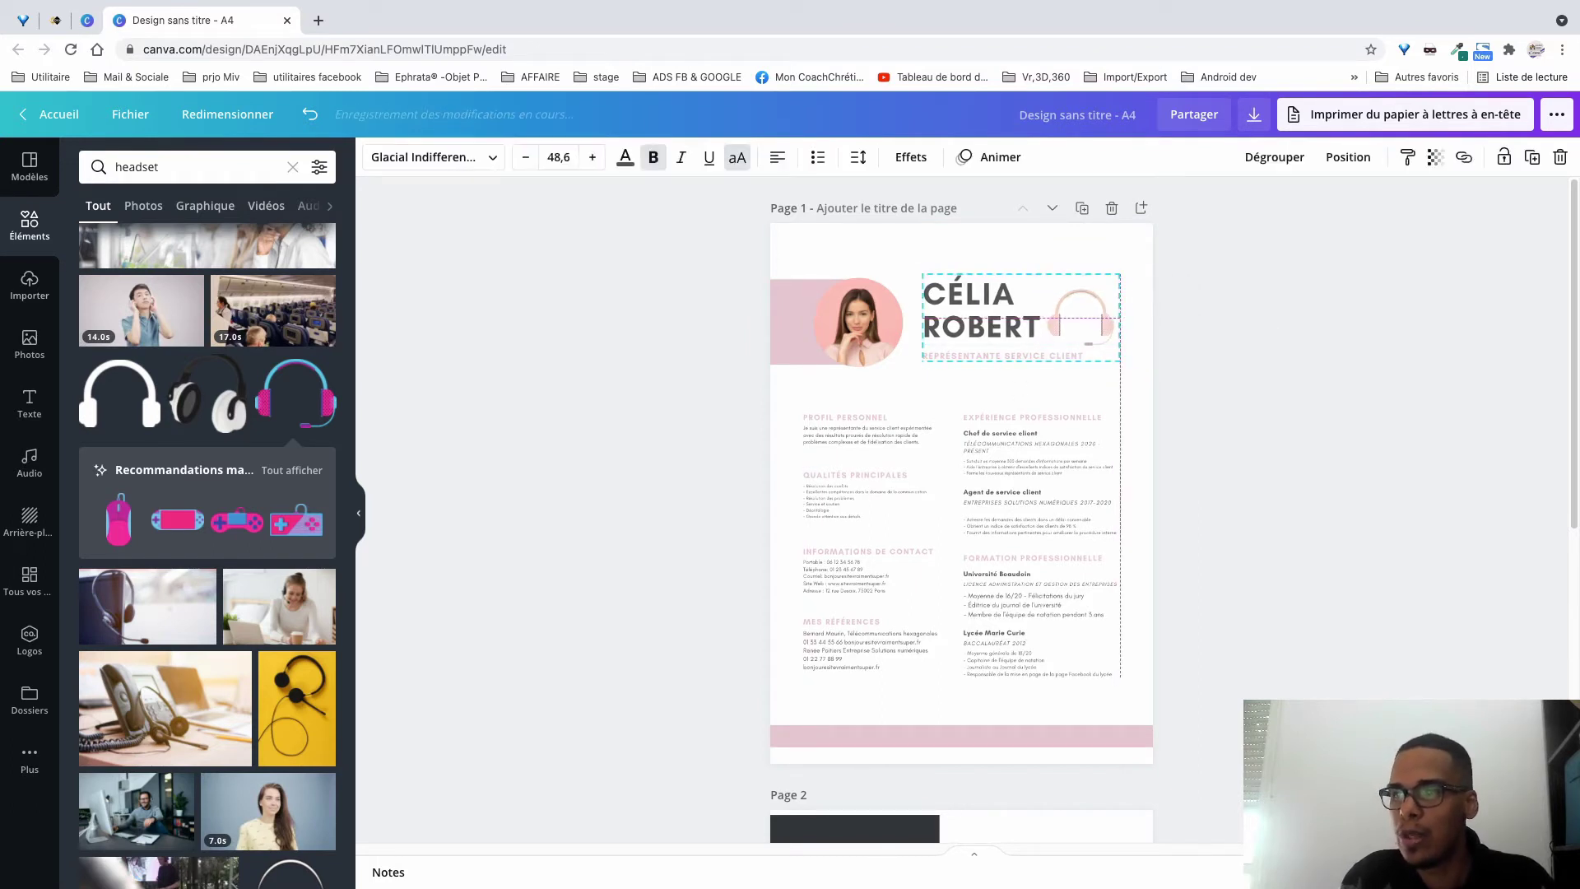
pyautogui.click(1177, 293)
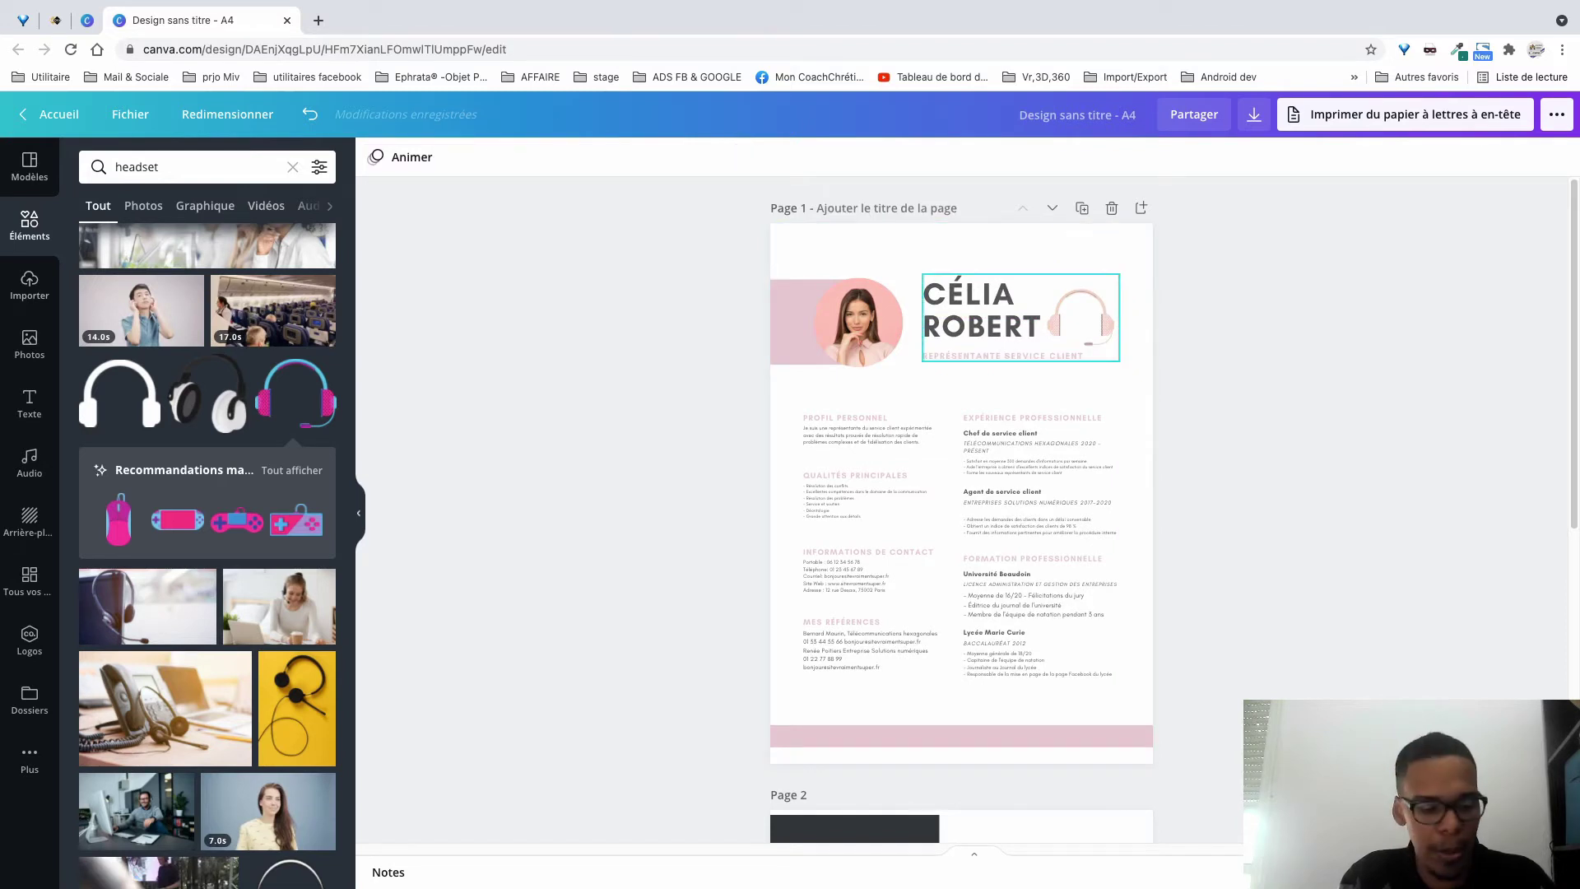
# Replace the last letter of the first name in the page 1 heading with "O".
pyautogui.click(1014, 296)
pyautogui.click(1014, 296)
pyautogui.press('BackSpace')
pyautogui.write('o')
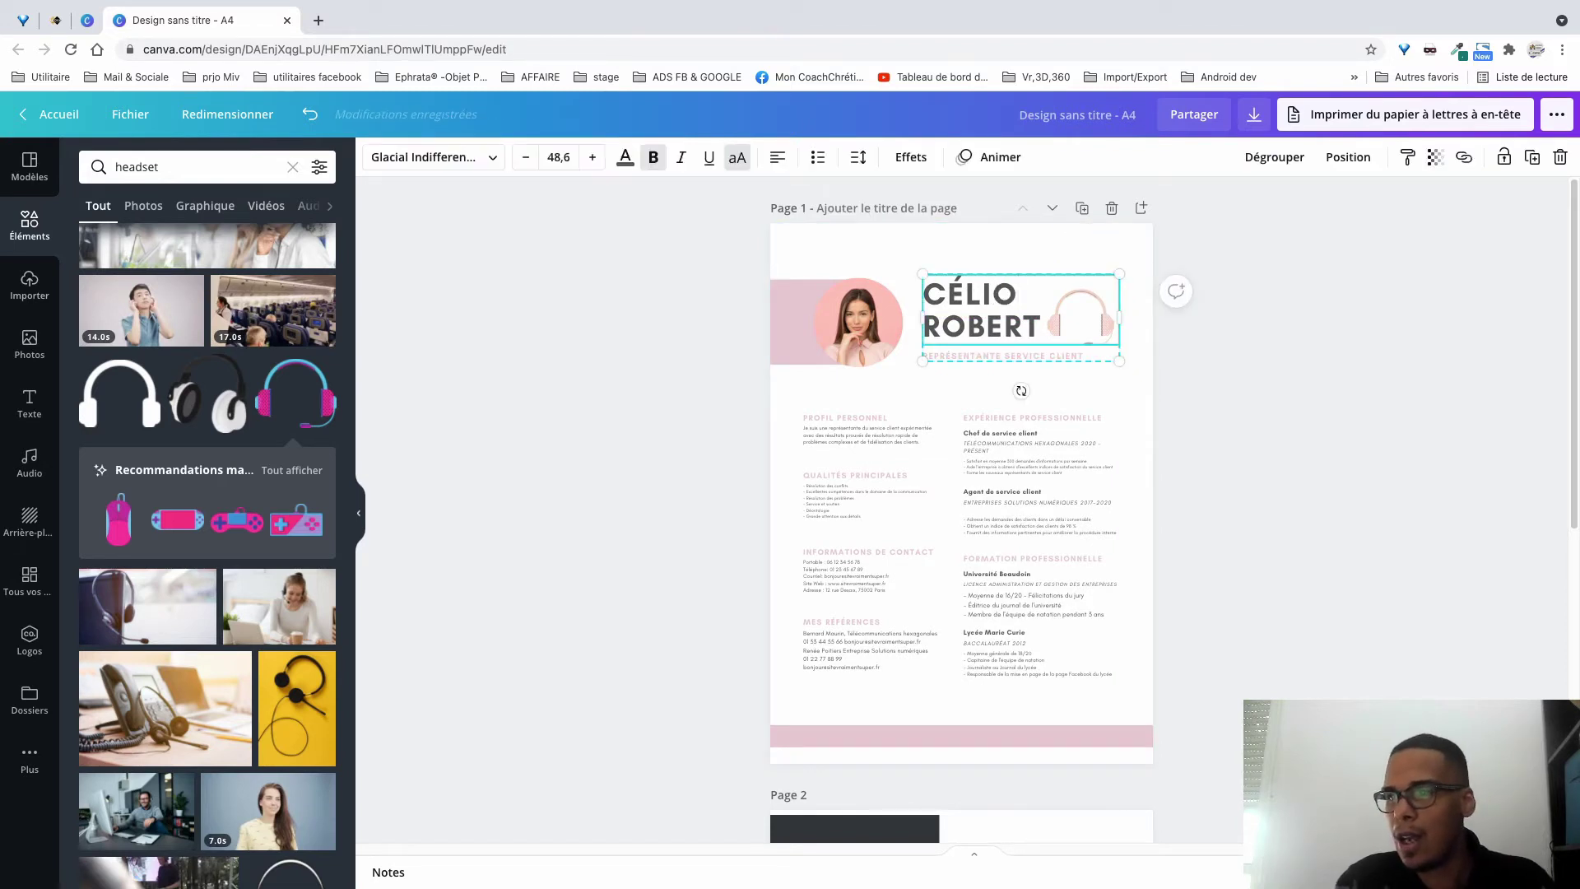
# Recolour the band at the foot of page 1 light blue and the rectangle behind the portrait dark teal #236266.
pyautogui.click(790, 321)
pyautogui.click(375, 157)
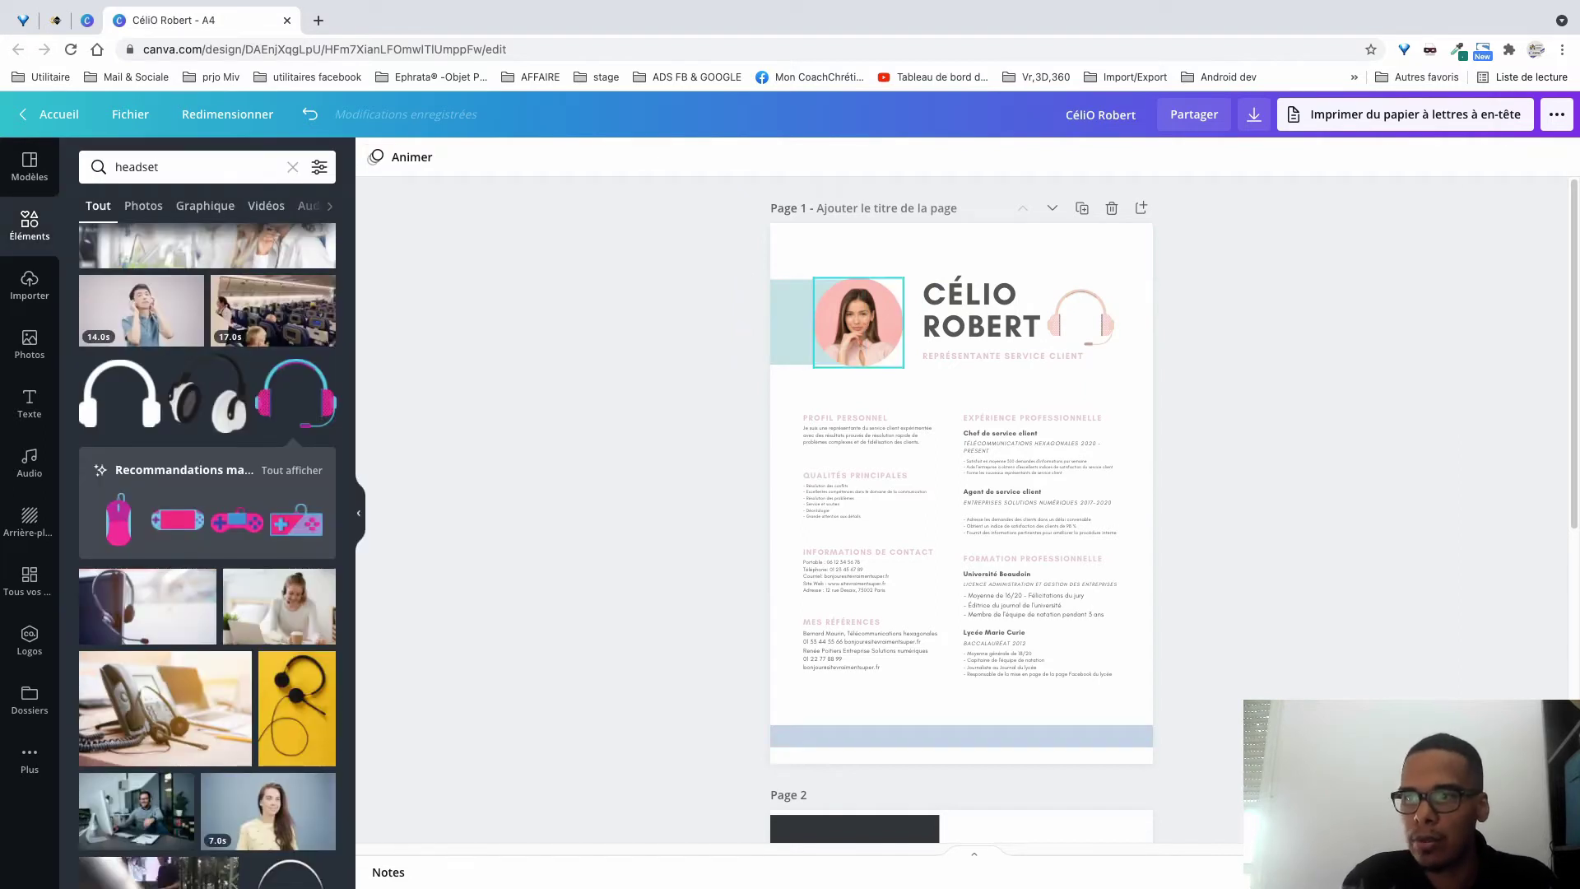
pyautogui.click(790, 321)
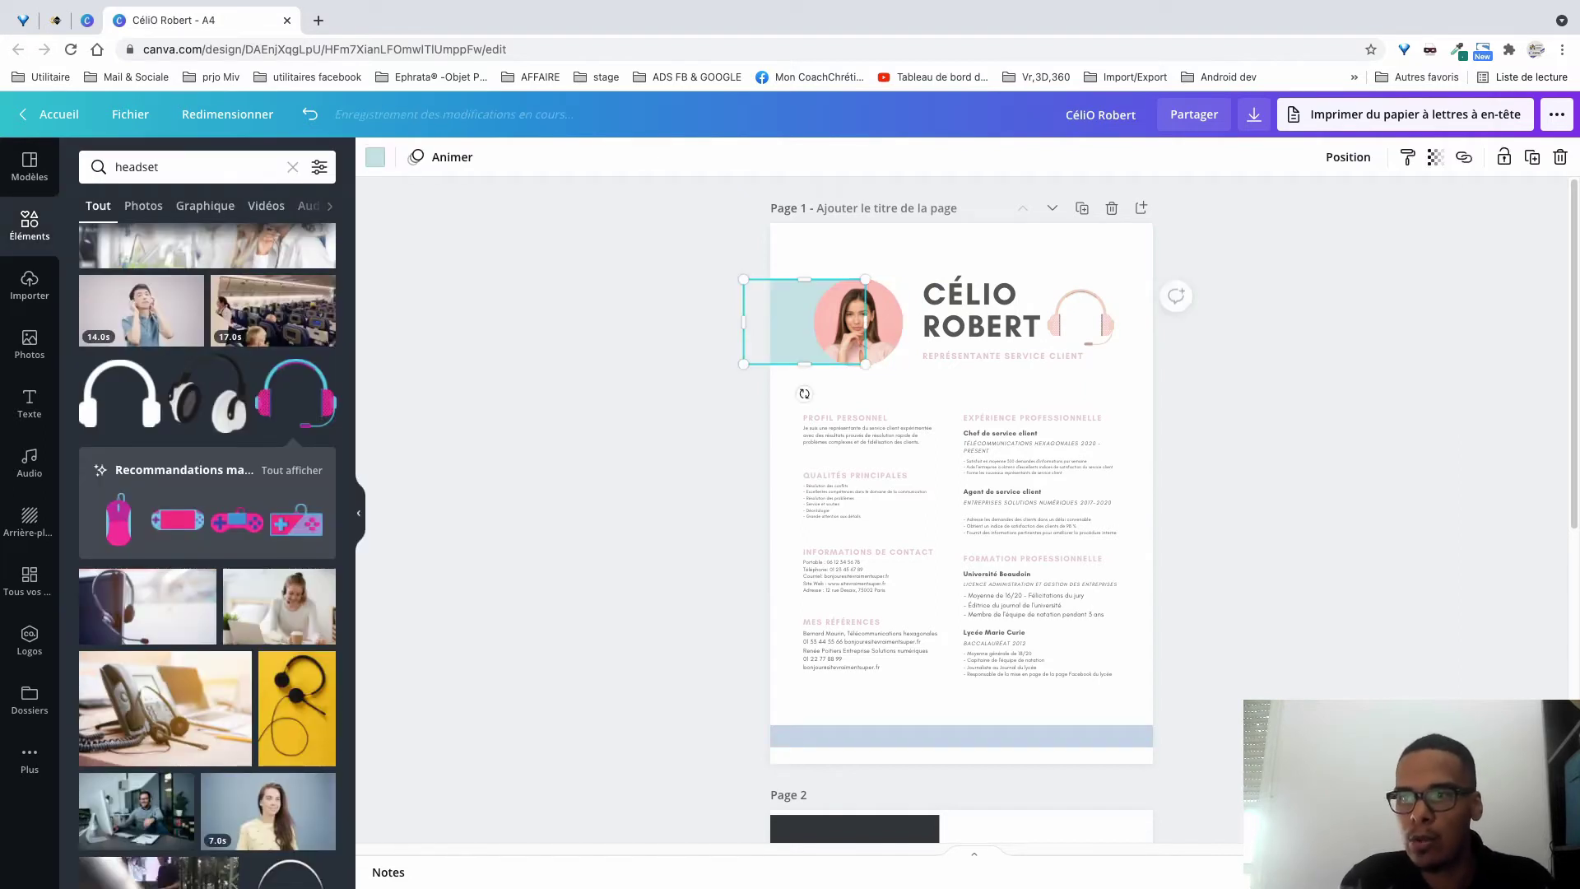
pyautogui.click(375, 158)
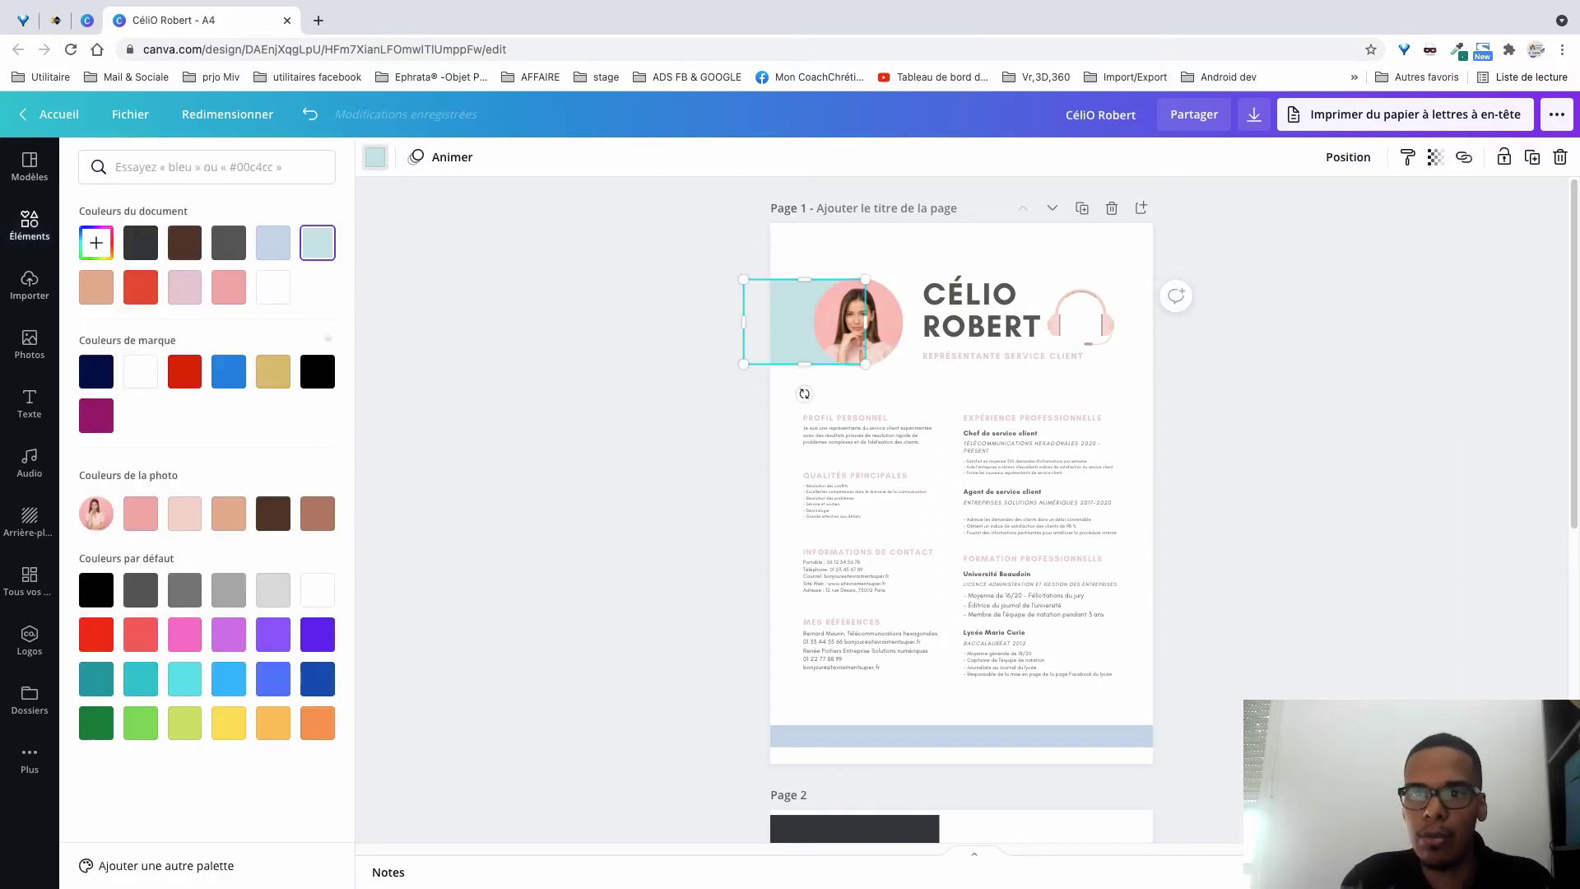
pyautogui.click(96, 243)
pyautogui.moveTo(122, 289); pyautogui.dragTo(214, 337)
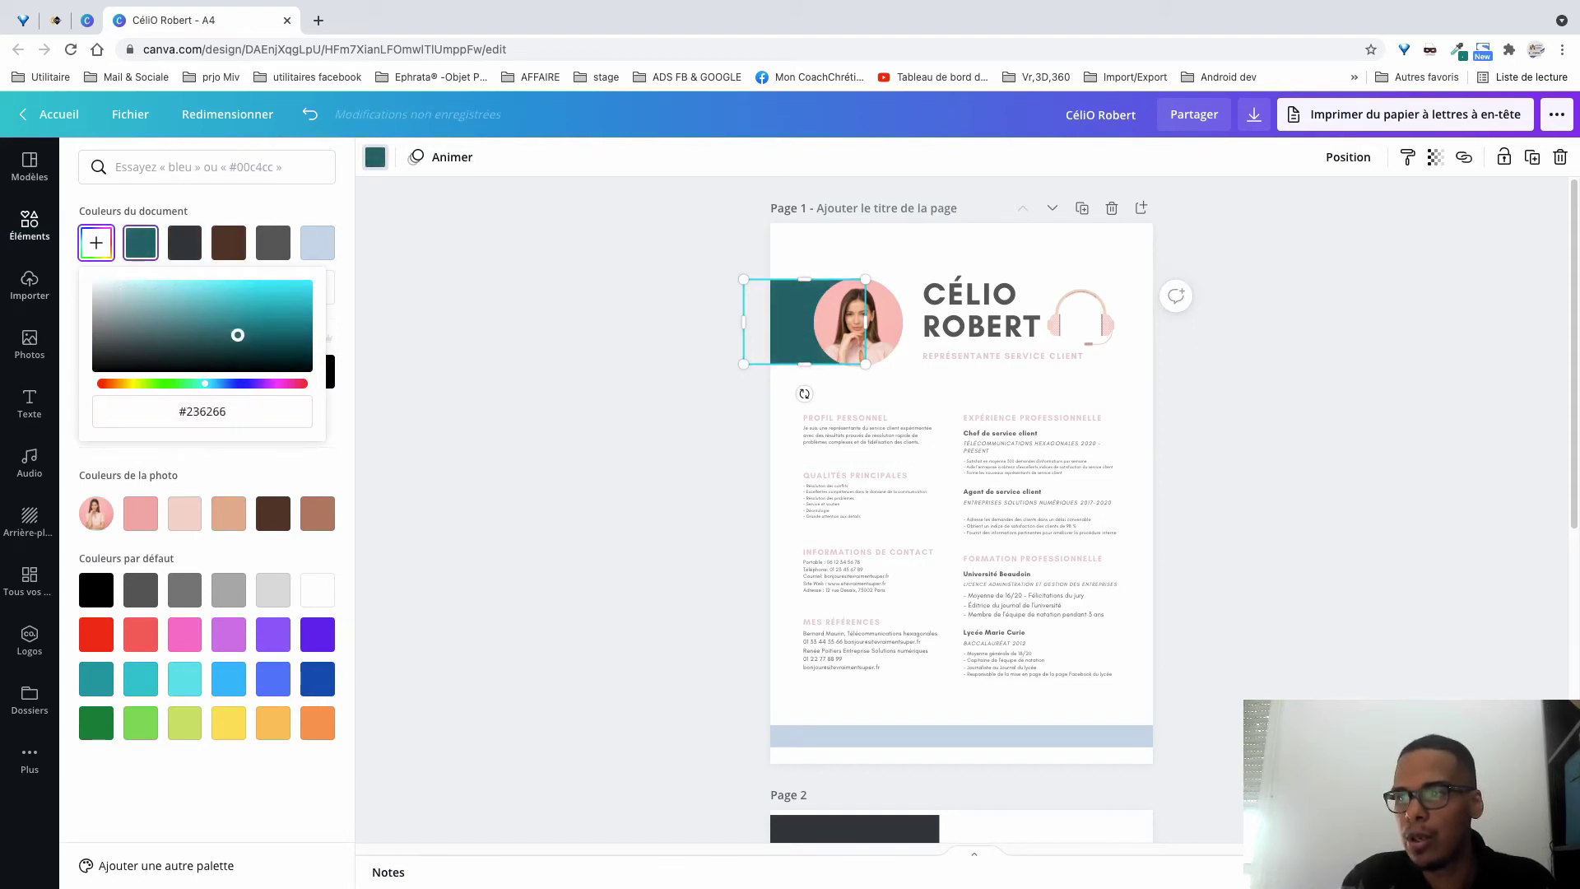
pyautogui.click(29, 224)
# Recolour the light blue band at the foot of page 1 with the dark teal document colour.
pyautogui.click(961, 736)
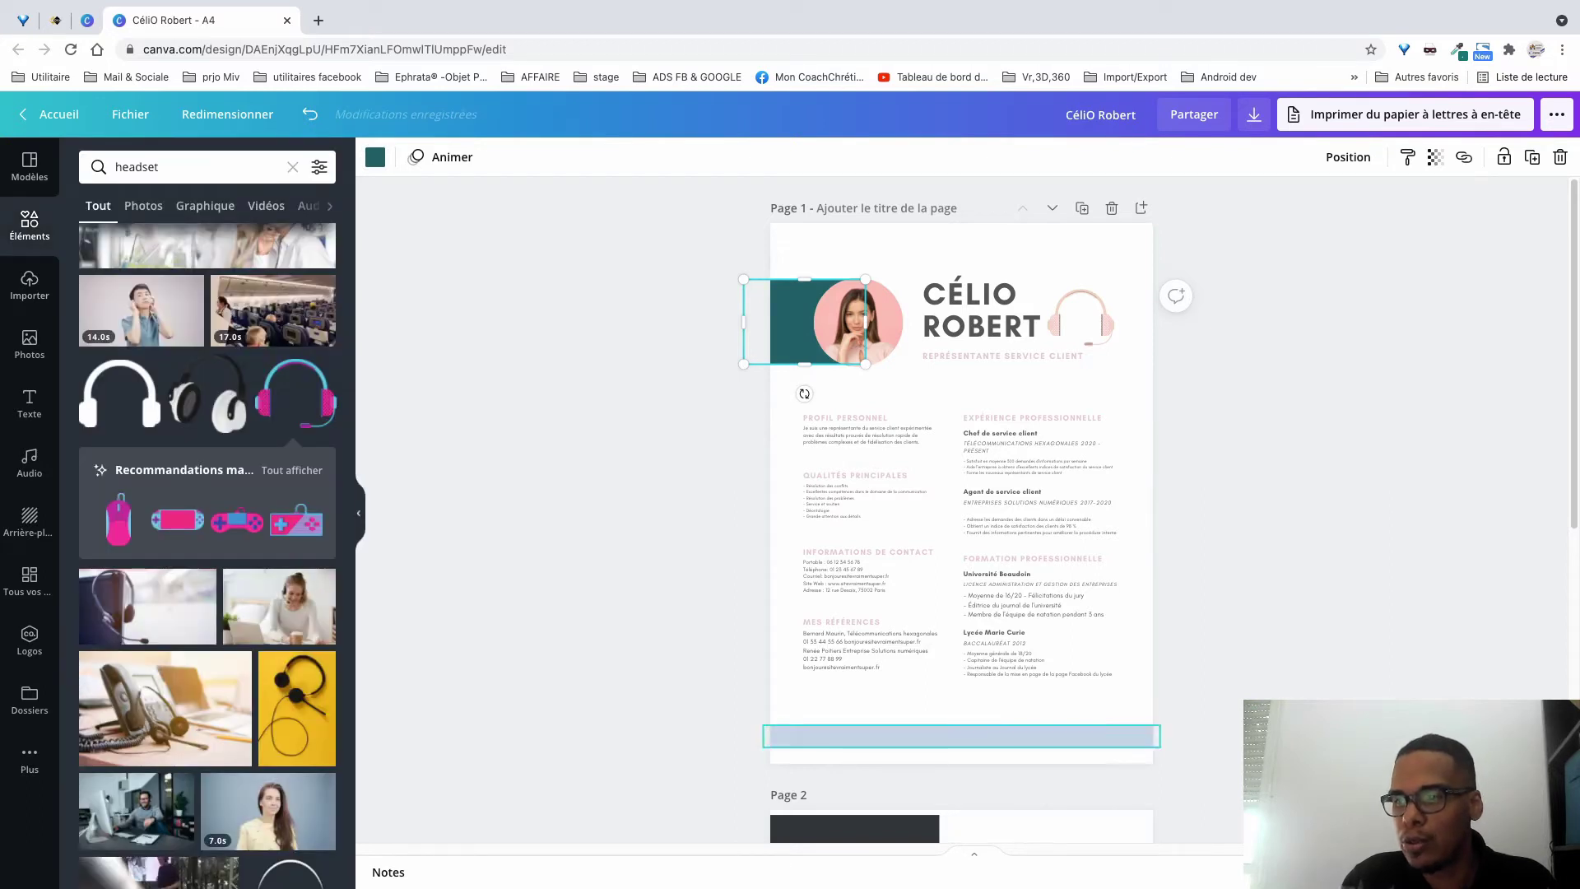
pyautogui.click(375, 156)
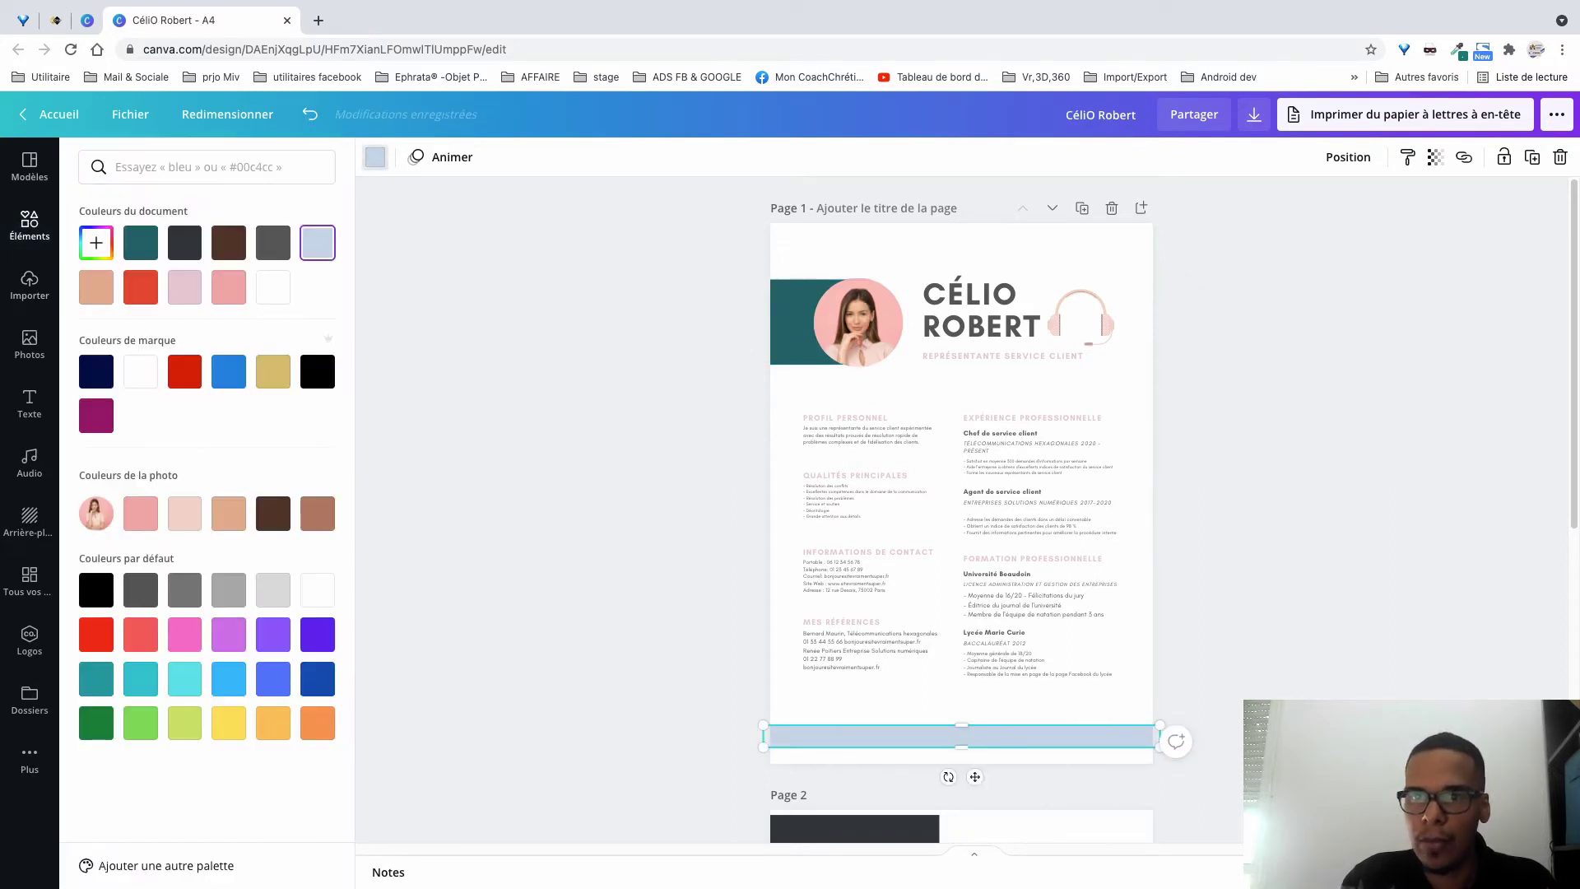
pyautogui.click(141, 242)
pyautogui.click(30, 224)
# Move the circular portrait slightly to the right and replace its picture with the 14.0s video of the man wearing headphones.
pyautogui.click(859, 321)
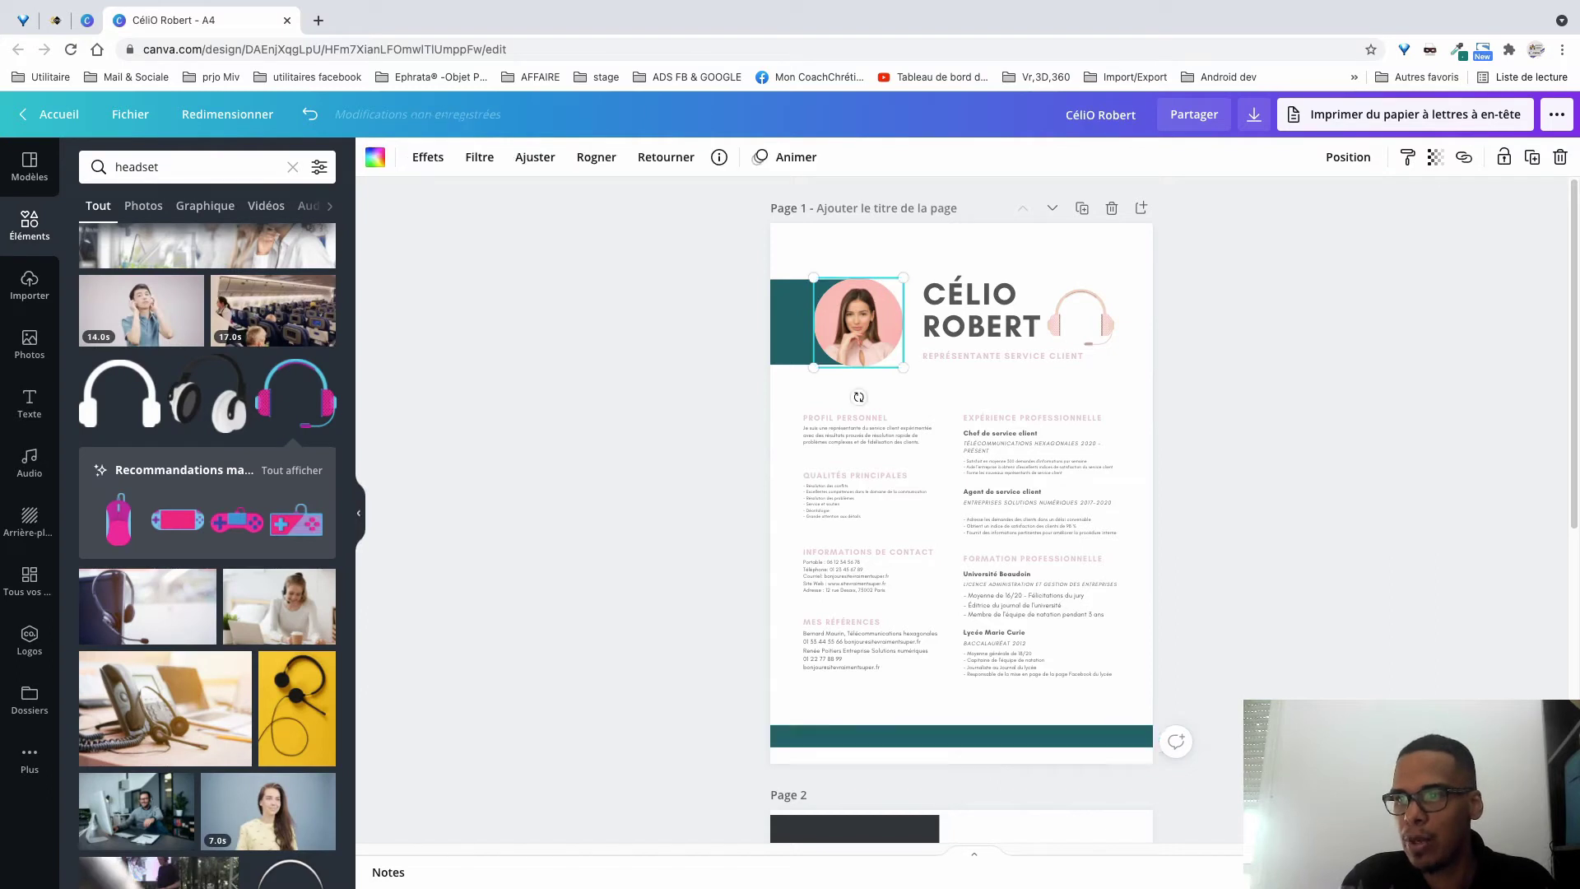
pyautogui.moveTo(858, 322); pyautogui.dragTo(878, 376)
pyautogui.doubleClick(878, 376)
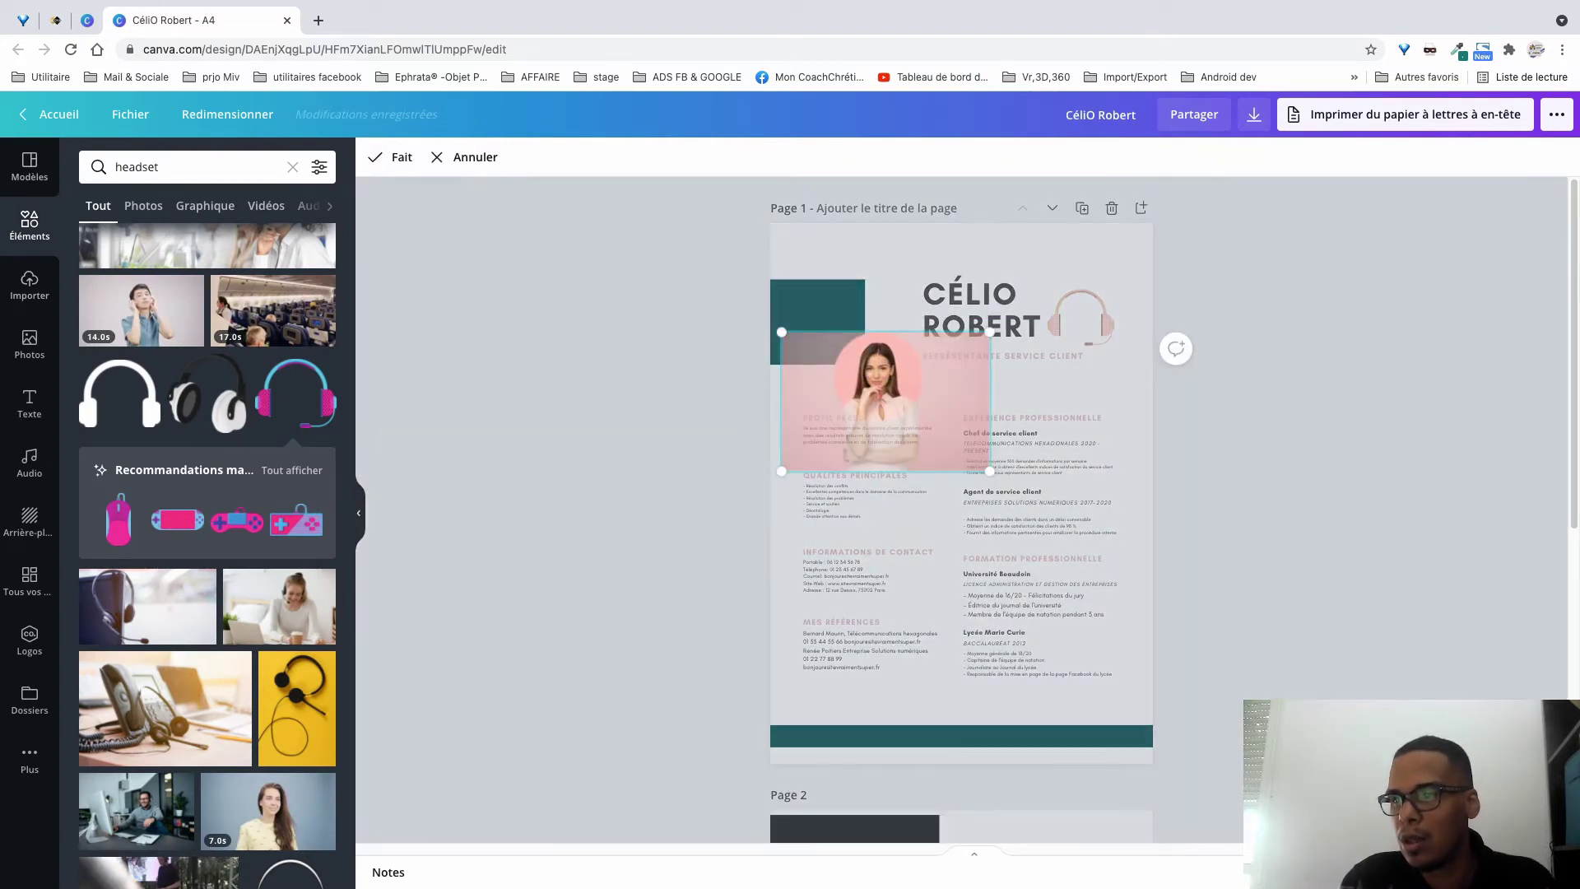
pyautogui.click(1037, 384)
pyautogui.moveTo(878, 377); pyautogui.dragTo(870, 322)
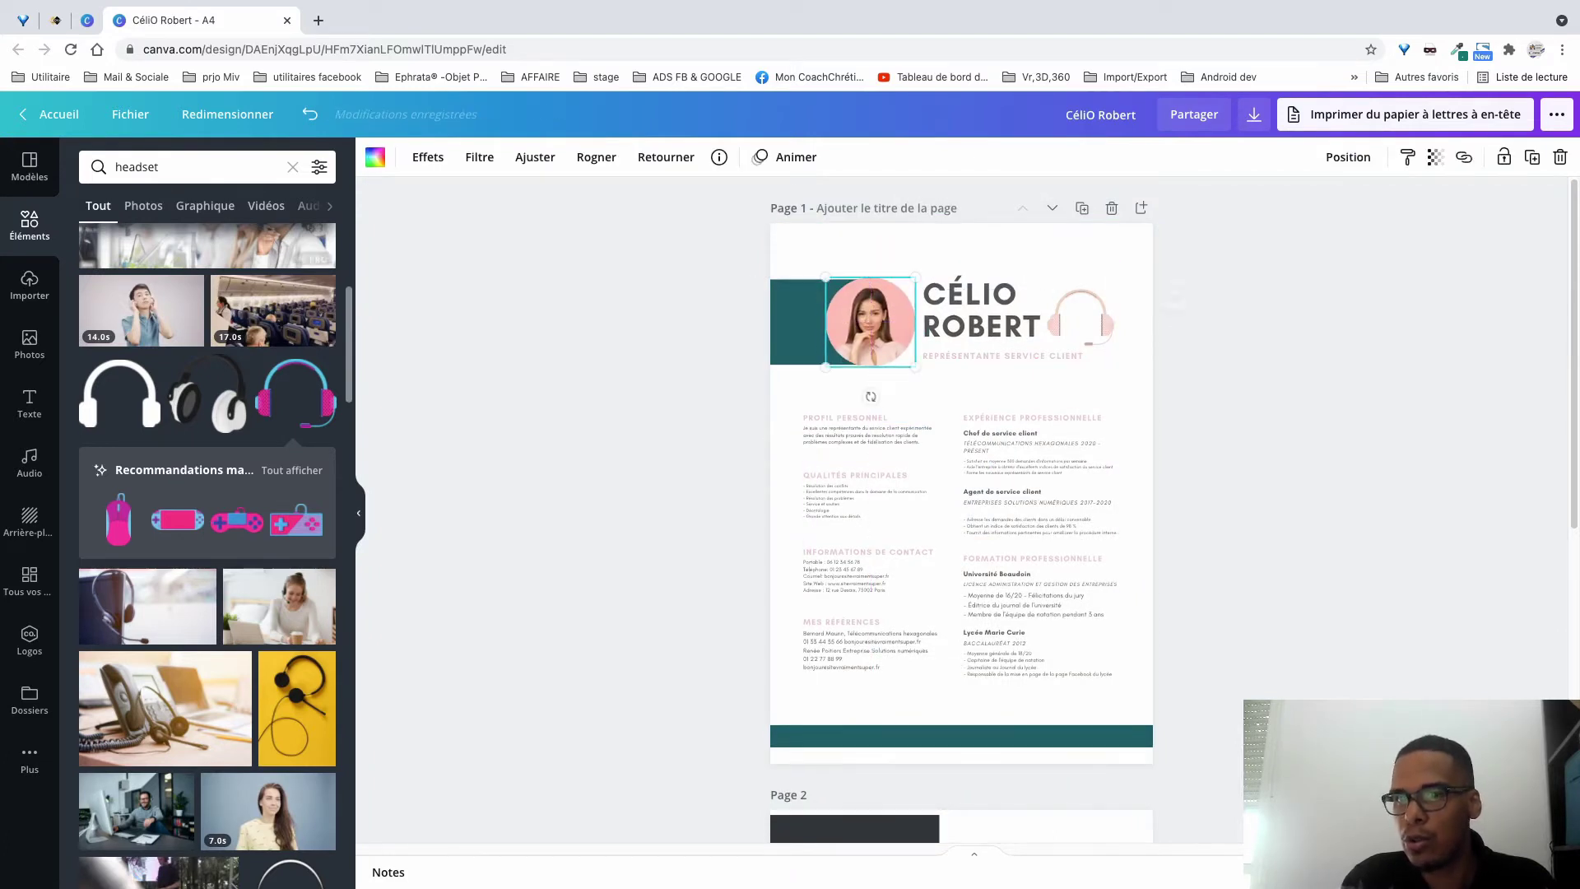
pyautogui.moveTo(141, 311); pyautogui.dragTo(870, 322)
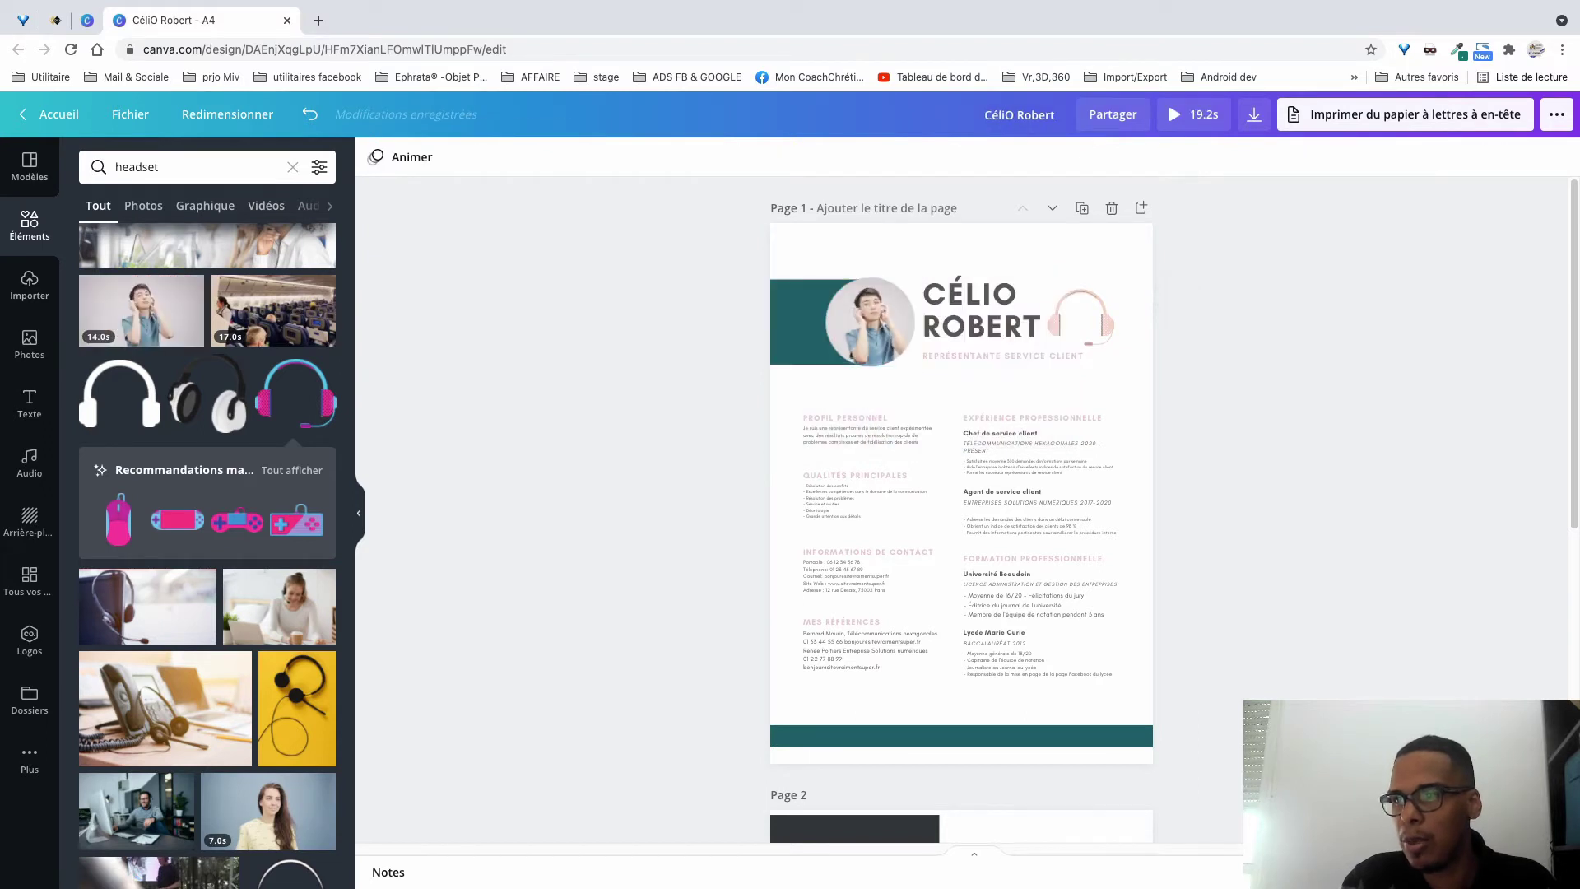
# Stretch the teal rectangle behind the portrait slightly downward to match the height of the circular frame.
pyautogui.click(799, 321)
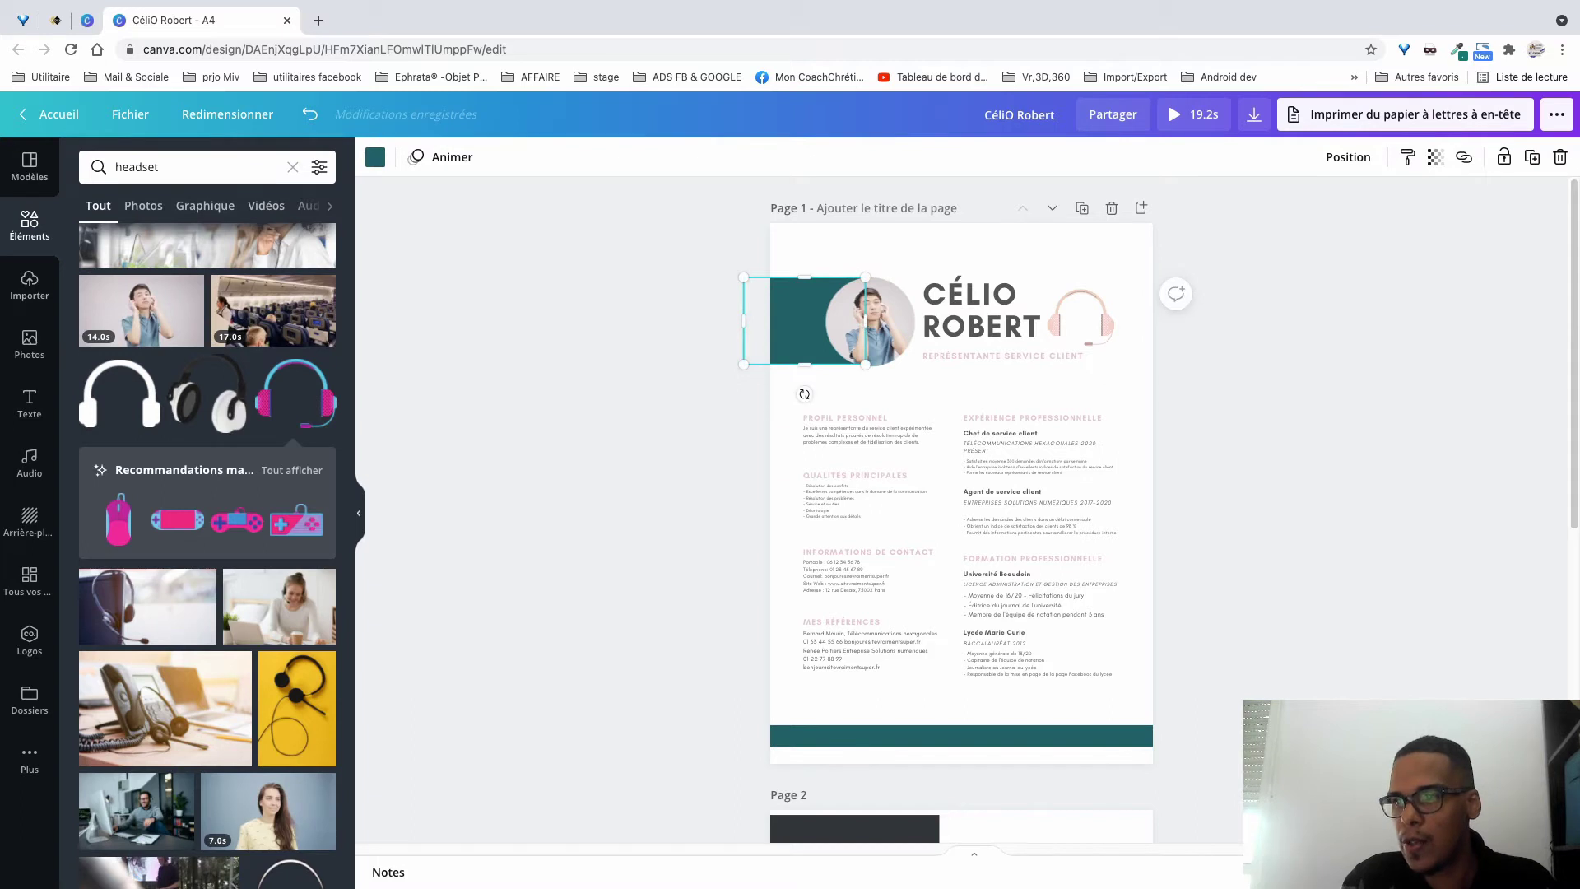
pyautogui.moveTo(805, 364); pyautogui.dragTo(805, 367)
pyautogui.click(692, 403)
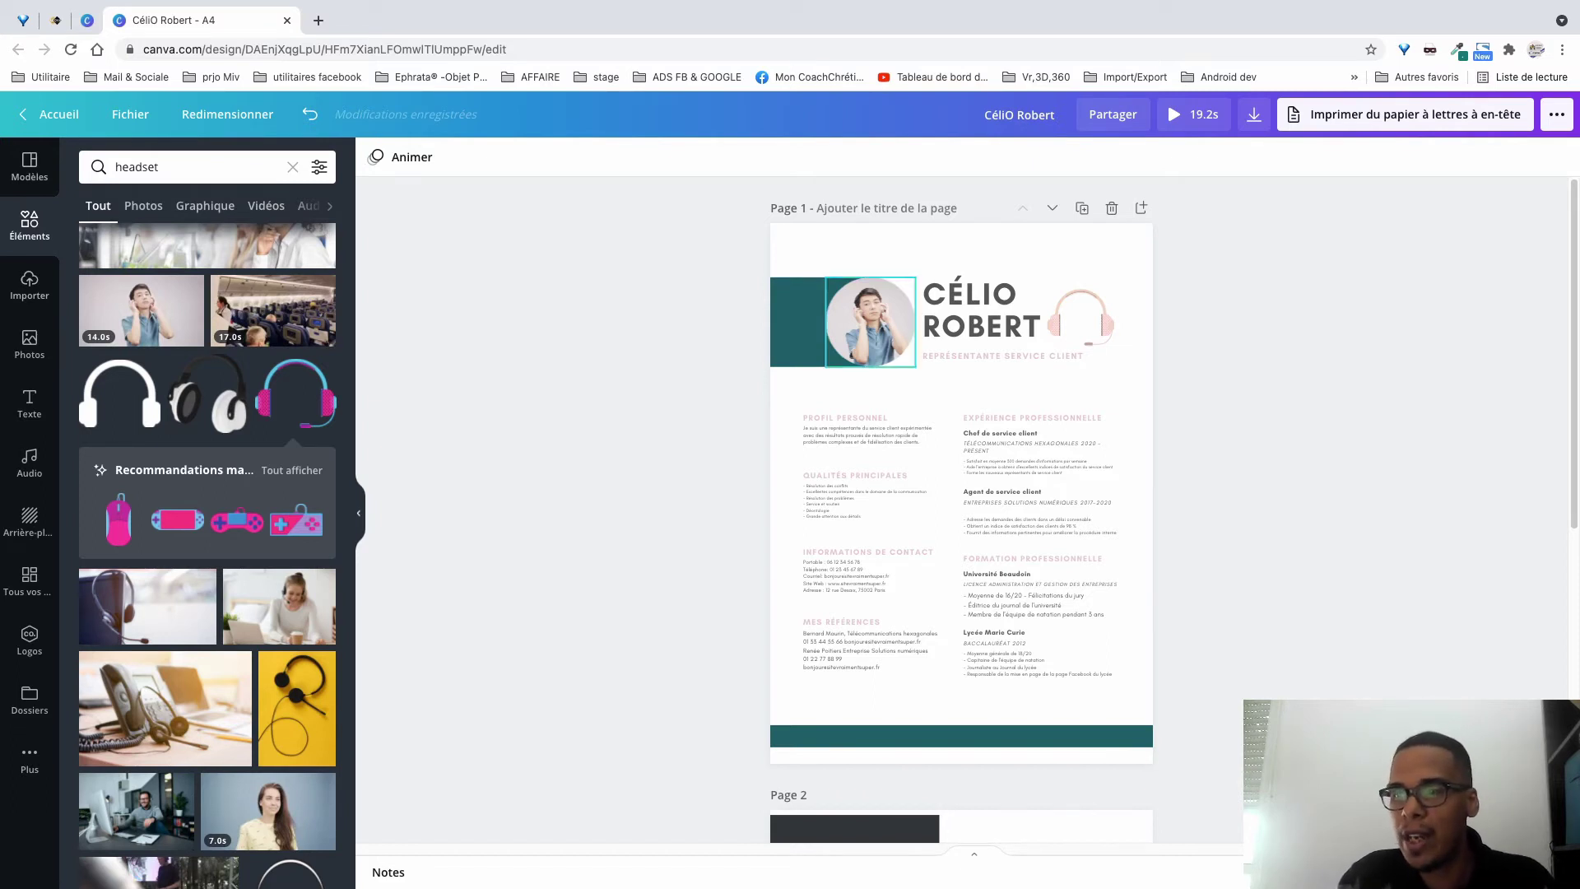
pyautogui.click(798, 321)
pyautogui.click(375, 157)
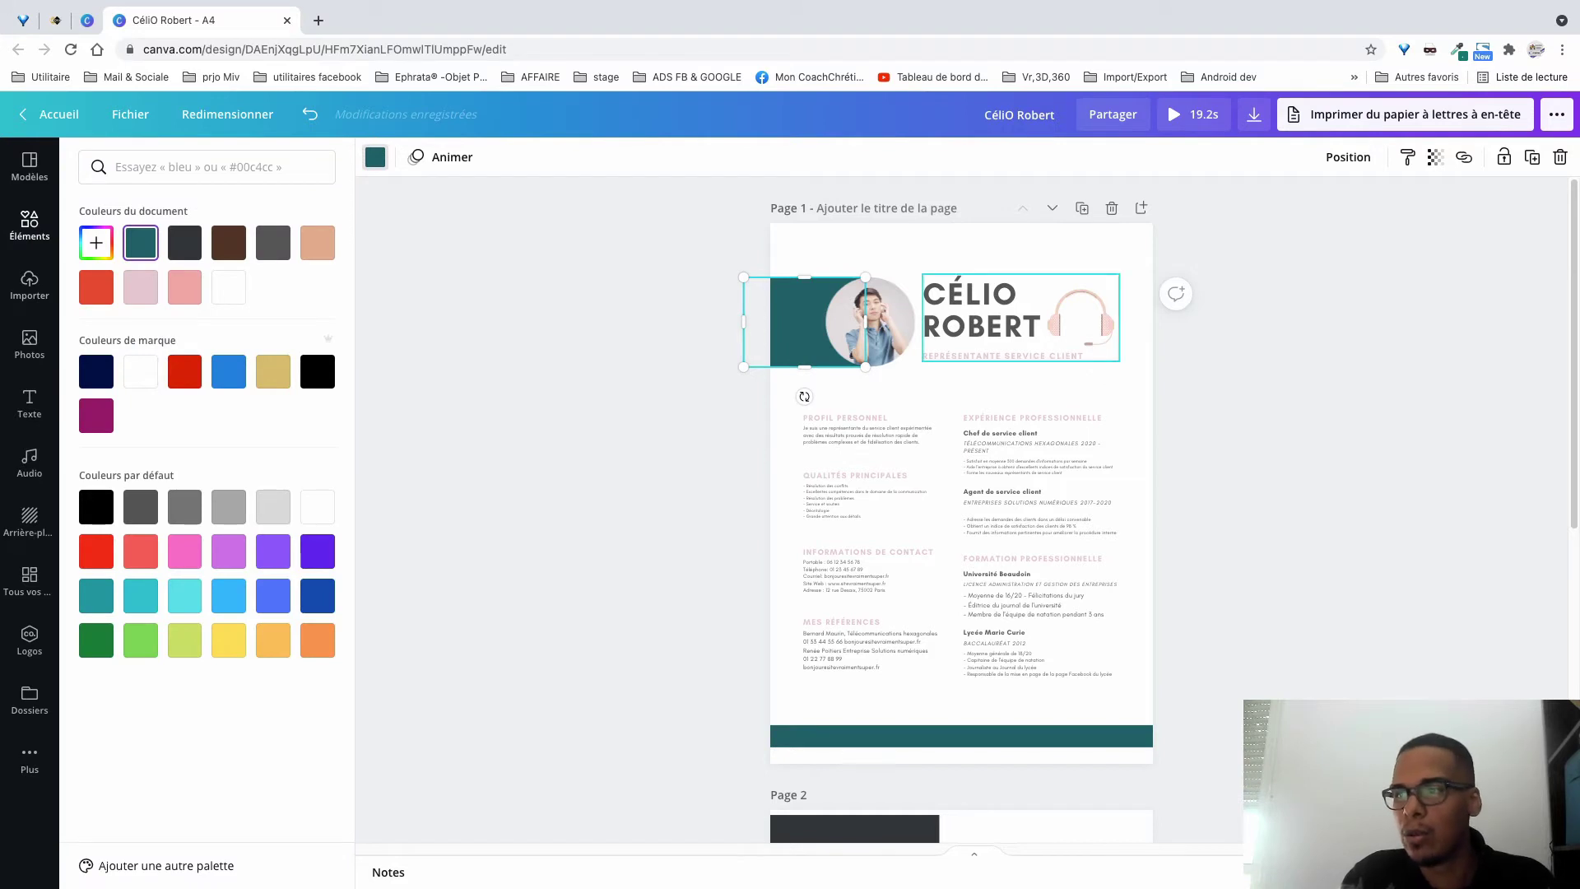
pyautogui.click(869, 321)
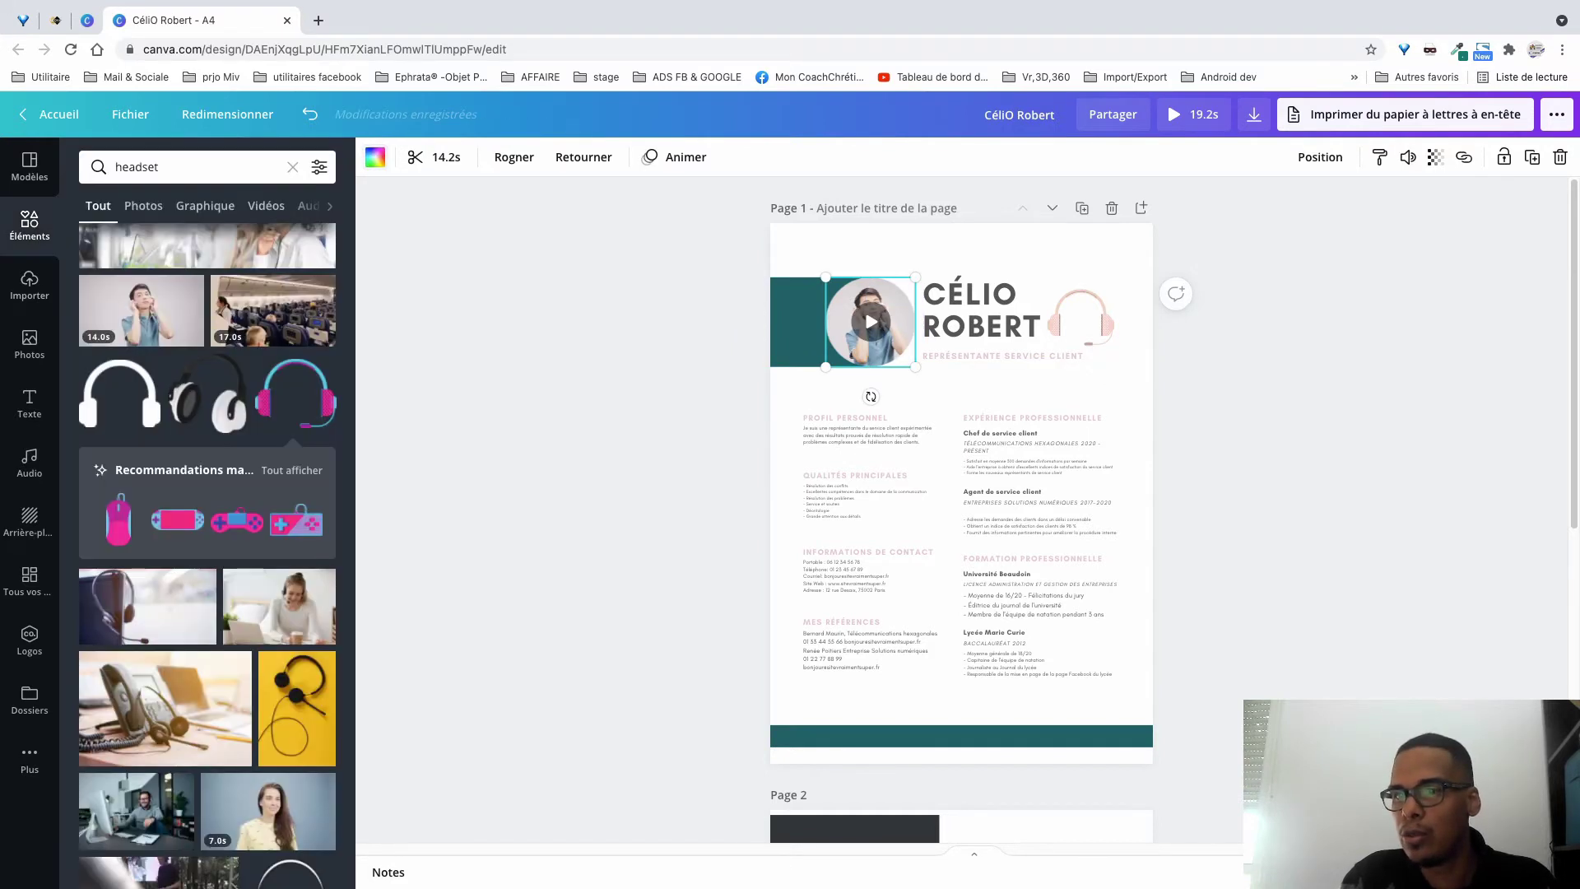
pyautogui.press('Escape')
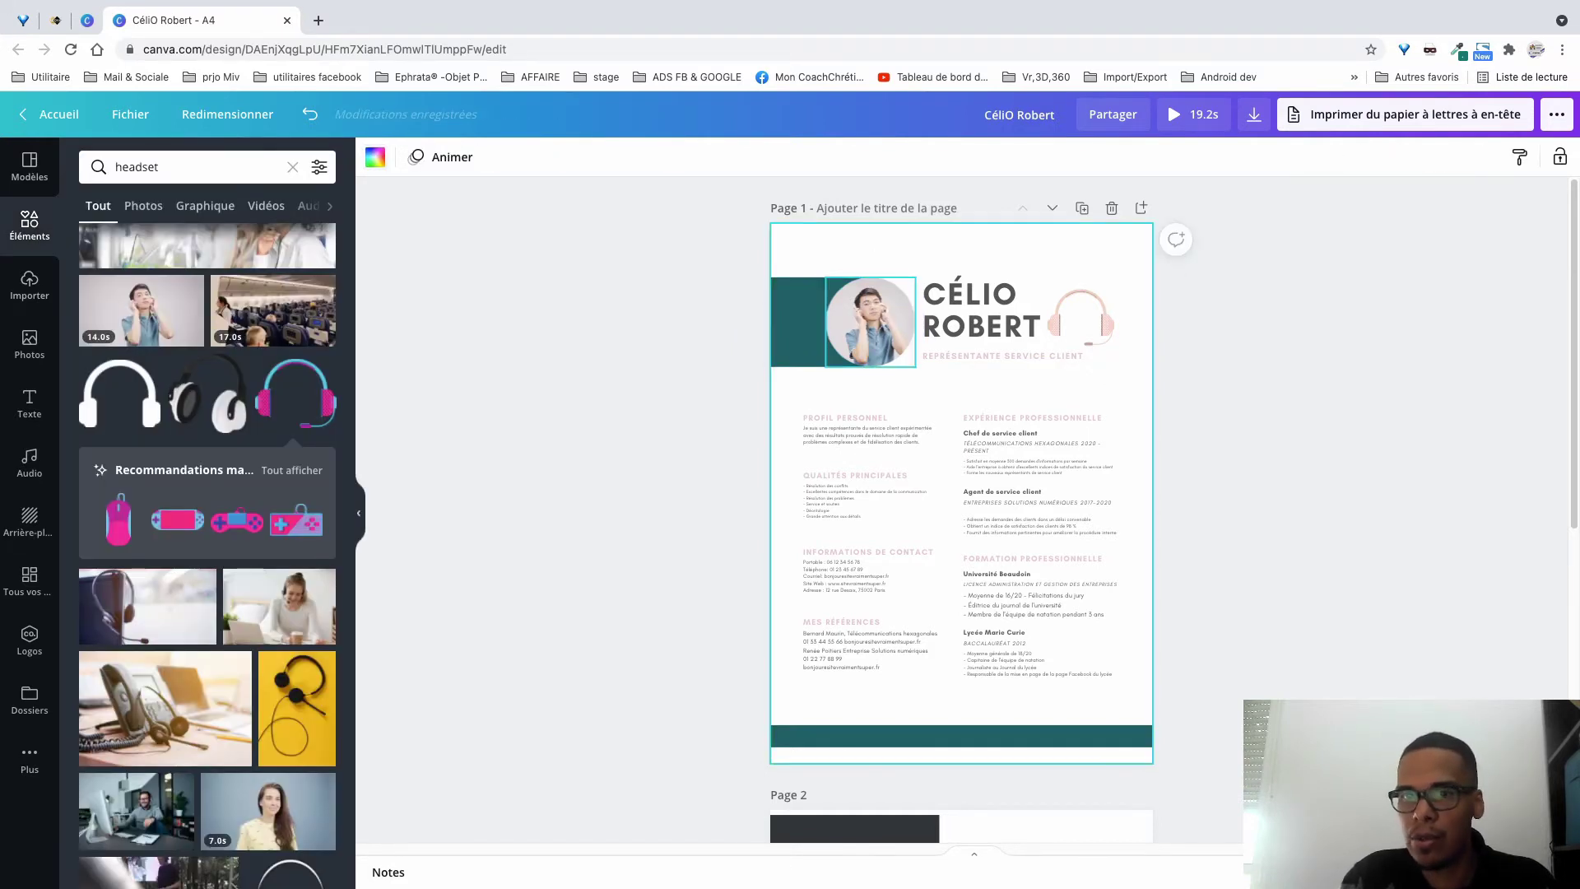
# Limit the headset results to photos and fill the circular frame with the photo of the smiling man in a vest wearing a headset.
pyautogui.scroll(4, 206, 552)
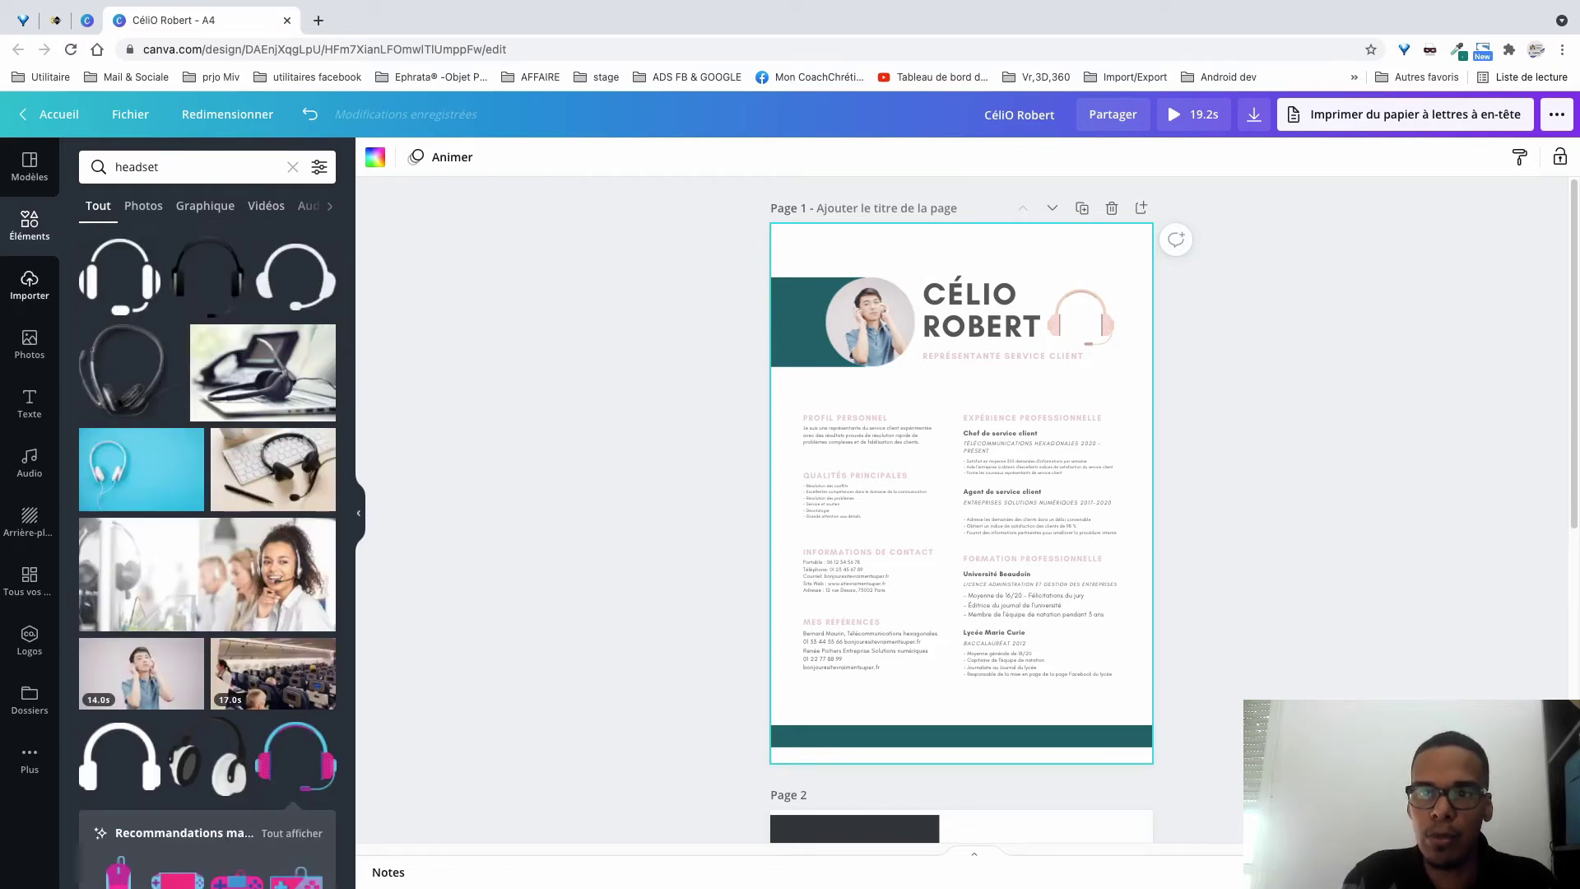
pyautogui.click(143, 206)
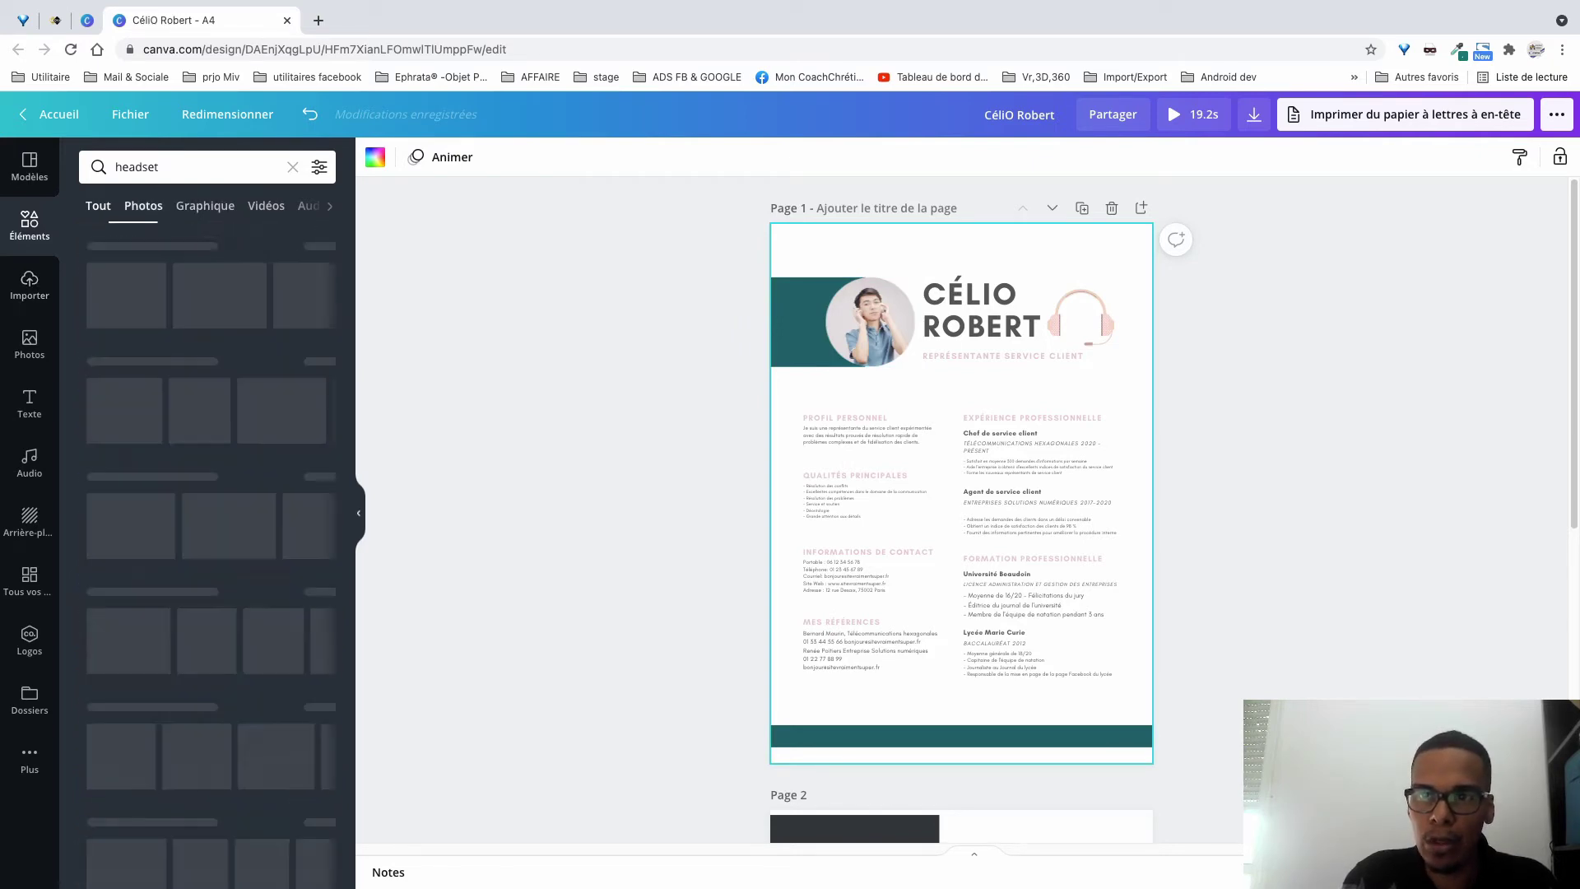
pyautogui.click(198, 167)
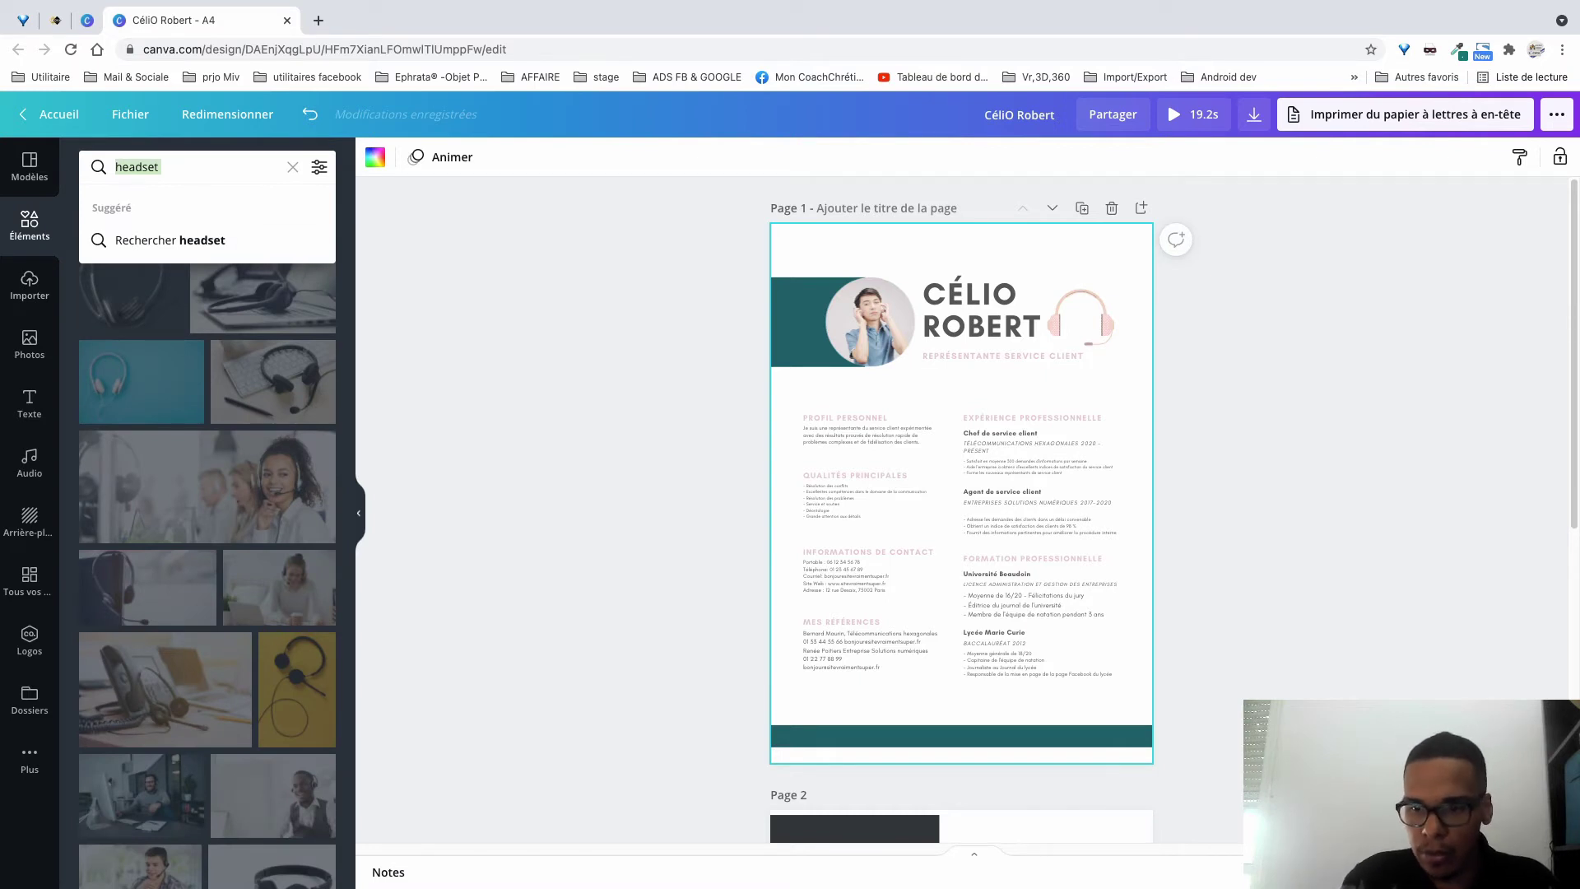
pyautogui.click(273, 796)
pyautogui.moveTo(273, 796); pyautogui.dragTo(848, 322)
pyautogui.doubleClick(873, 322)
pyautogui.click(708, 395)
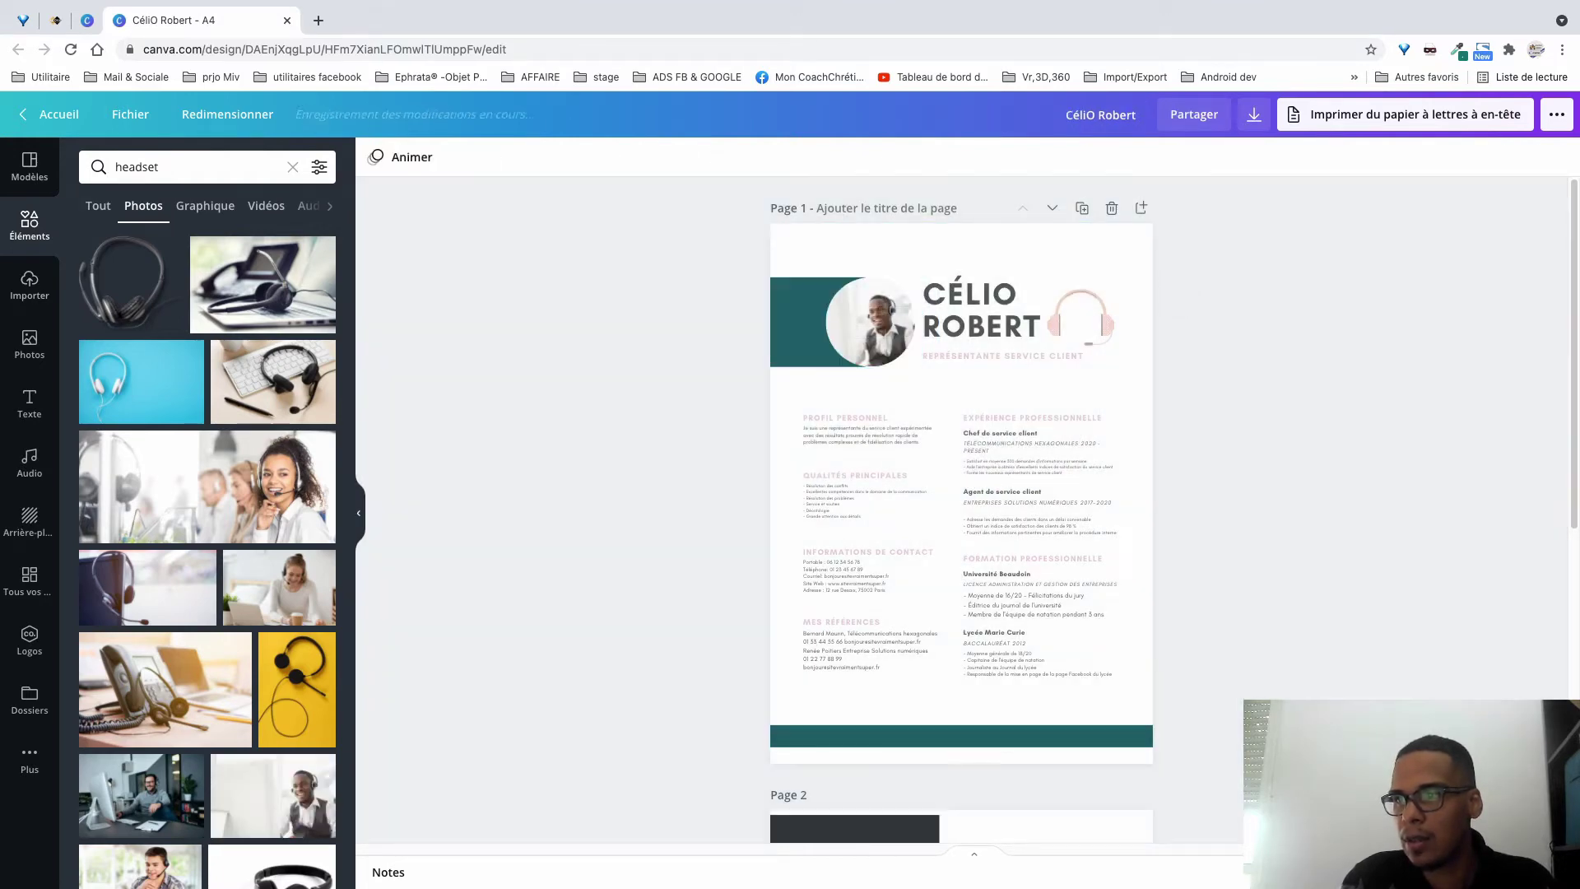
# Recolour the rectangle behind the portrait with the photo's darkest brown and apply the change to all teal elements.
pyautogui.click(798, 321)
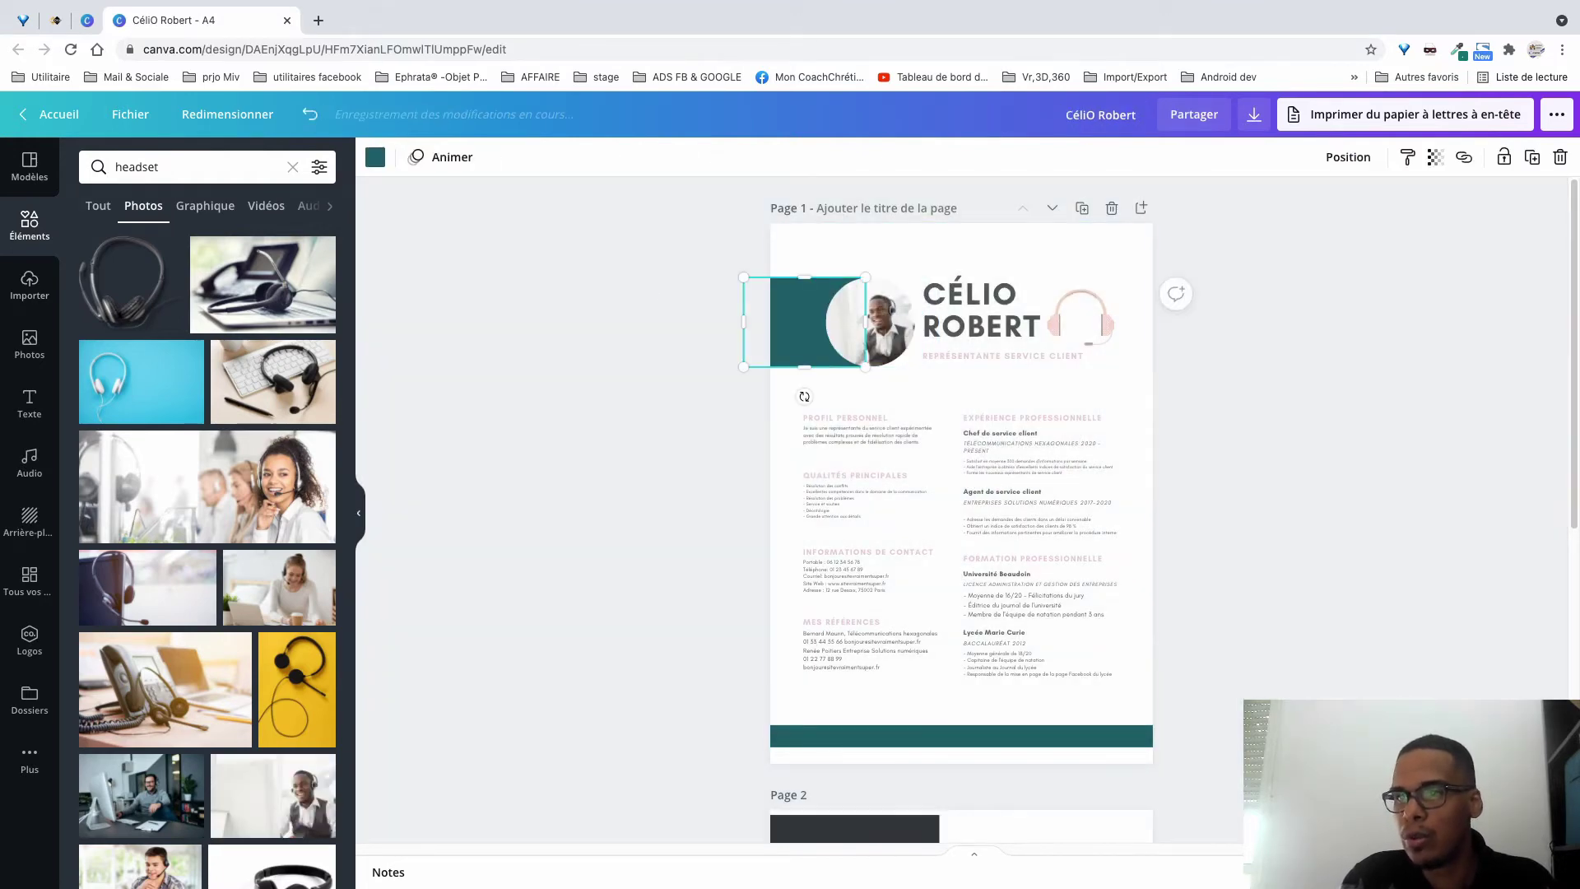
pyautogui.click(375, 157)
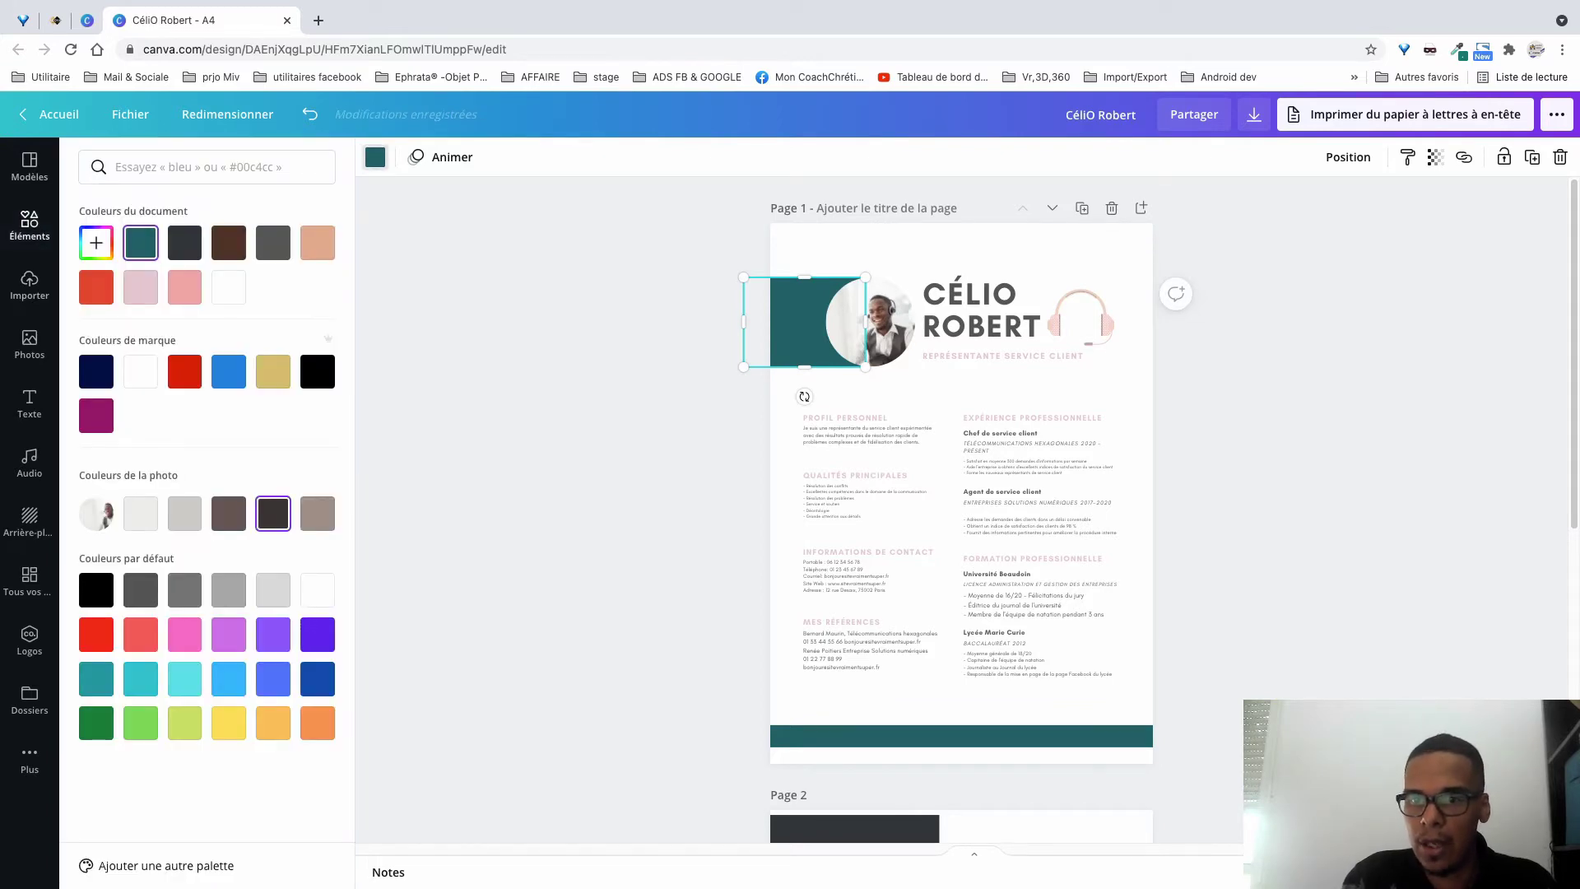
pyautogui.click(272, 513)
pyautogui.click(167, 858)
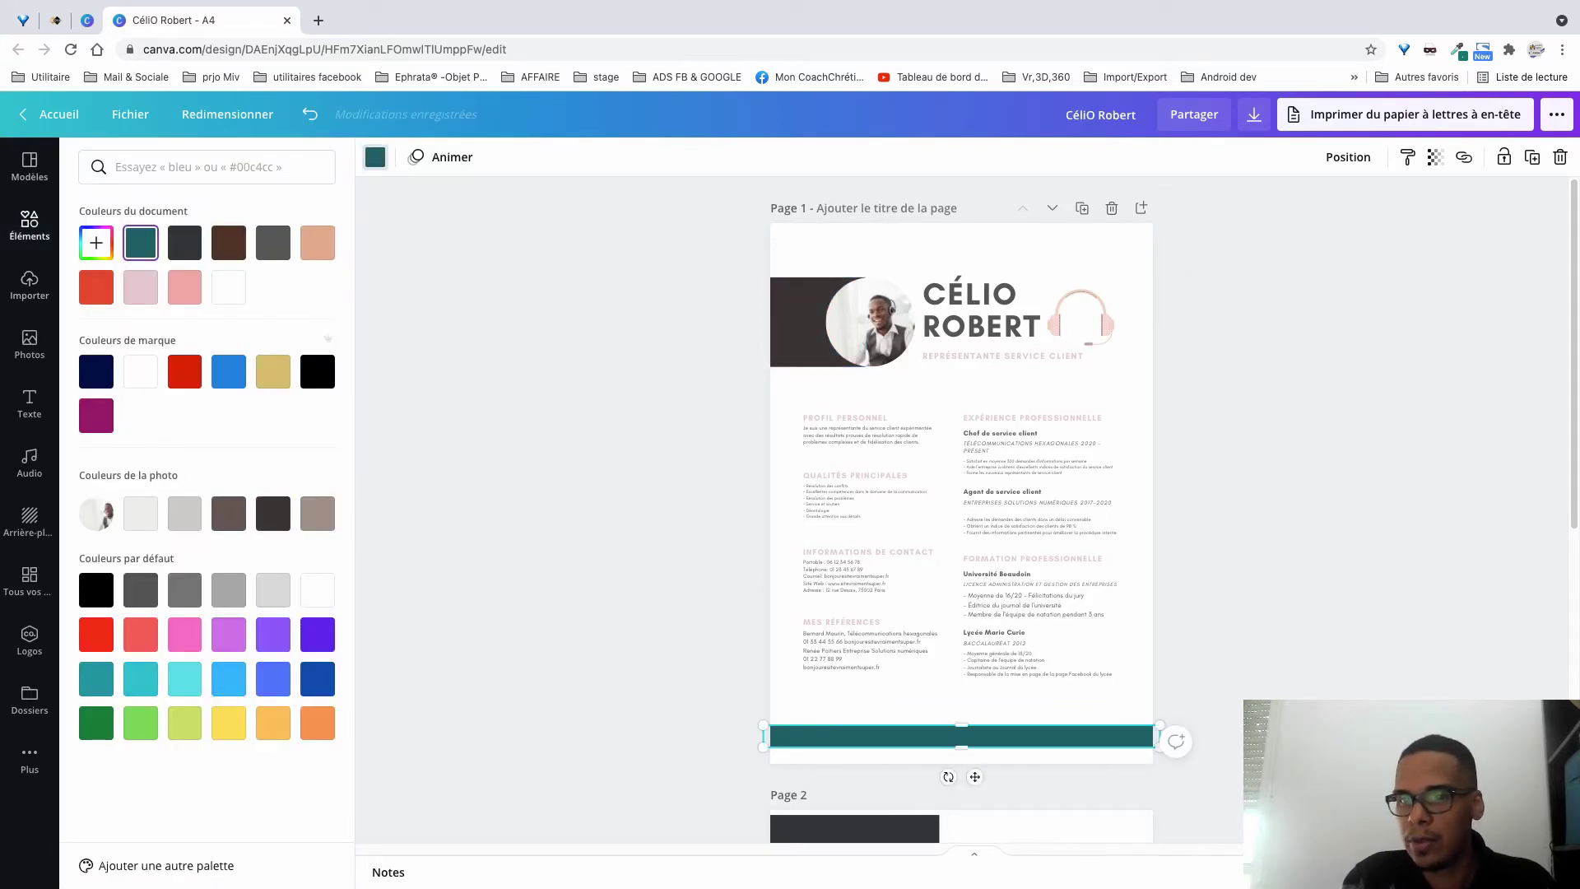
# Recolour the headset with the photo colours: light grey for the pink, taupe for the tan, and medium grey-brown for the dark brown.
pyautogui.click(1081, 317)
pyautogui.click(428, 157)
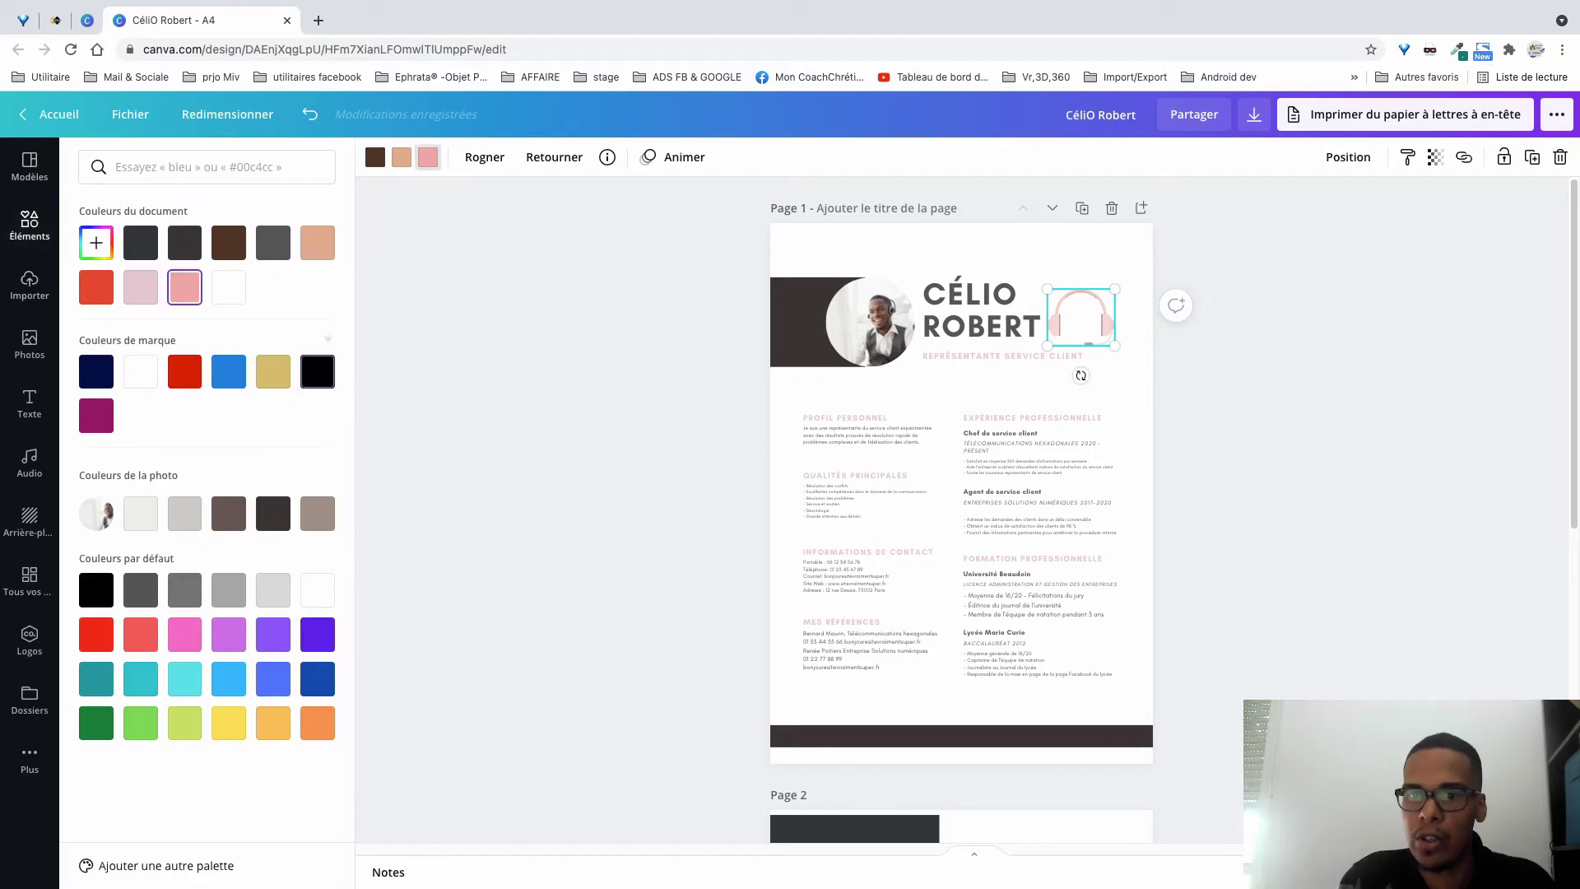
pyautogui.click(185, 513)
pyautogui.click(402, 157)
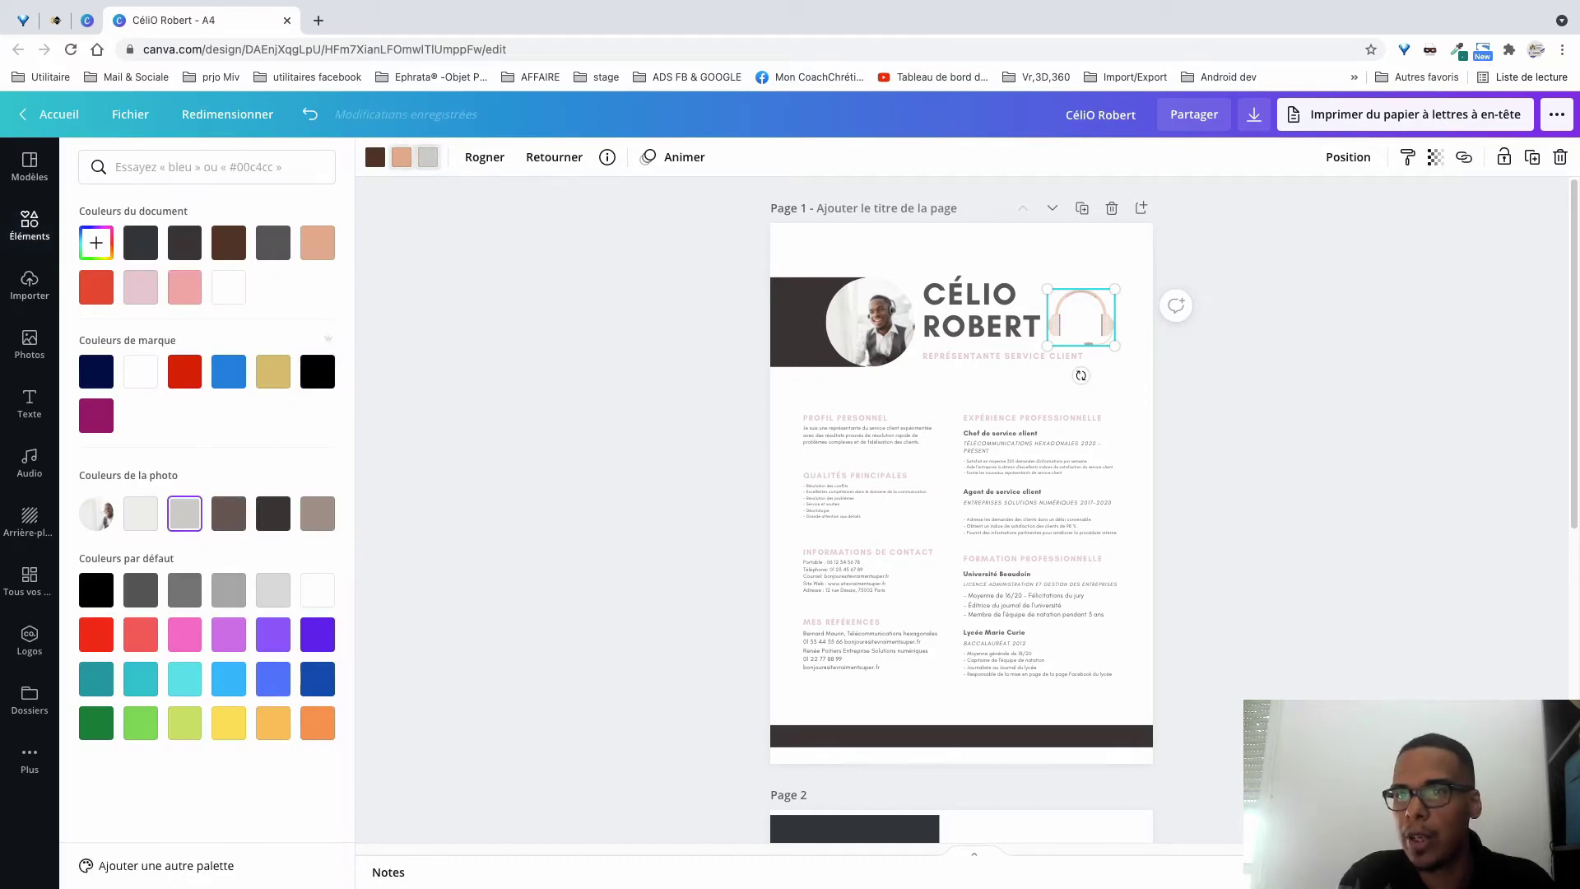
pyautogui.click(318, 512)
pyautogui.click(375, 157)
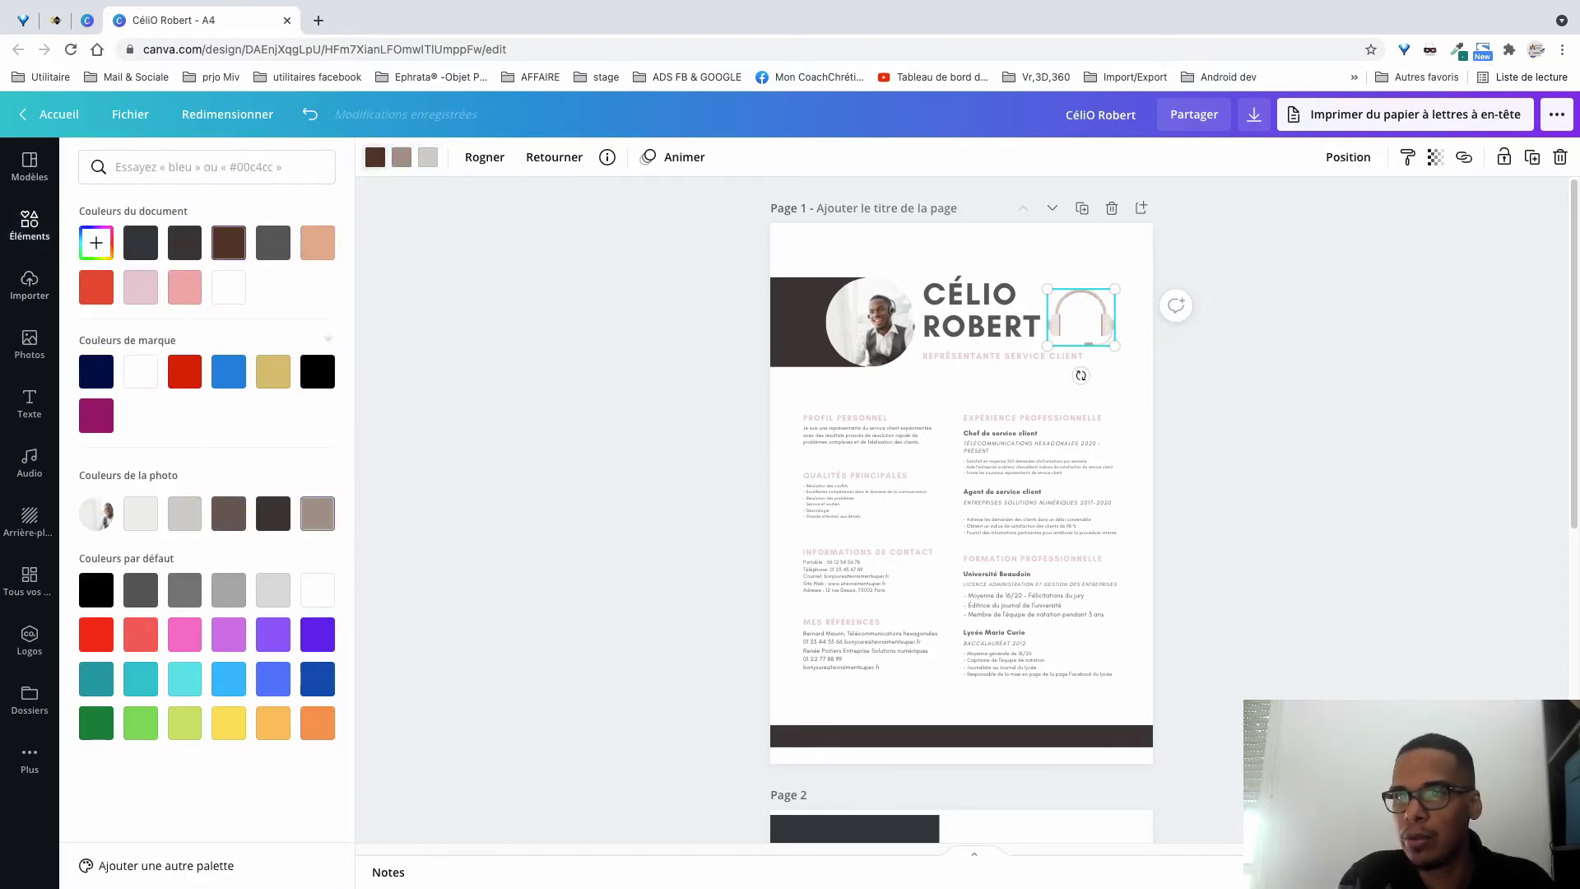
pyautogui.click(229, 513)
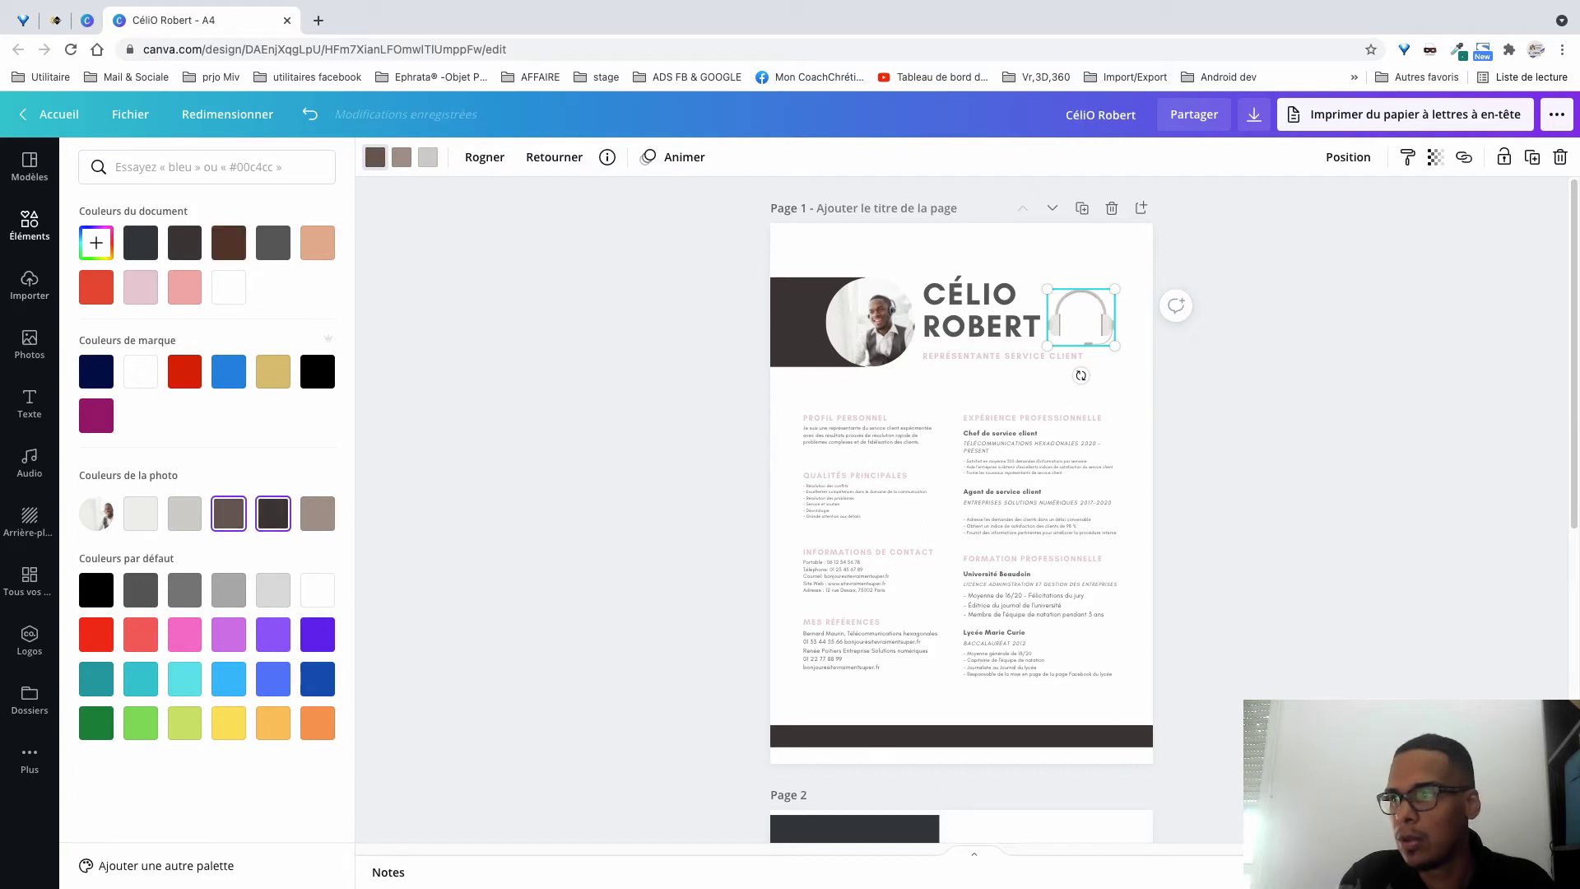
pyautogui.press('Escape')
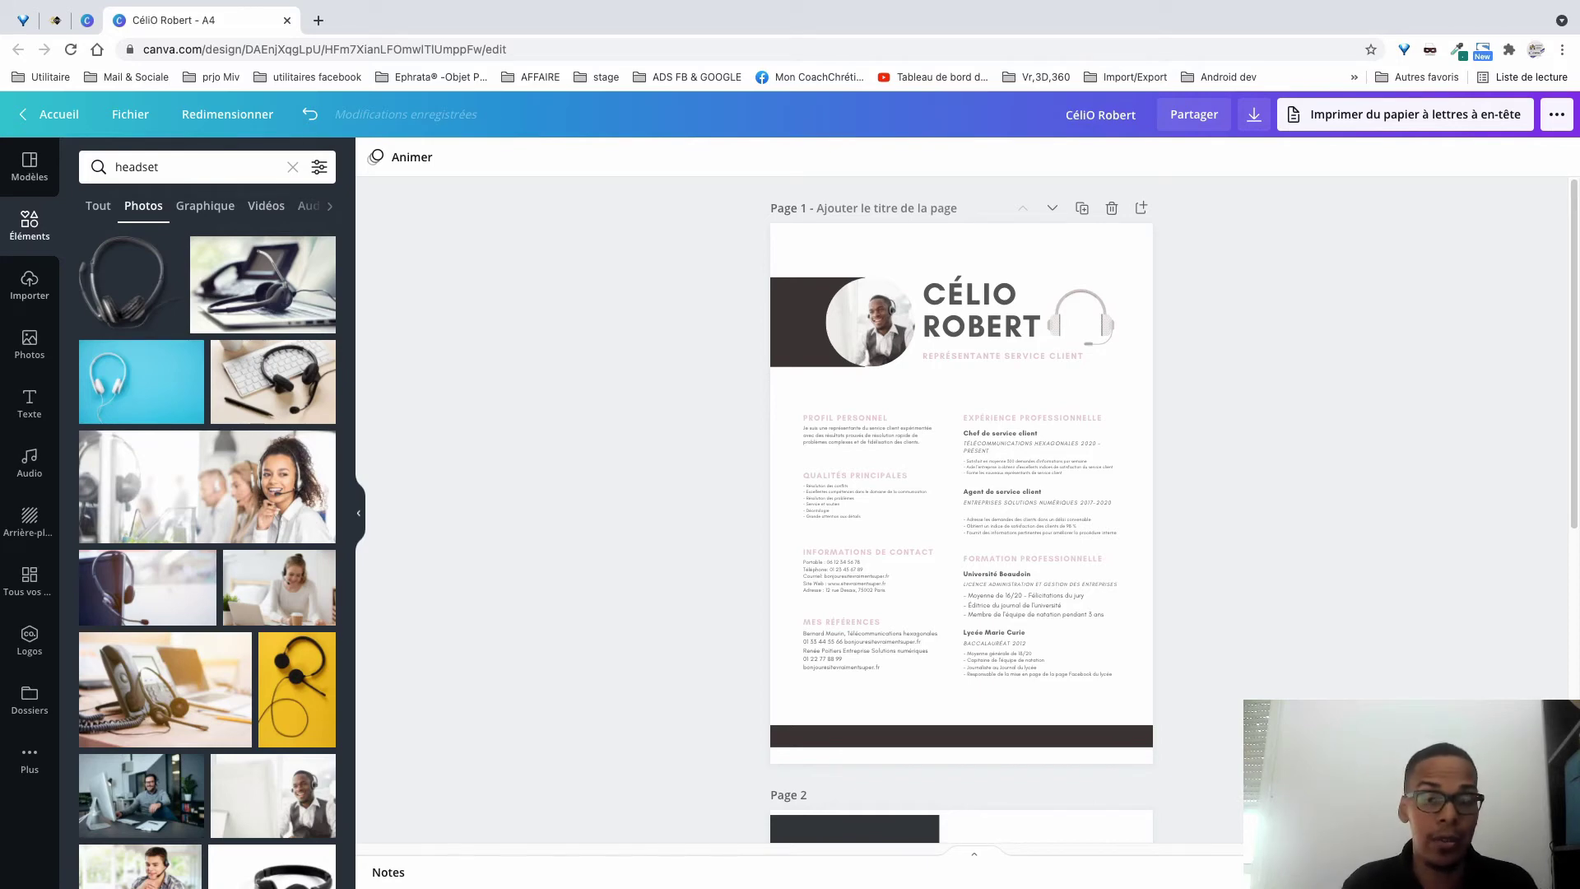
# Recolour the job title text under the name with the taupe photo colour.
pyautogui.click(1008, 355)
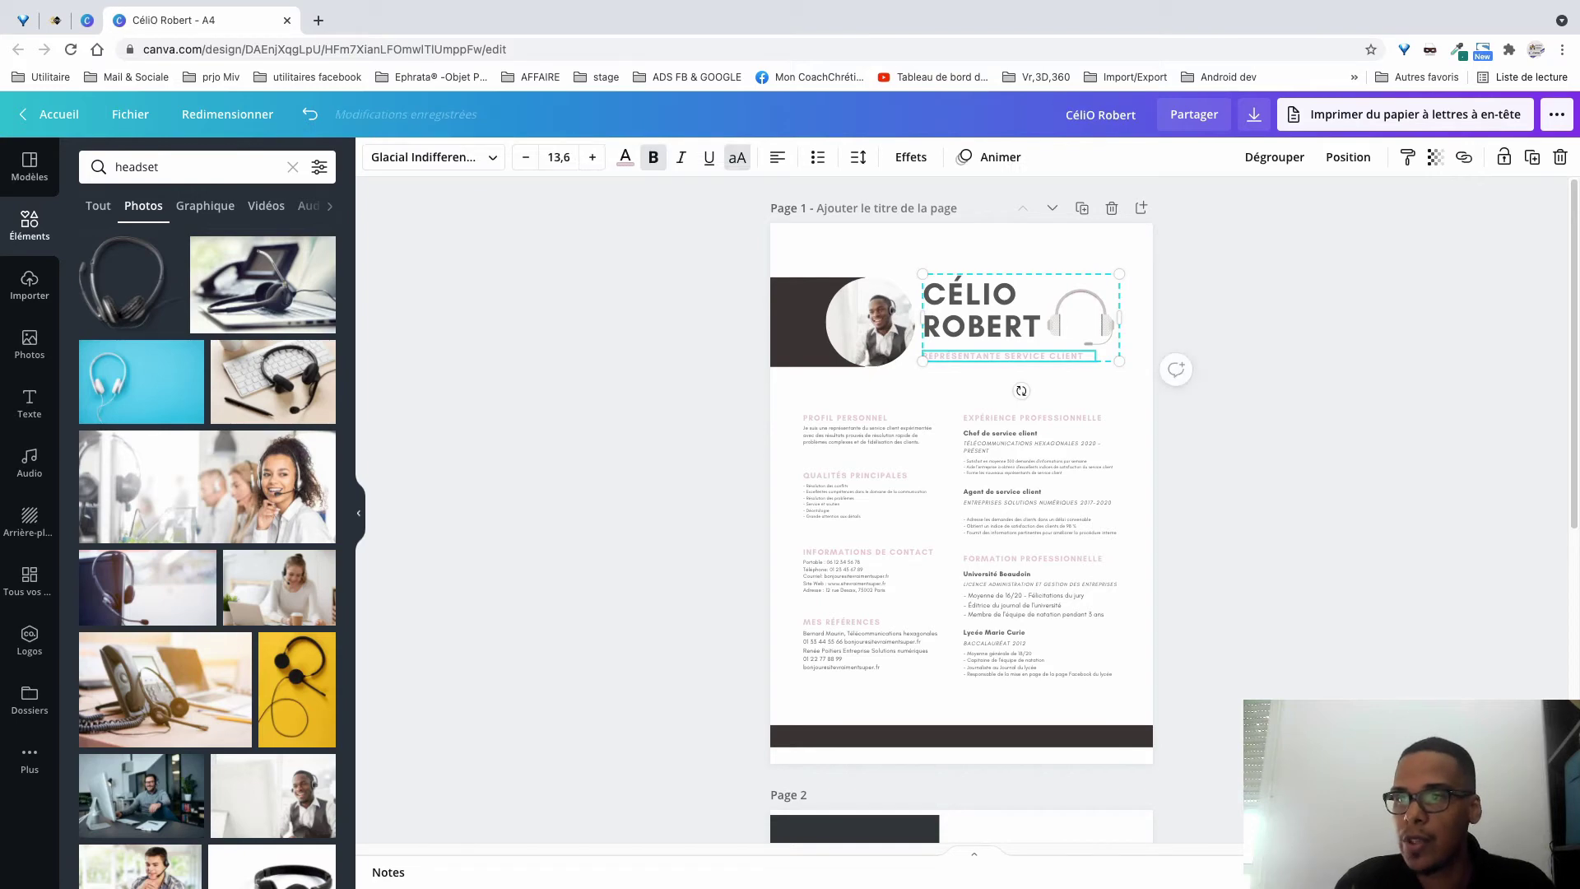
pyautogui.click(625, 156)
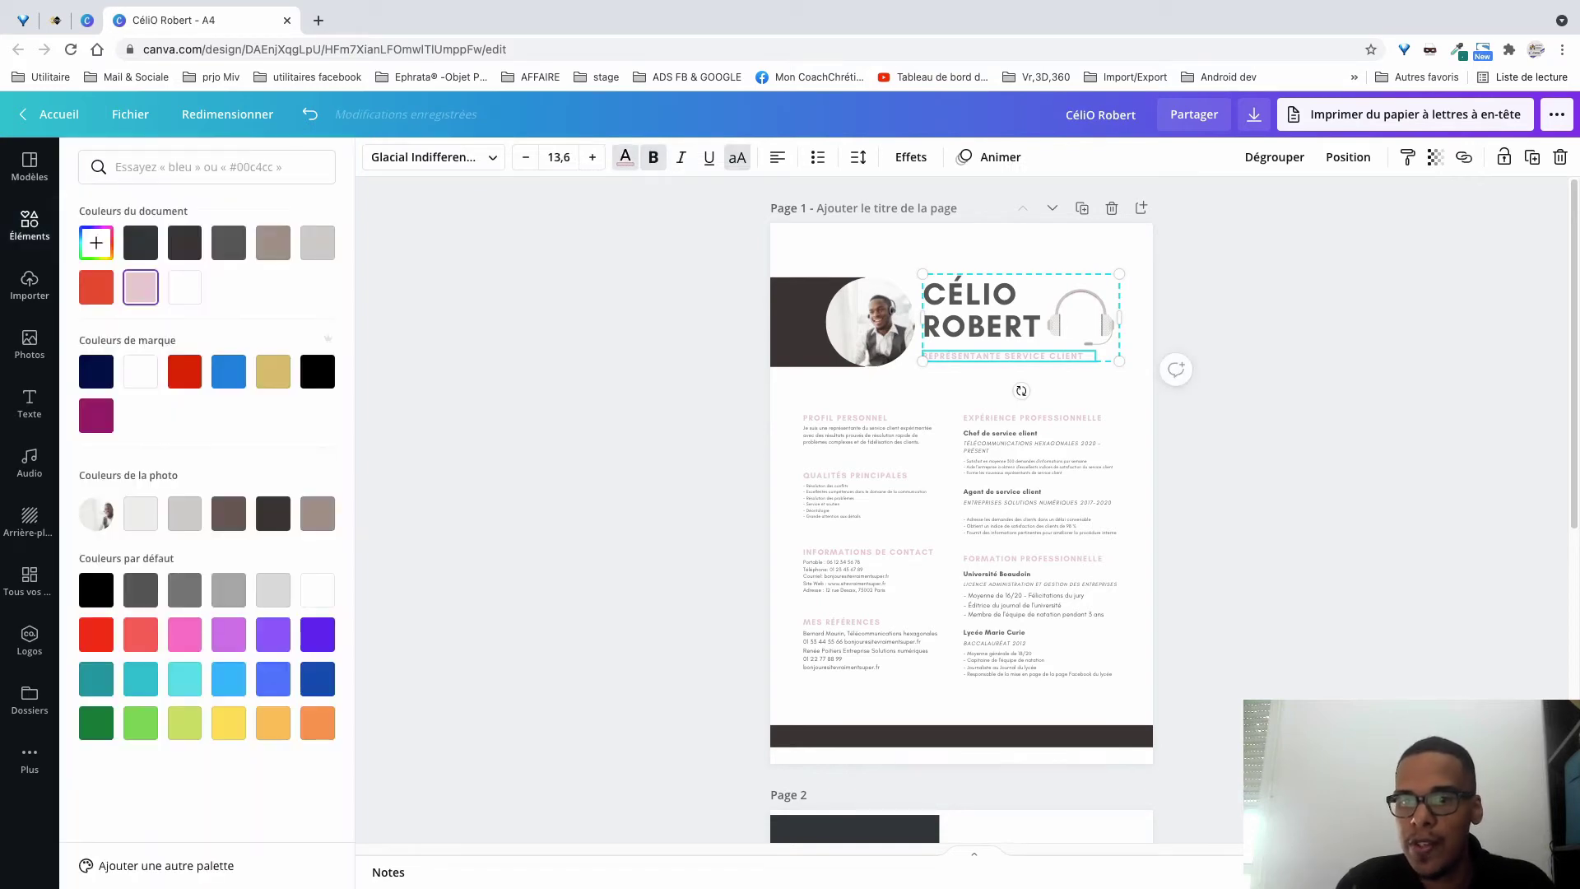
pyautogui.click(273, 512)
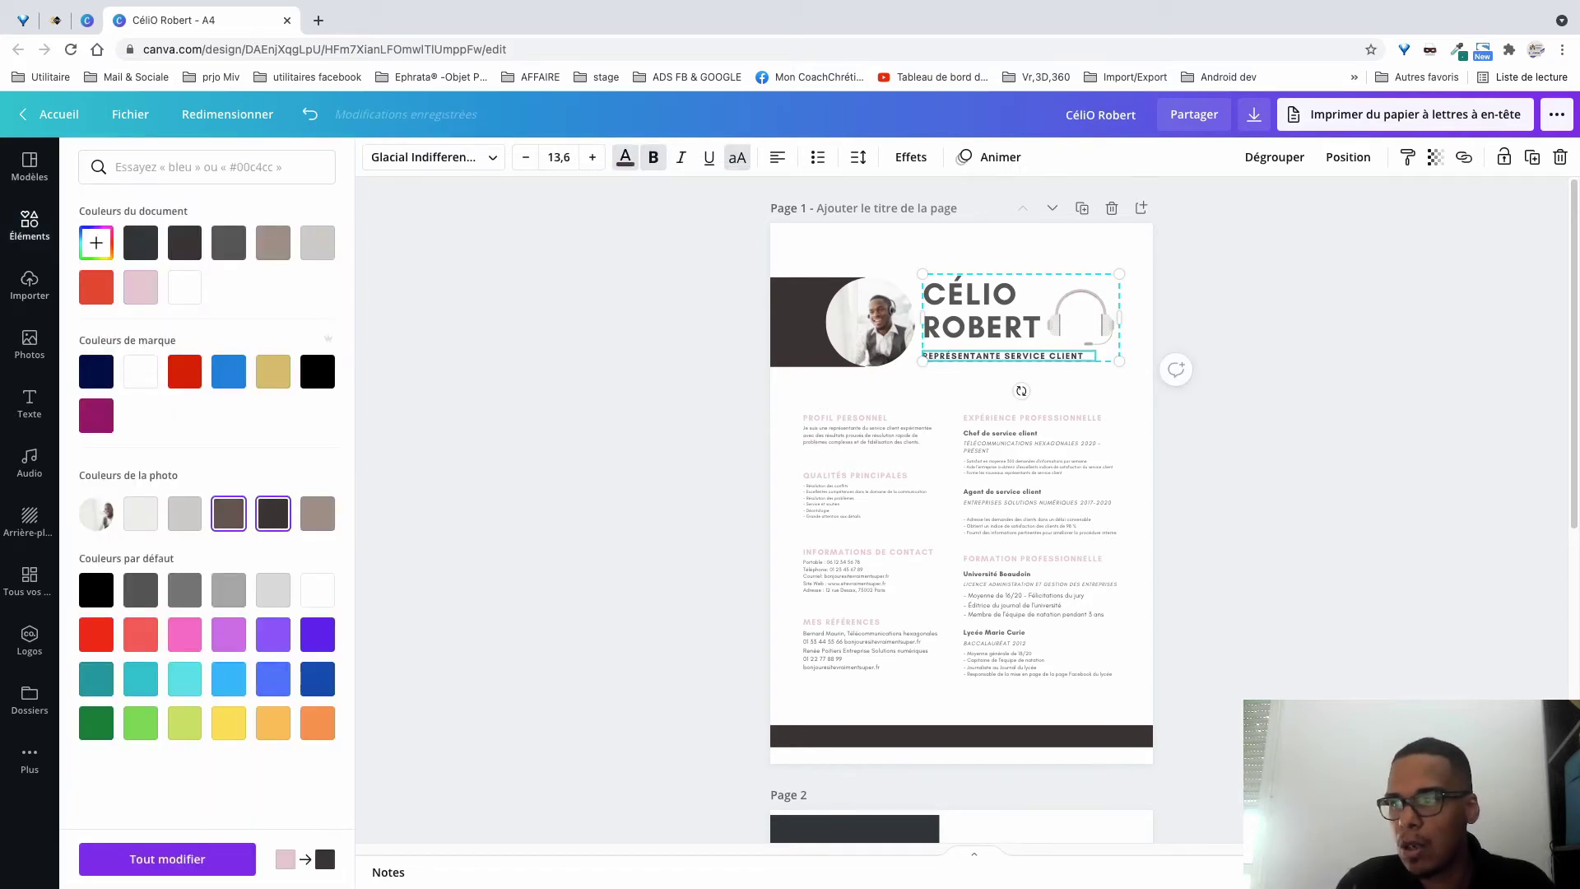
pyautogui.click(317, 513)
# Recolour the Profil personnel and Expérience professionnelle headings taupe and apply the change to all remaining pink headings.
pyautogui.click(870, 430)
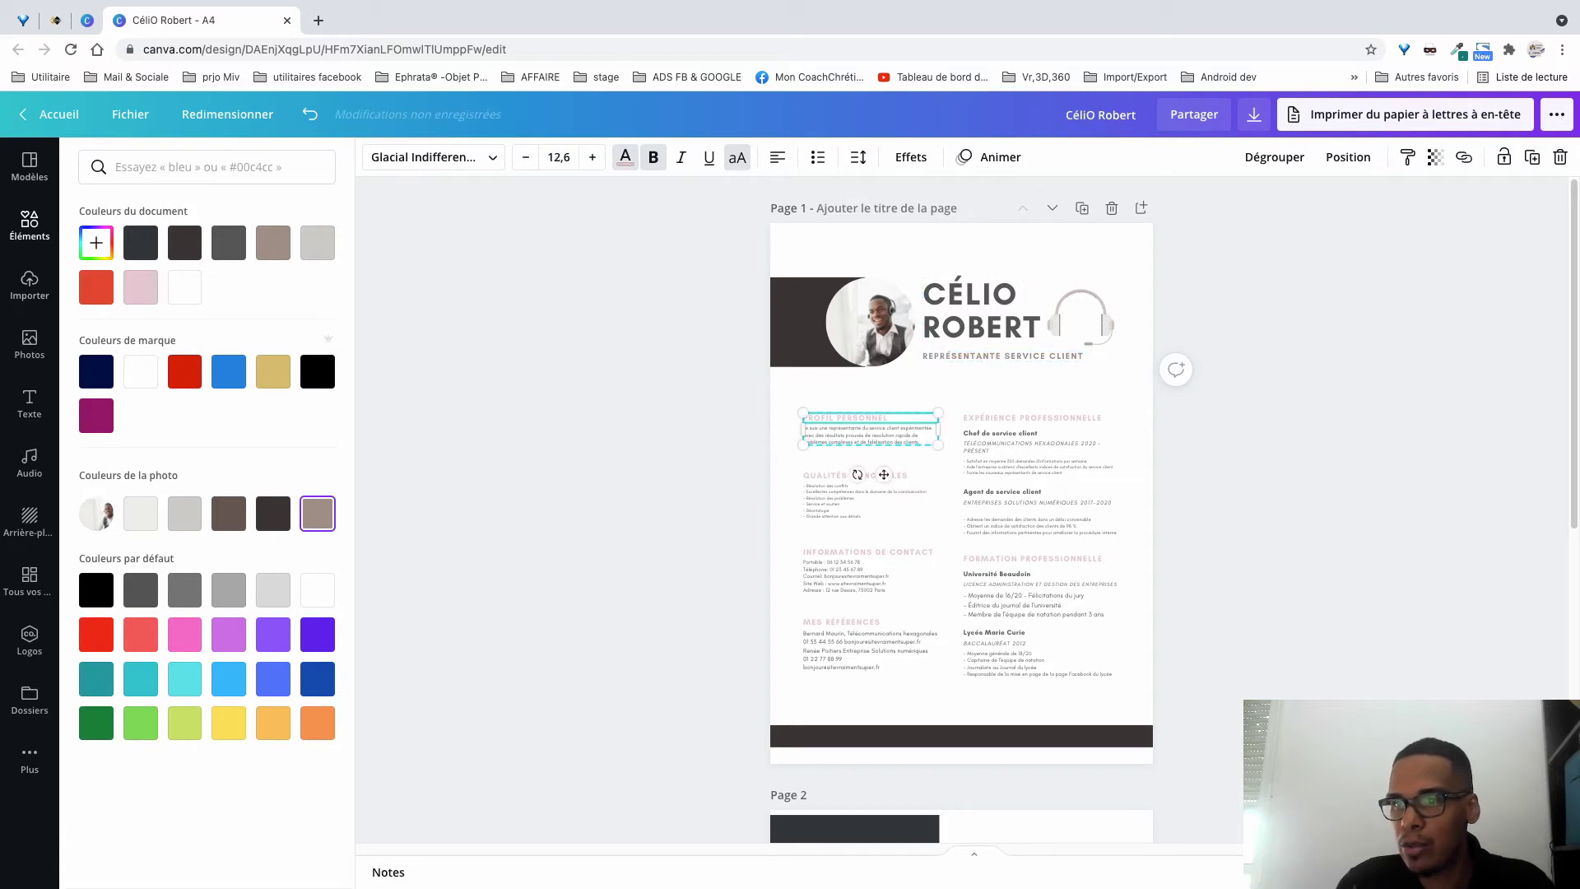
pyautogui.click(318, 512)
pyautogui.click(1041, 477)
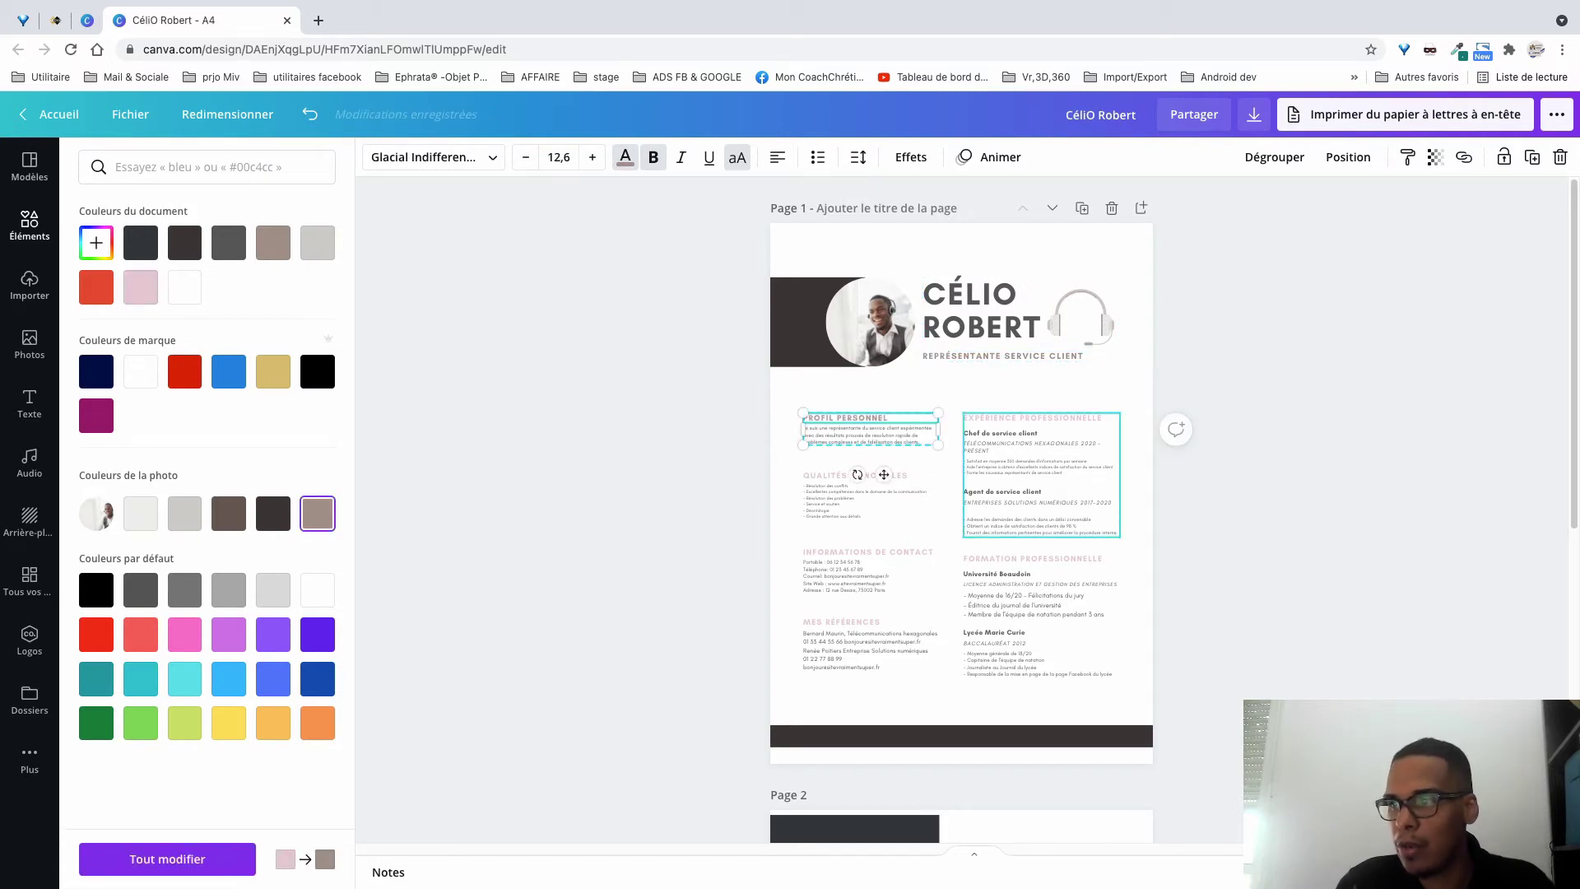
pyautogui.click(318, 513)
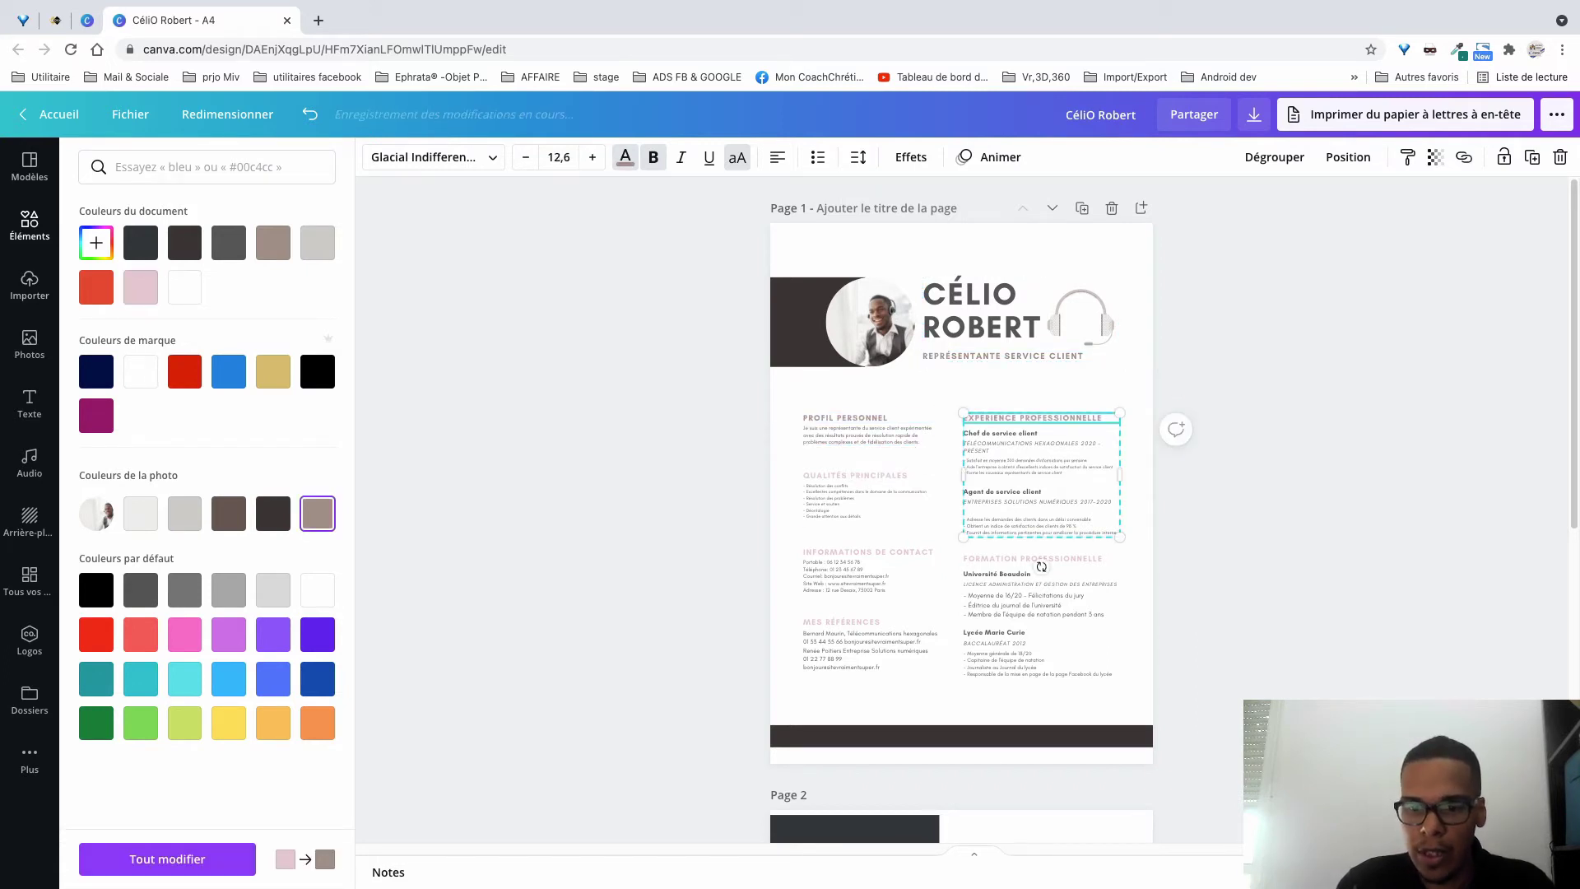
pyautogui.click(167, 858)
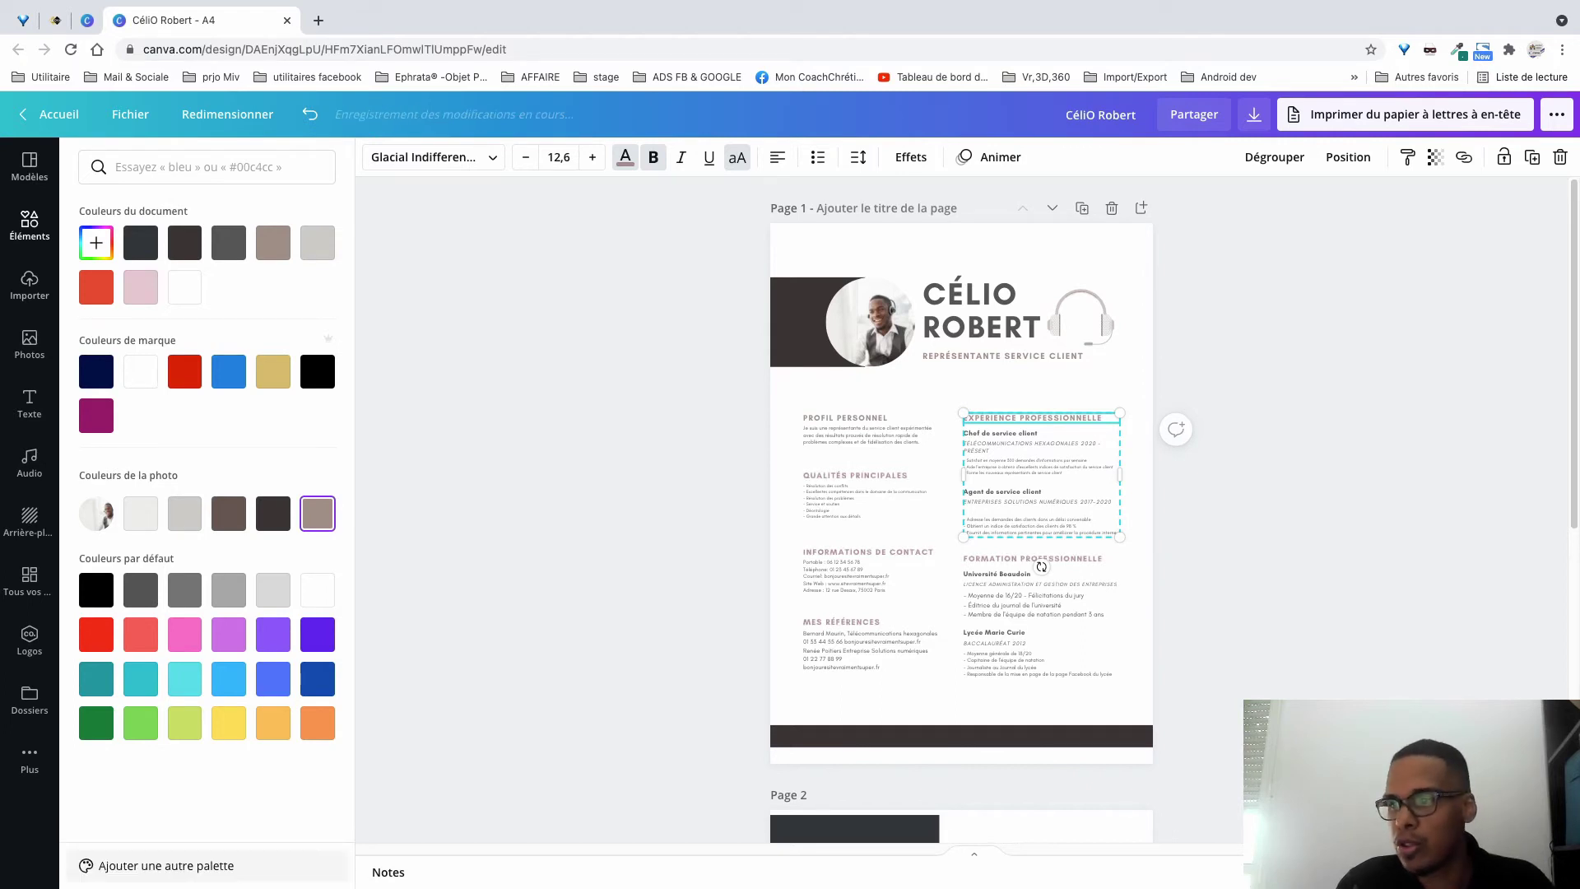
pyautogui.press('Escape')
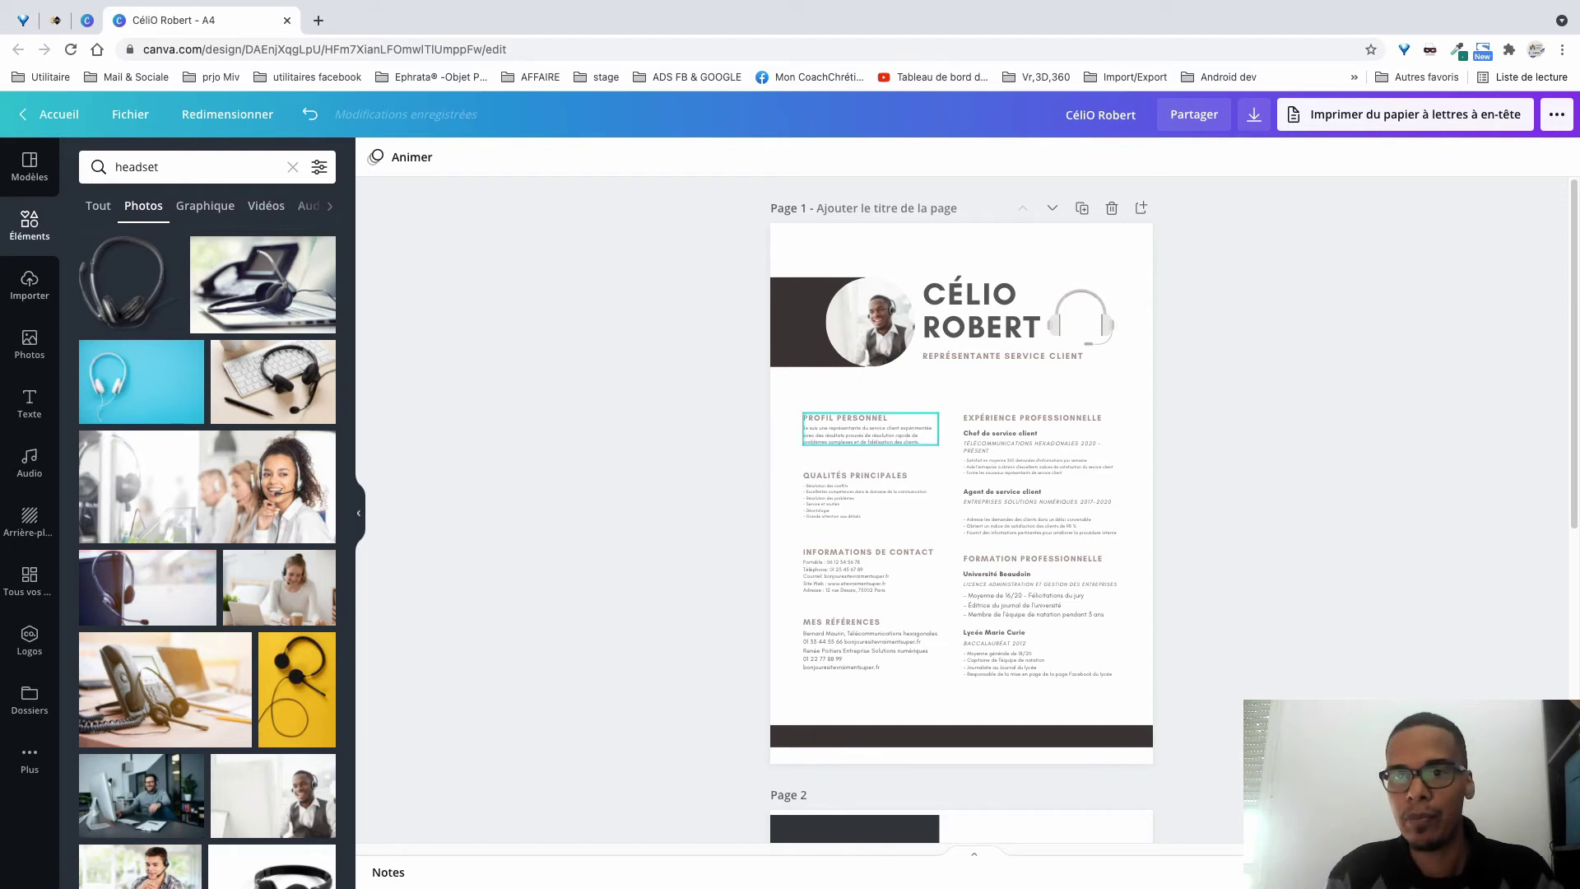
# Search the elements library for "background" and show only graphics.
pyautogui.click(197, 166)
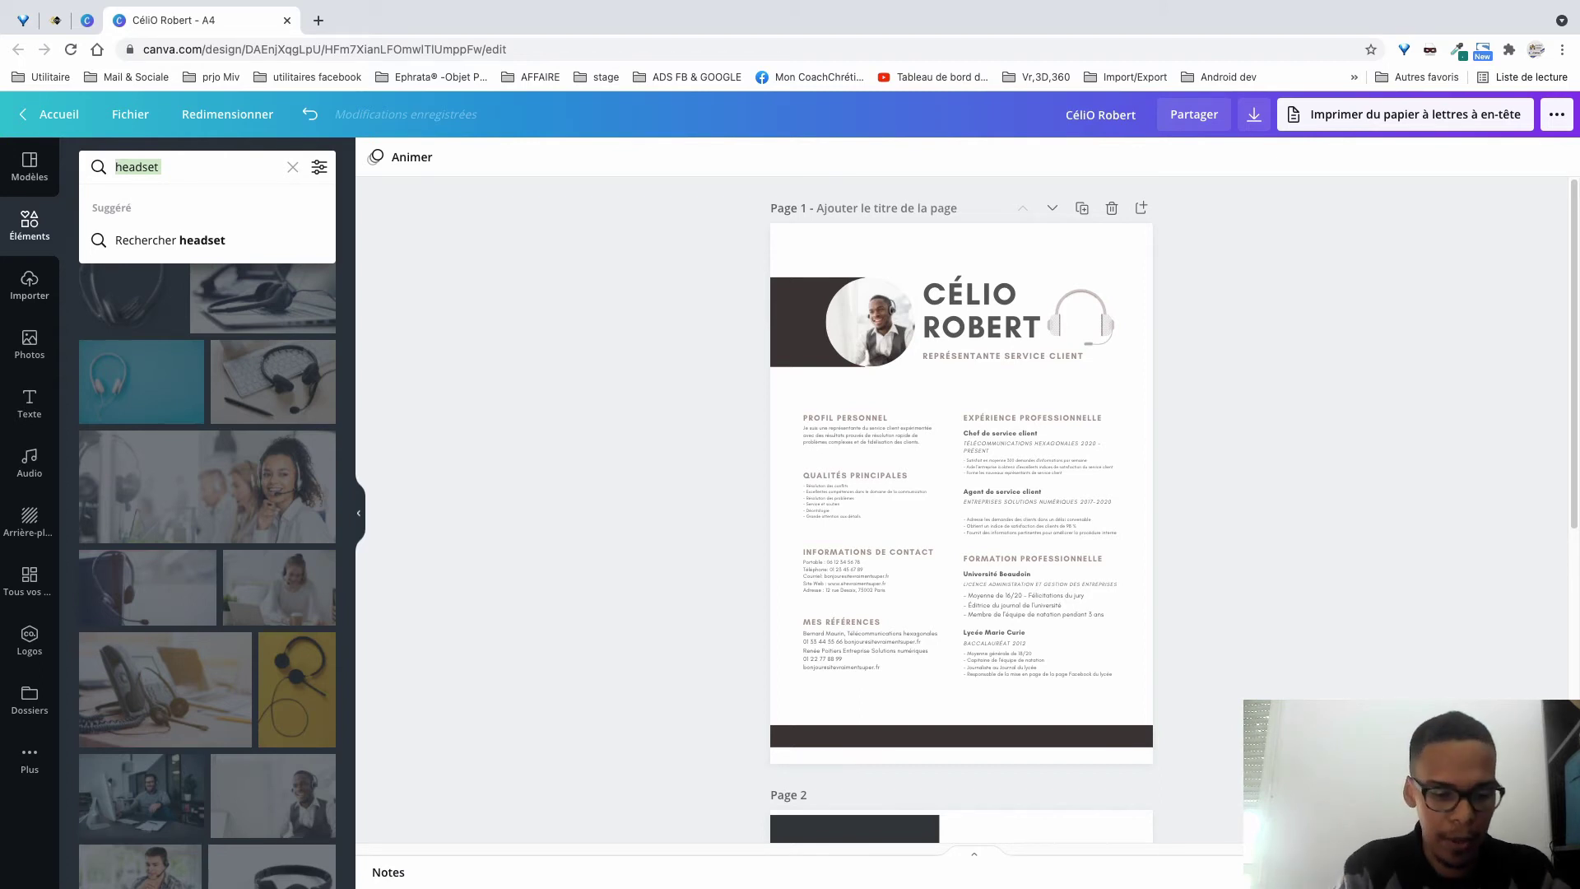
pyautogui.write('back')
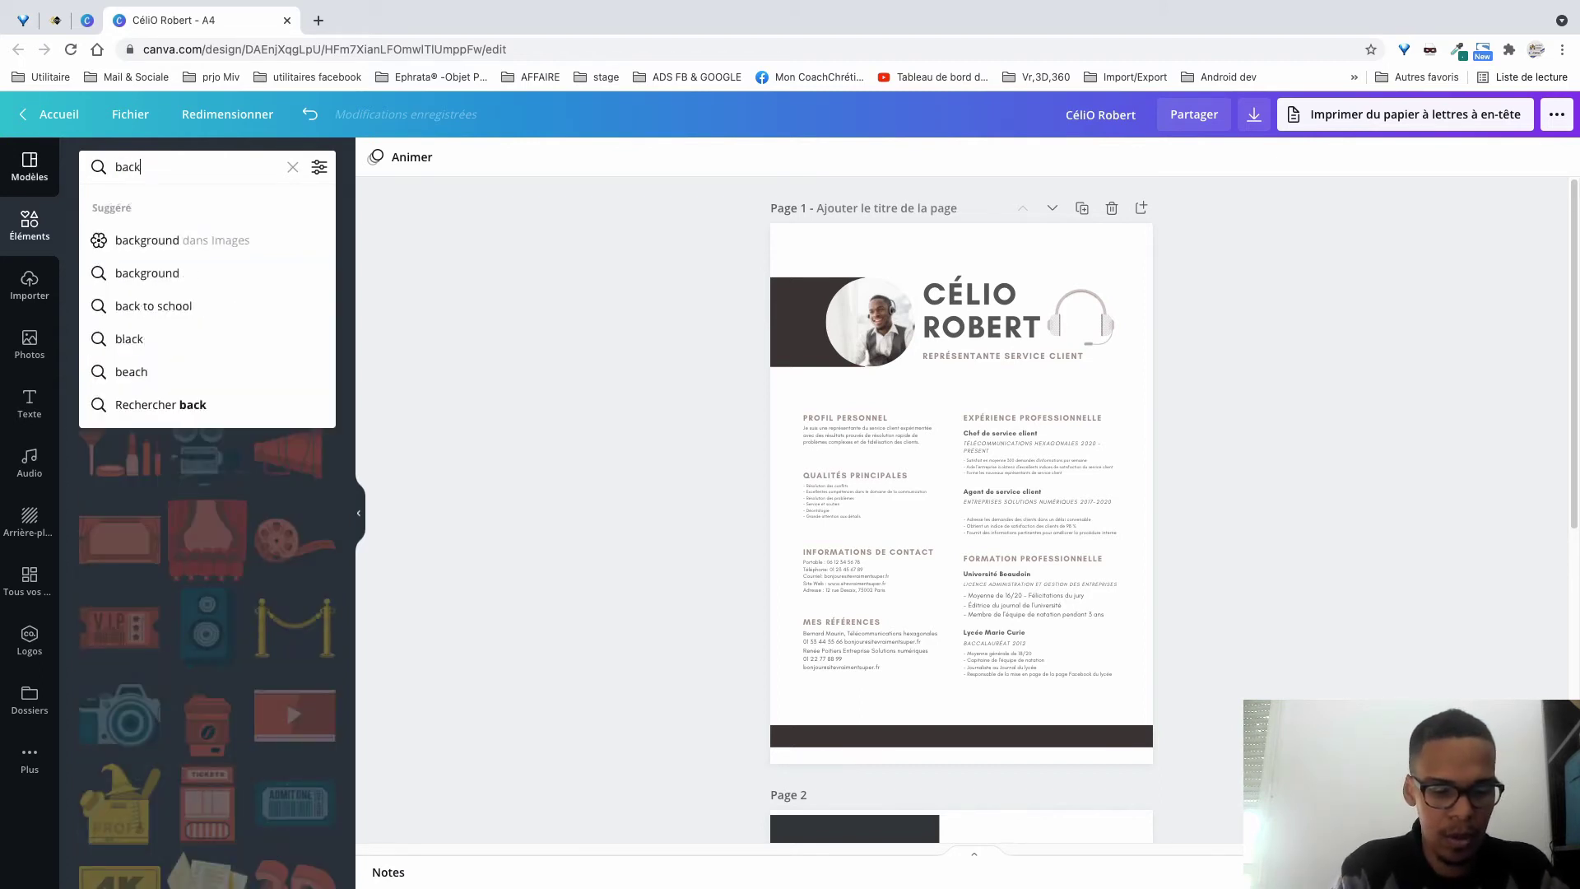
pyautogui.write('groud')
pyautogui.press('Return')
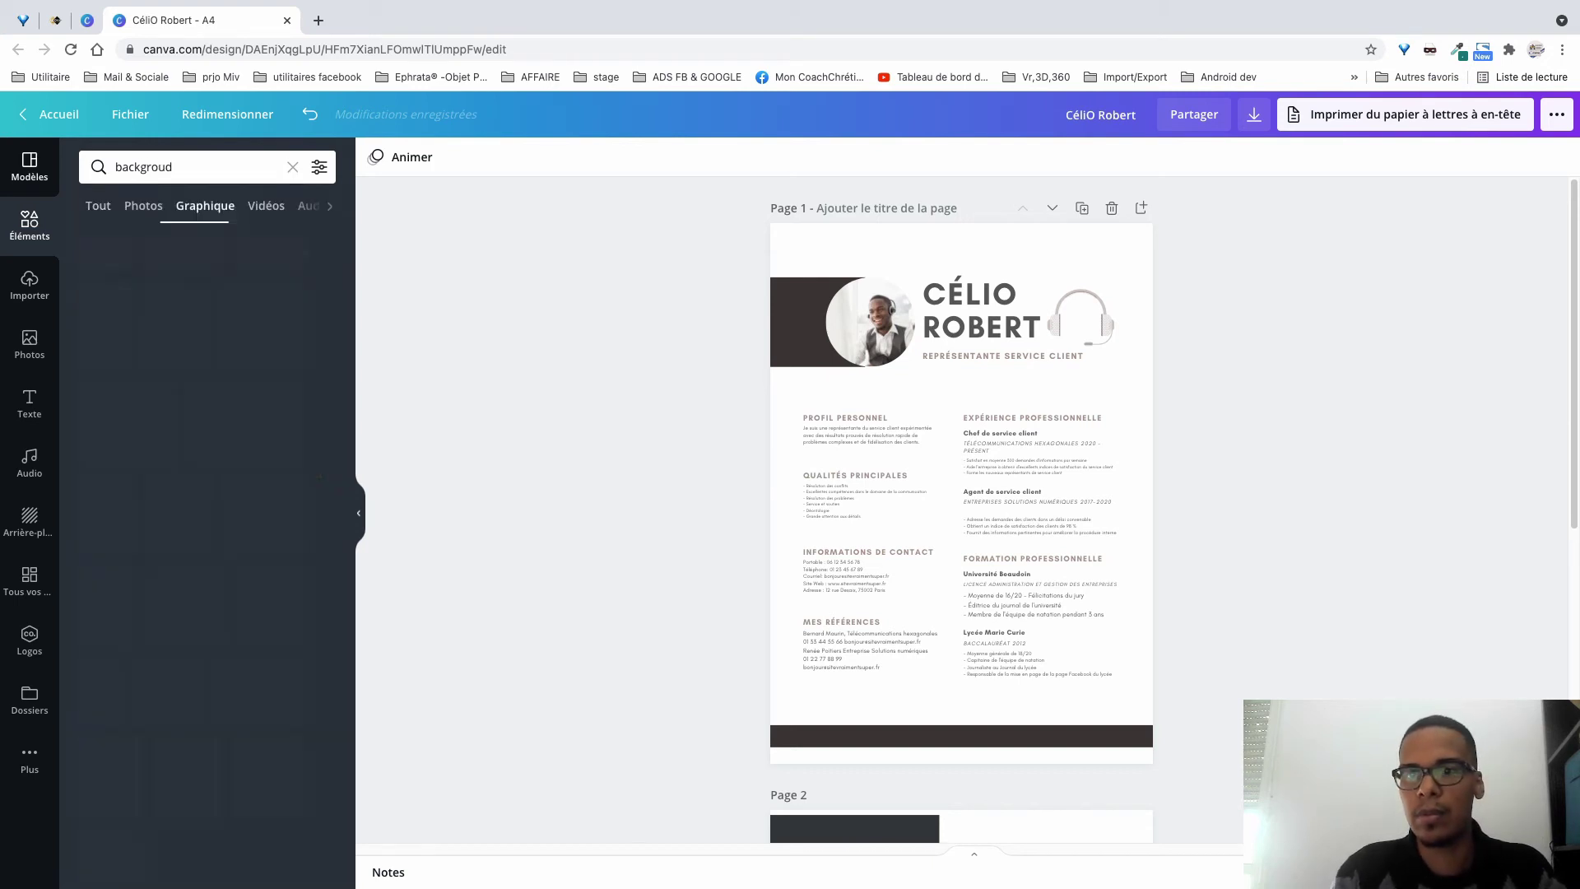
pyautogui.click(171, 167)
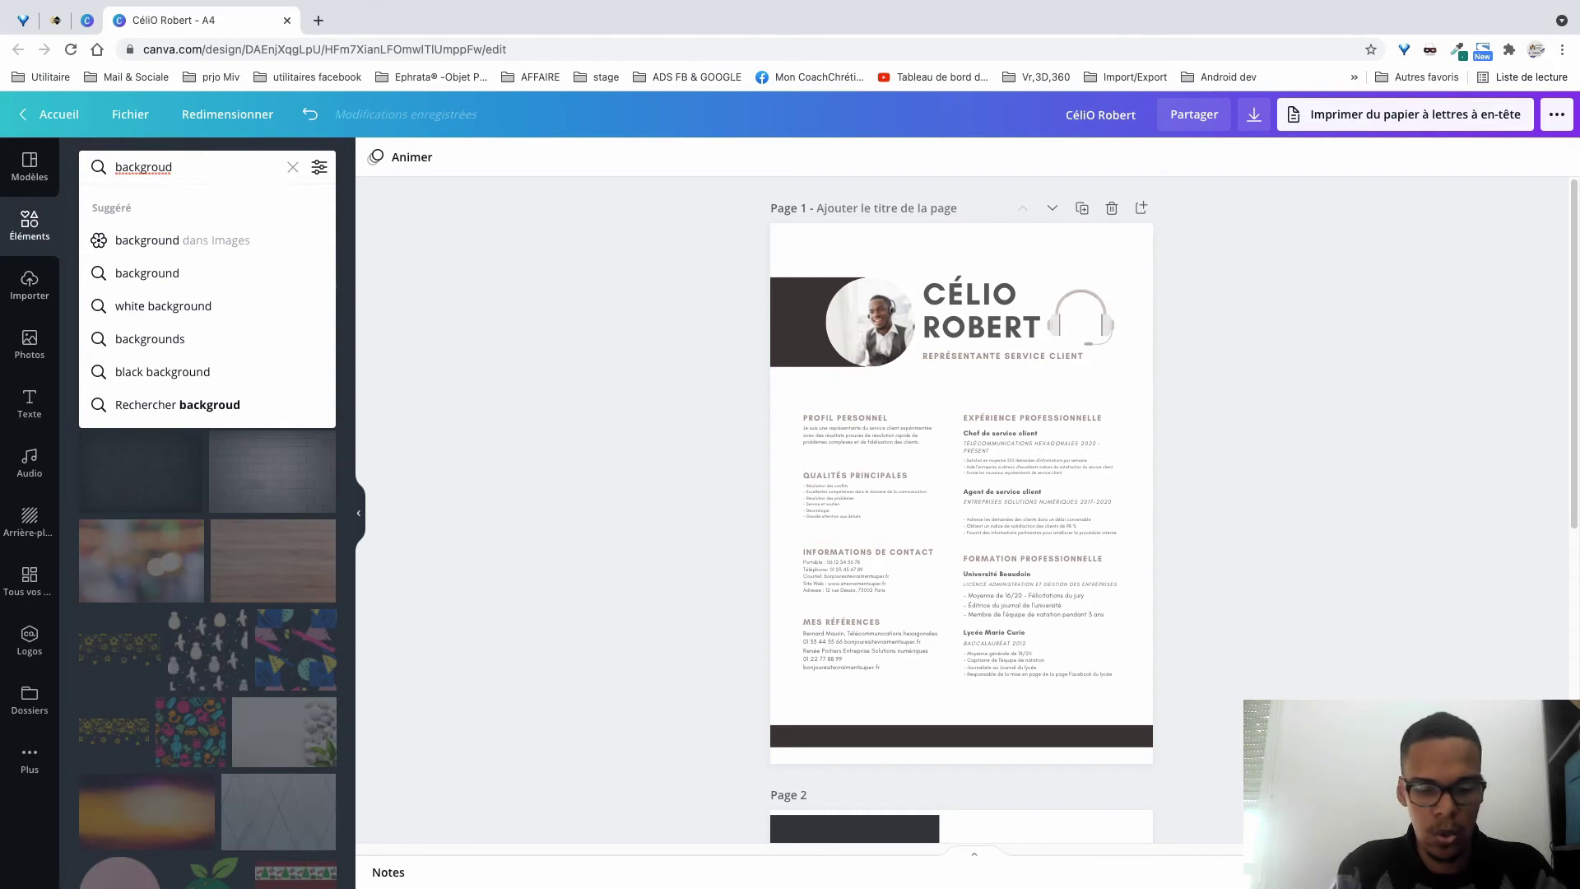
pyautogui.write('n')
pyautogui.press('Return')
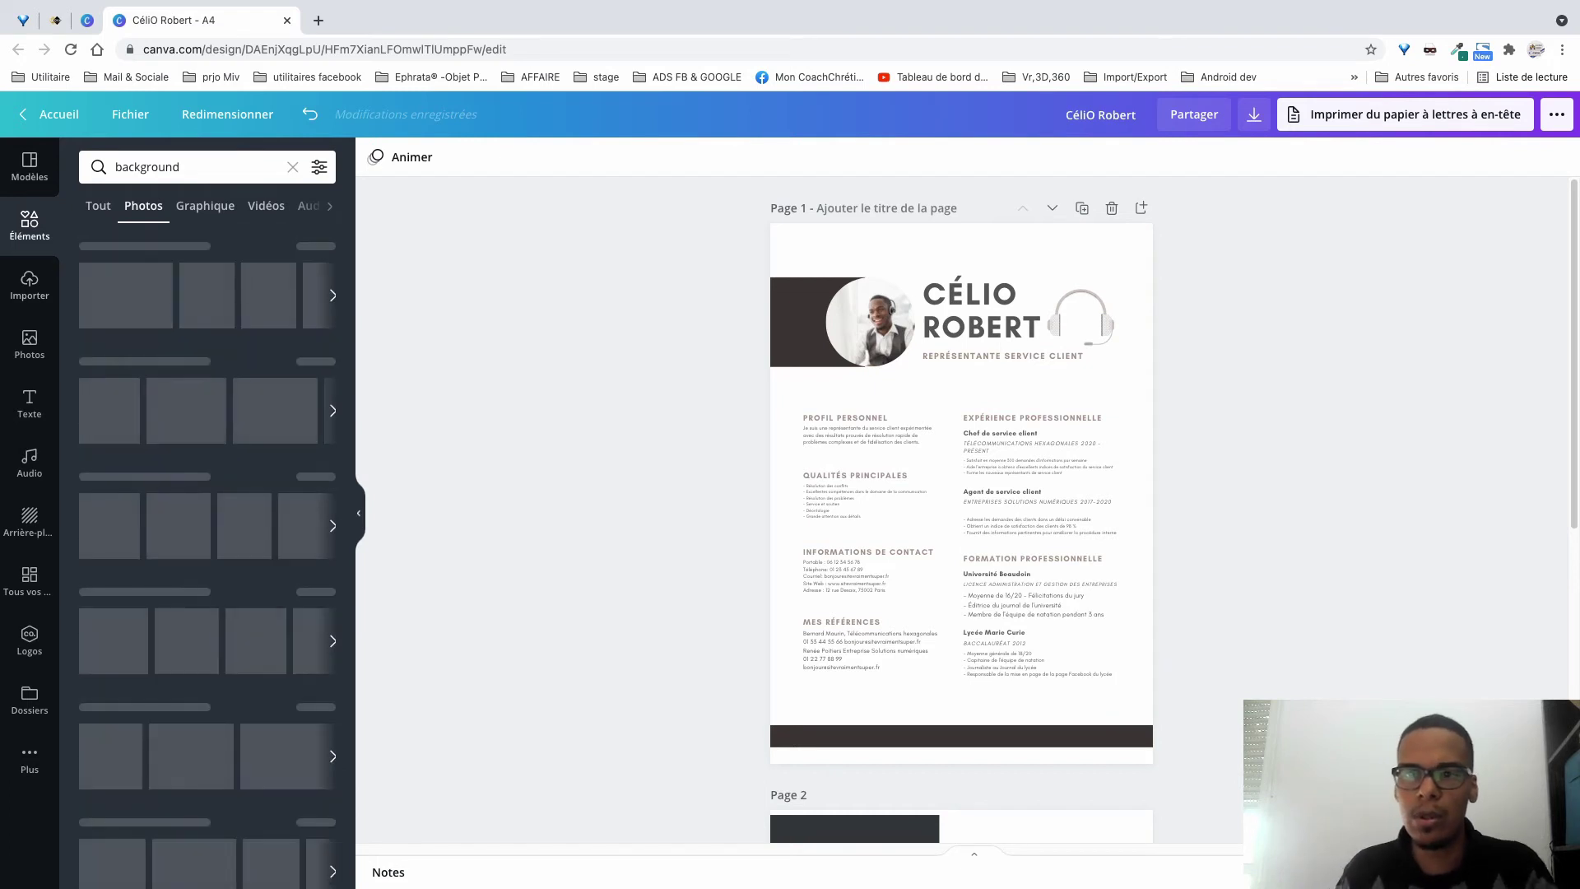
pyautogui.click(205, 206)
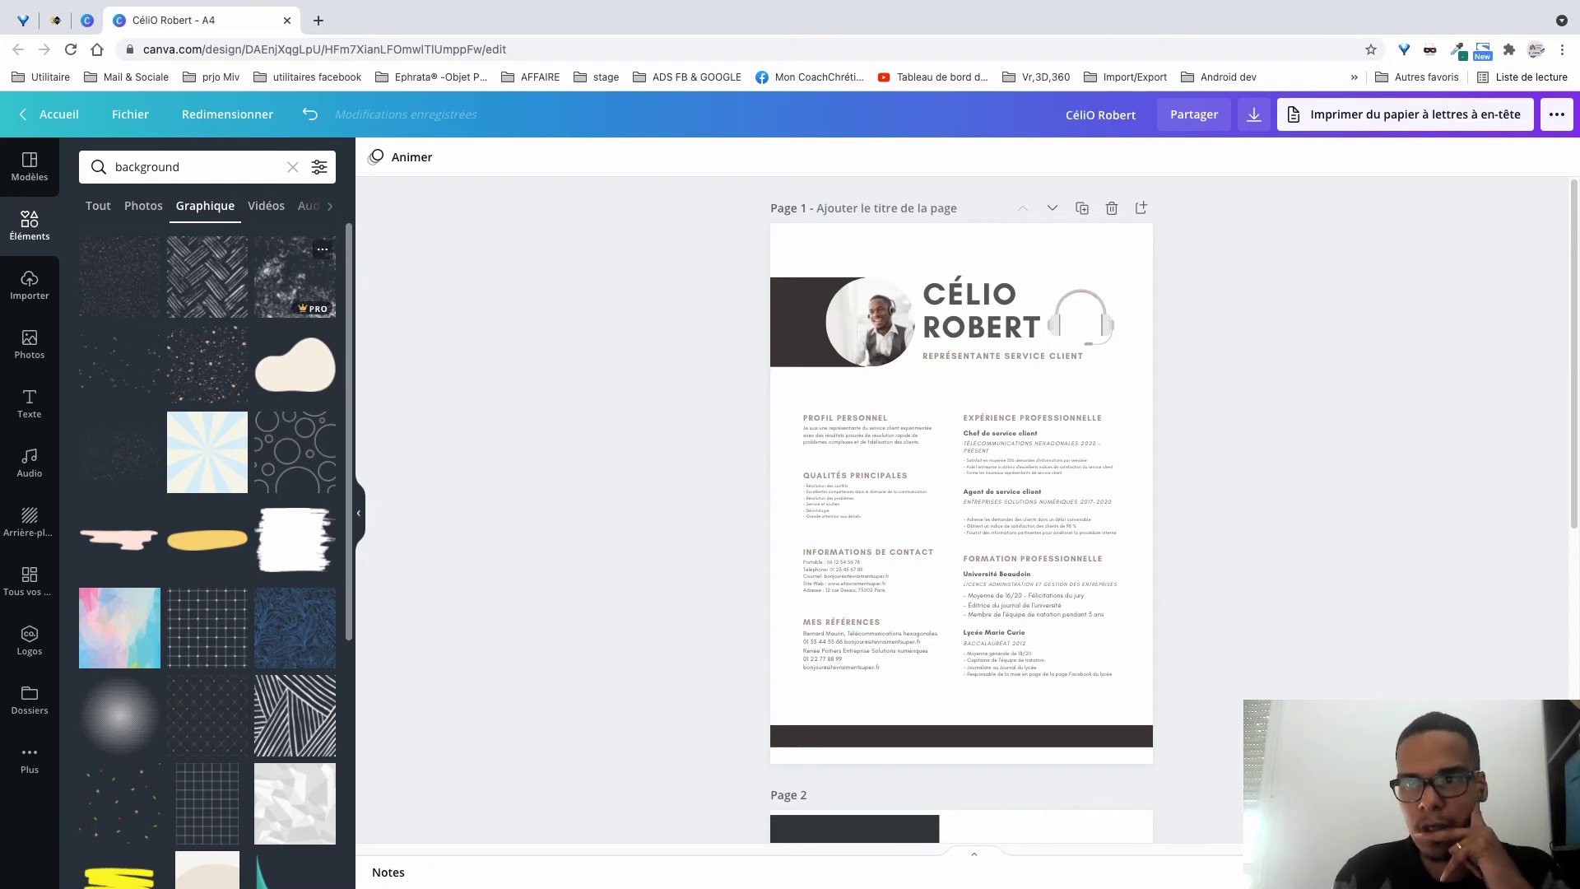
# Search the graphics by the "grunge" keyword of the Black Grunge Background element and browse the textures.
pyautogui.click(322, 248)
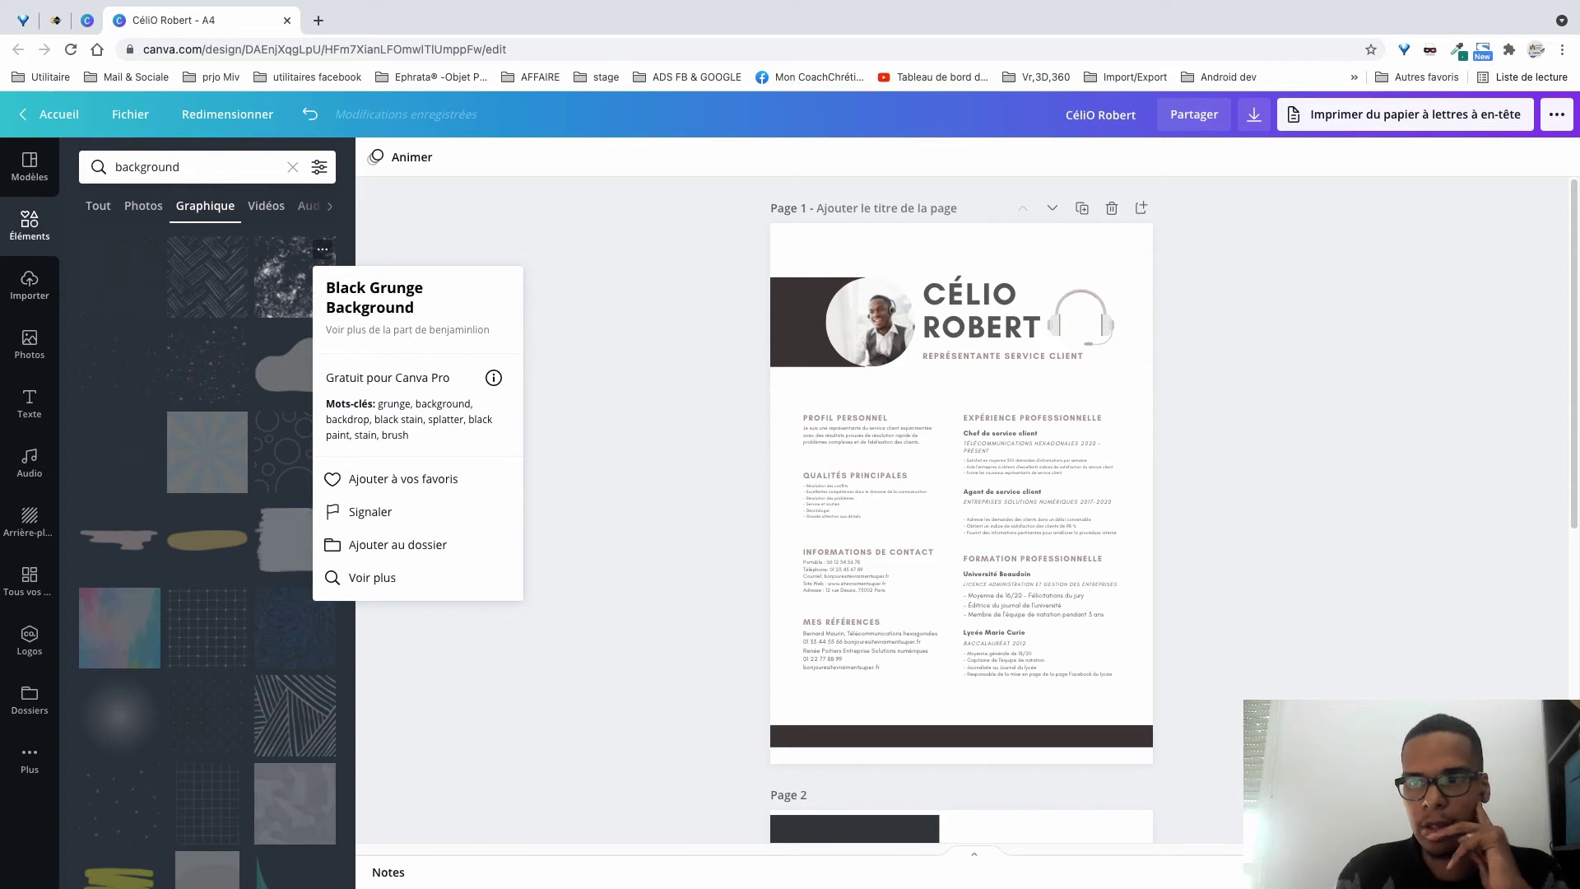
pyautogui.click(391, 404)
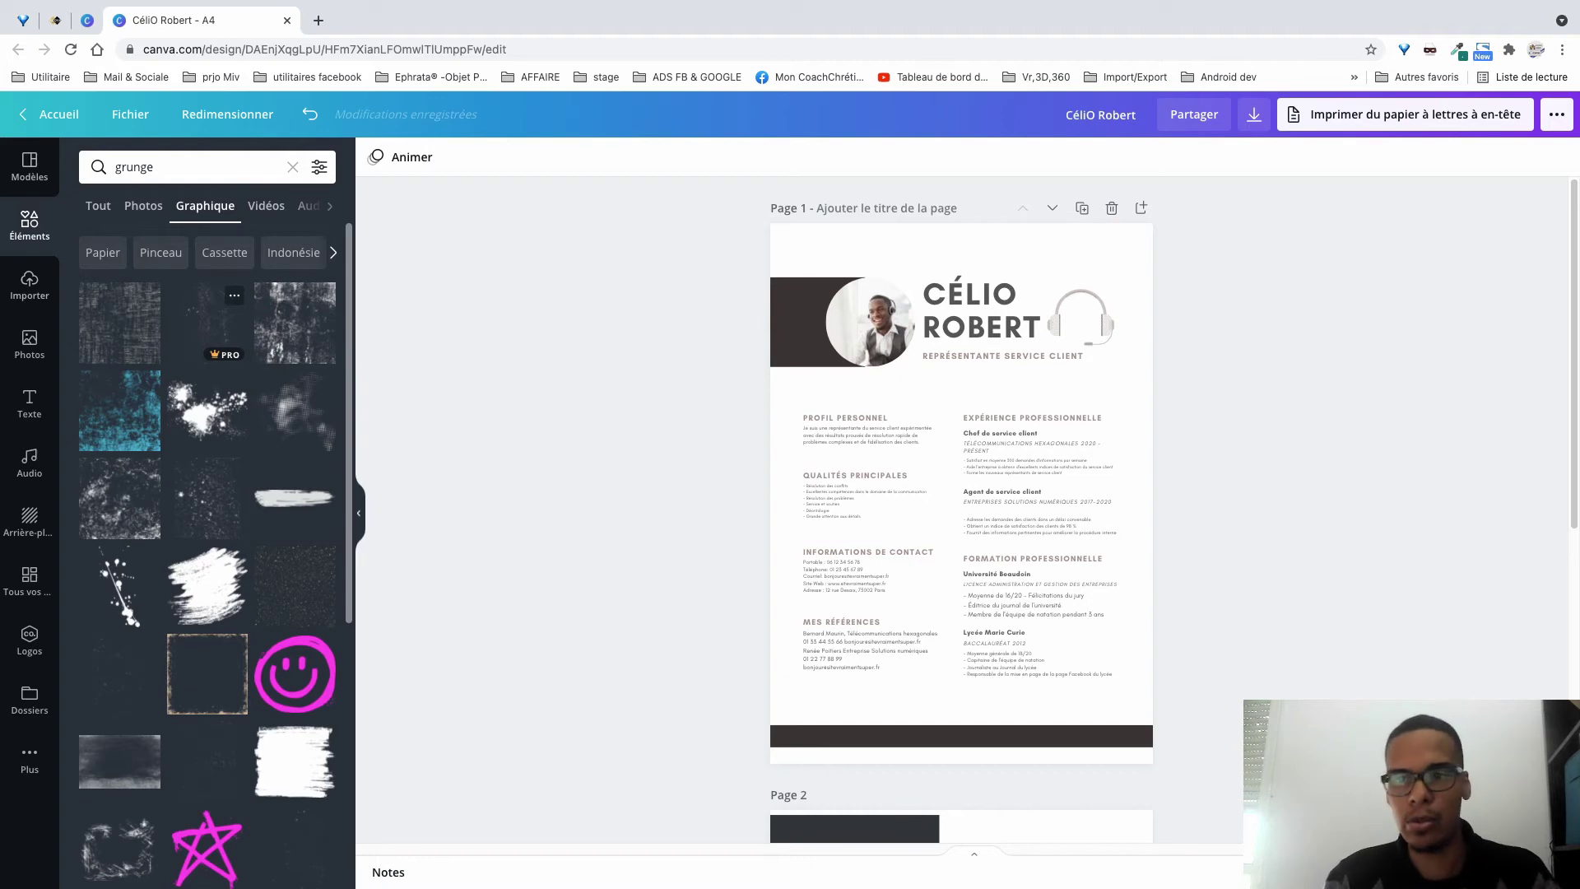
pyautogui.scroll(-6, 208, 494)
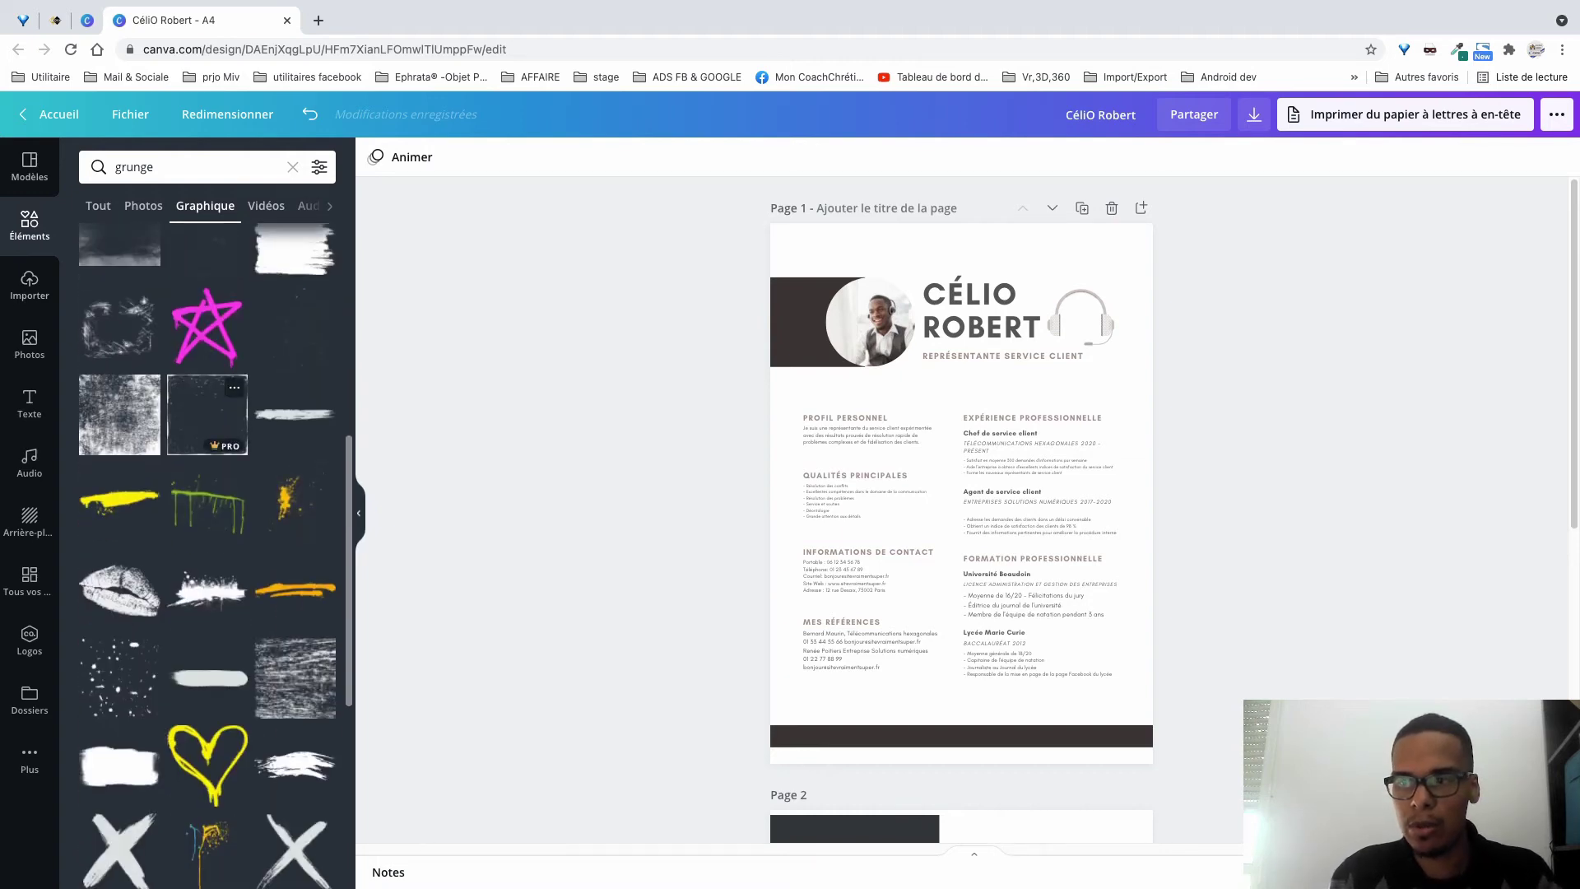
pyautogui.scroll(6, 247, 411)
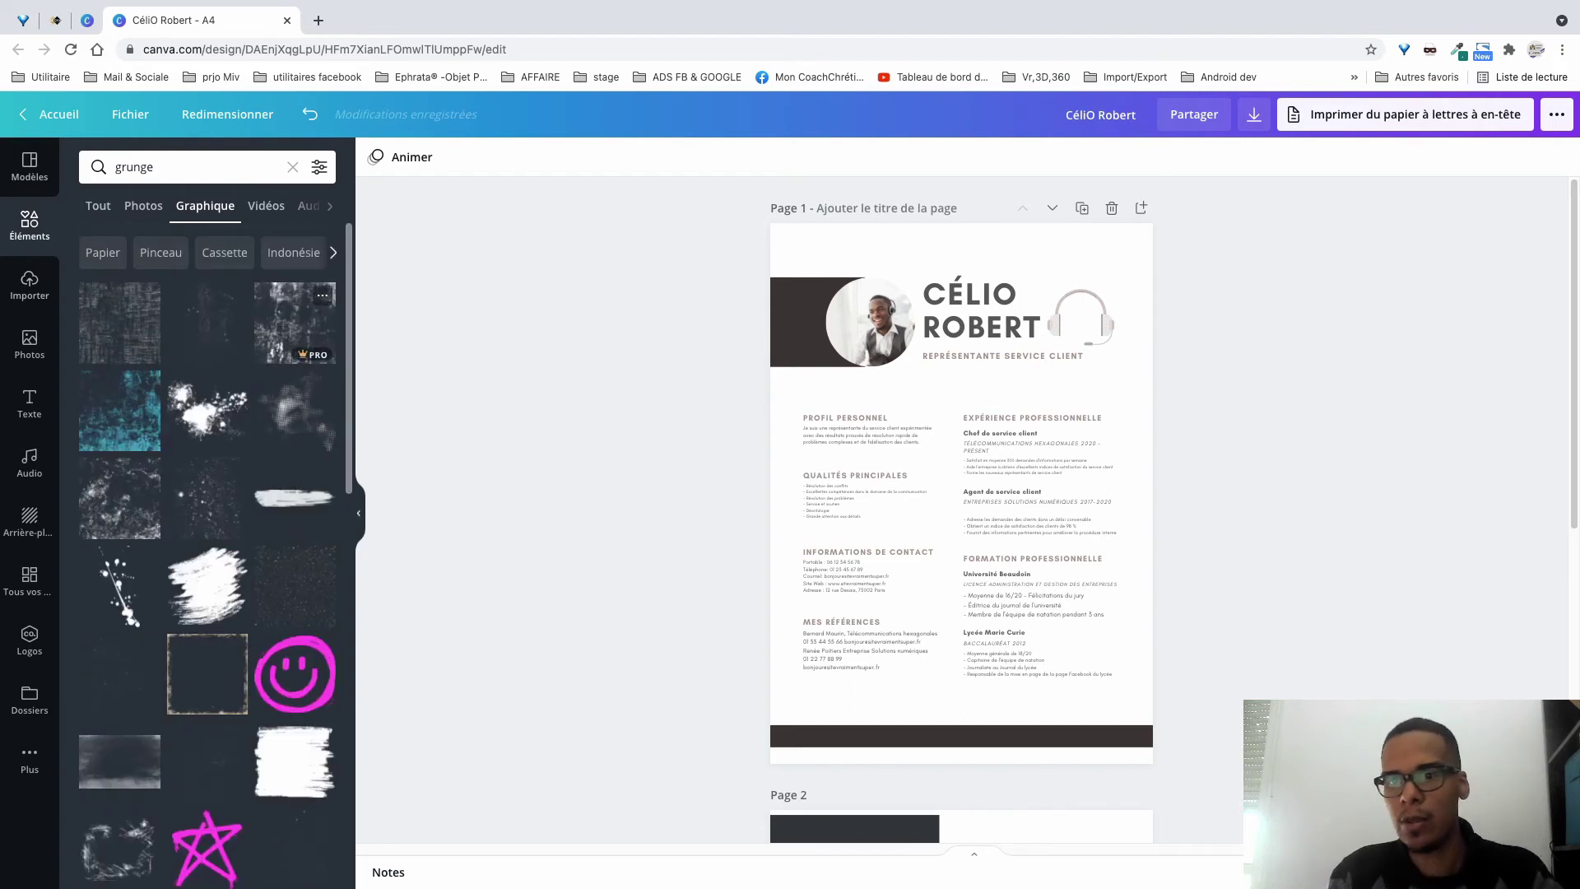
# Add the black cracked grunge texture to page 1, send it to the back and enlarge it to cover the whole page.
pyautogui.click(295, 323)
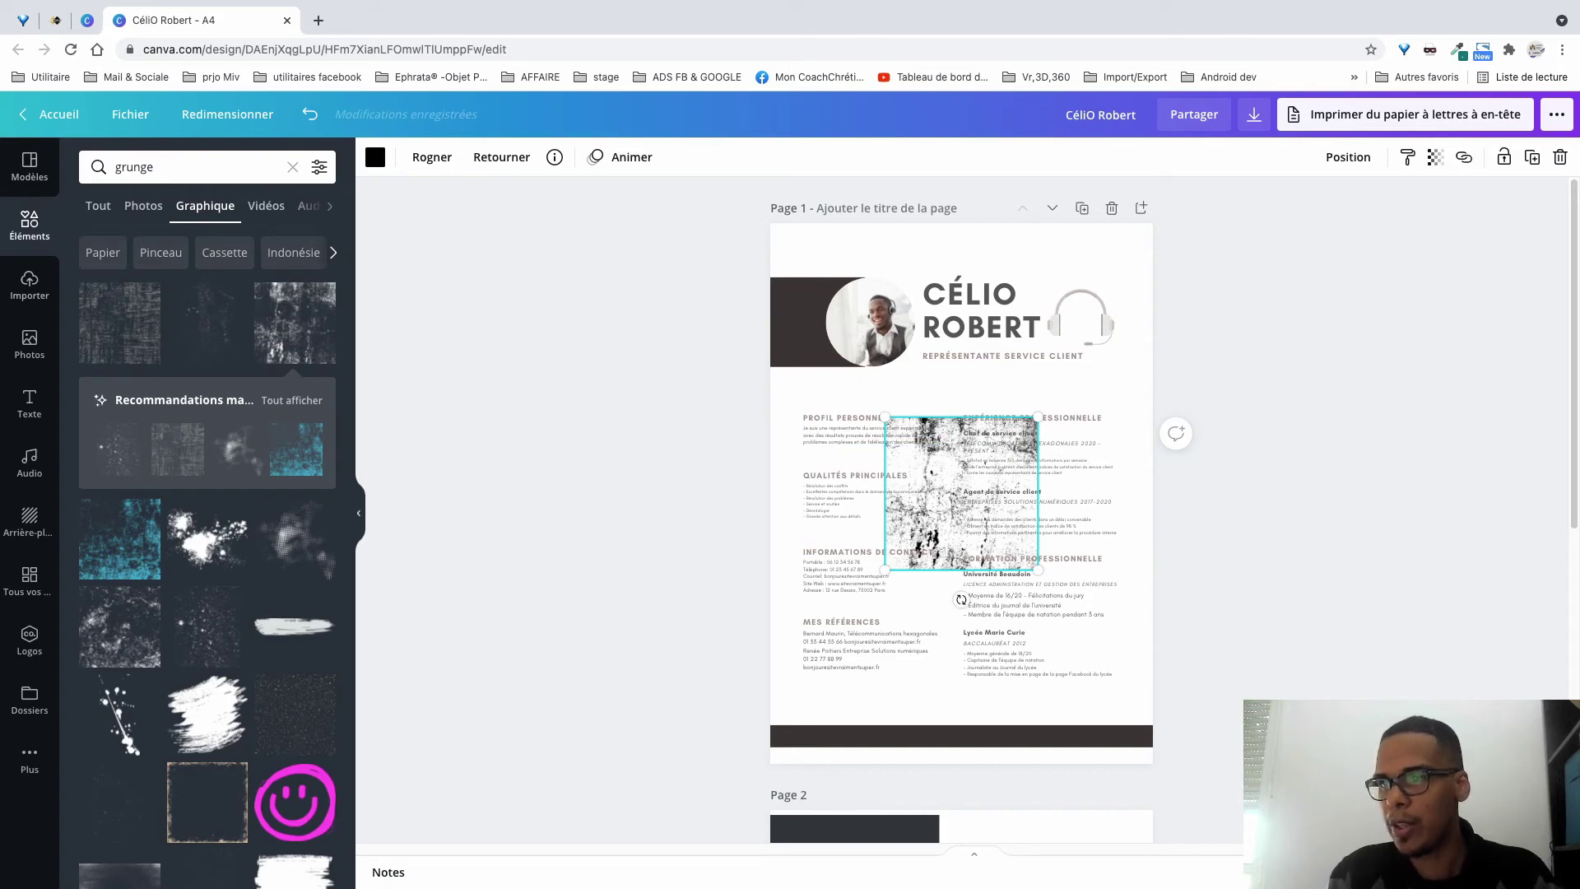
pyautogui.moveTo(885, 417); pyautogui.dragTo(691, 223)
pyautogui.rightClick(930, 259)
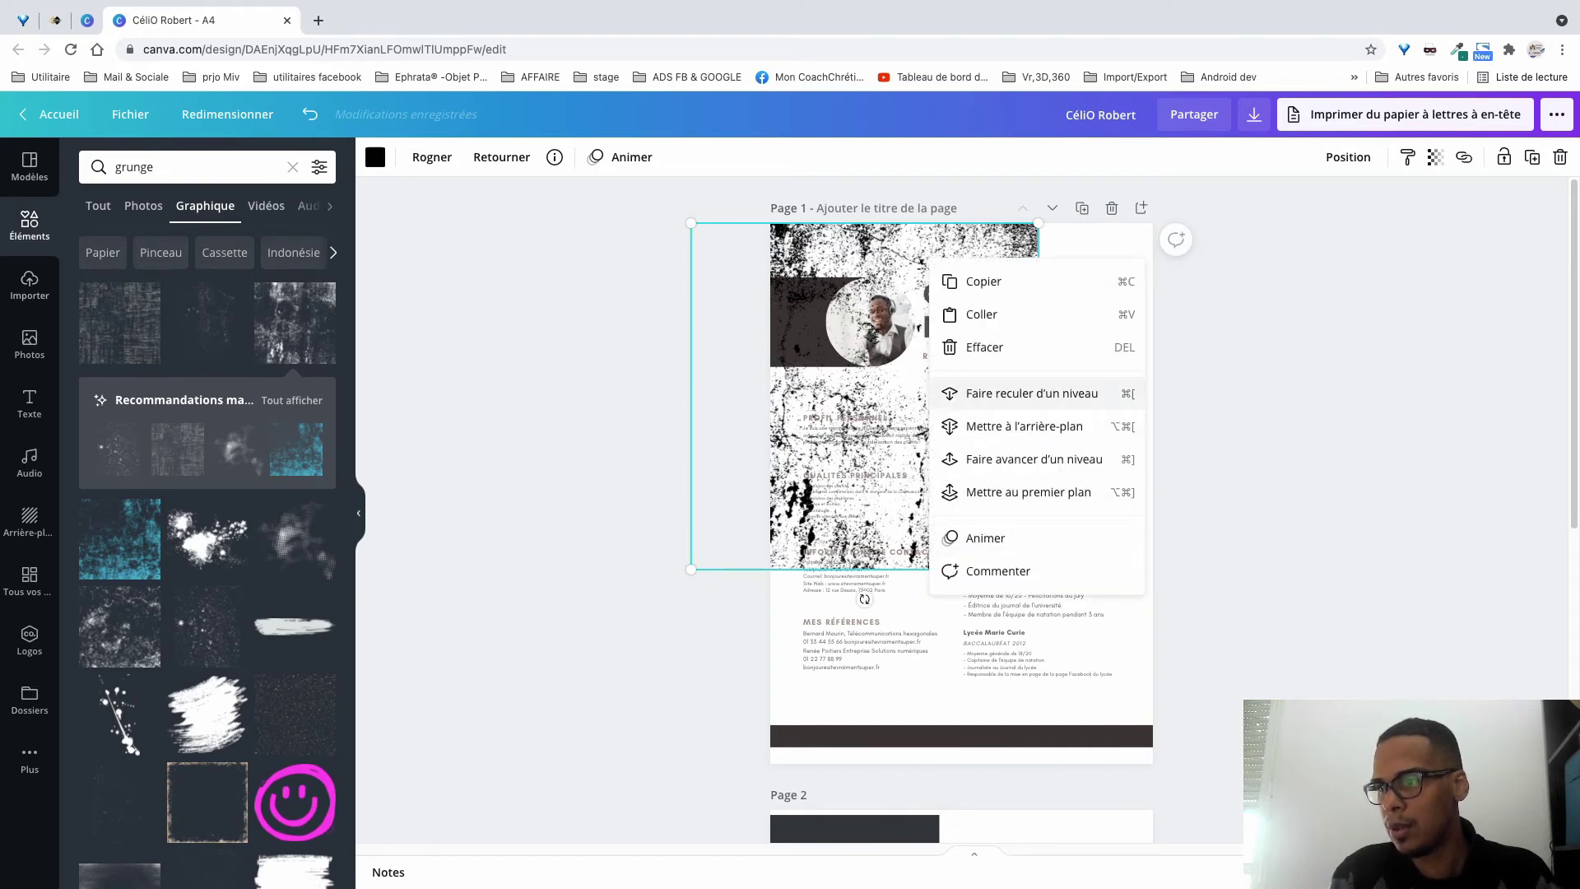
pyautogui.click(1025, 426)
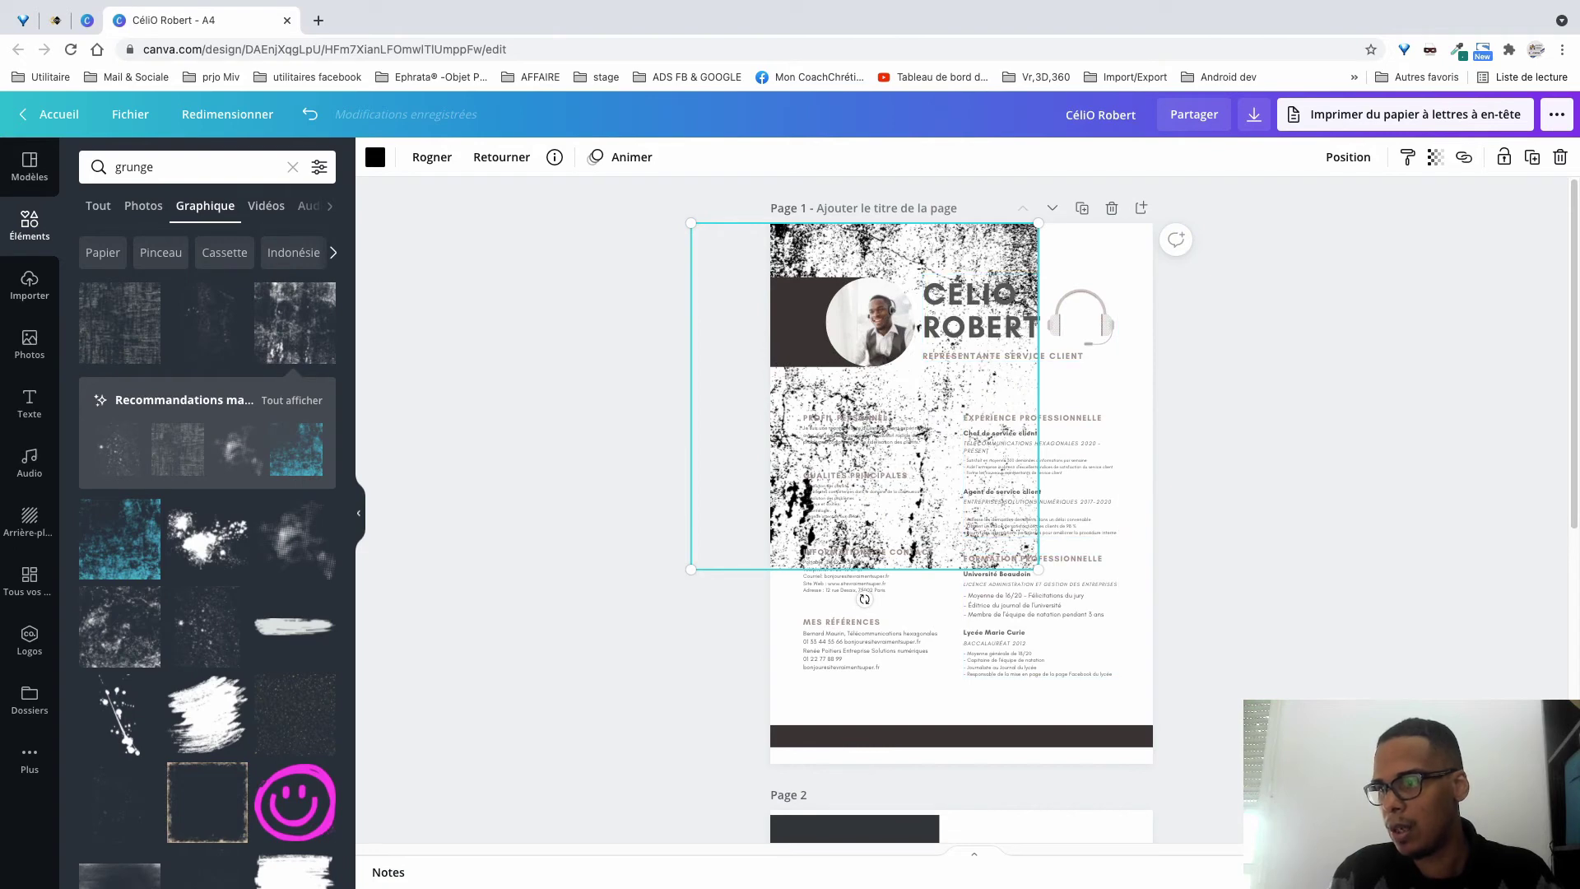
pyautogui.moveTo(1039, 570); pyautogui.dragTo(1232, 764)
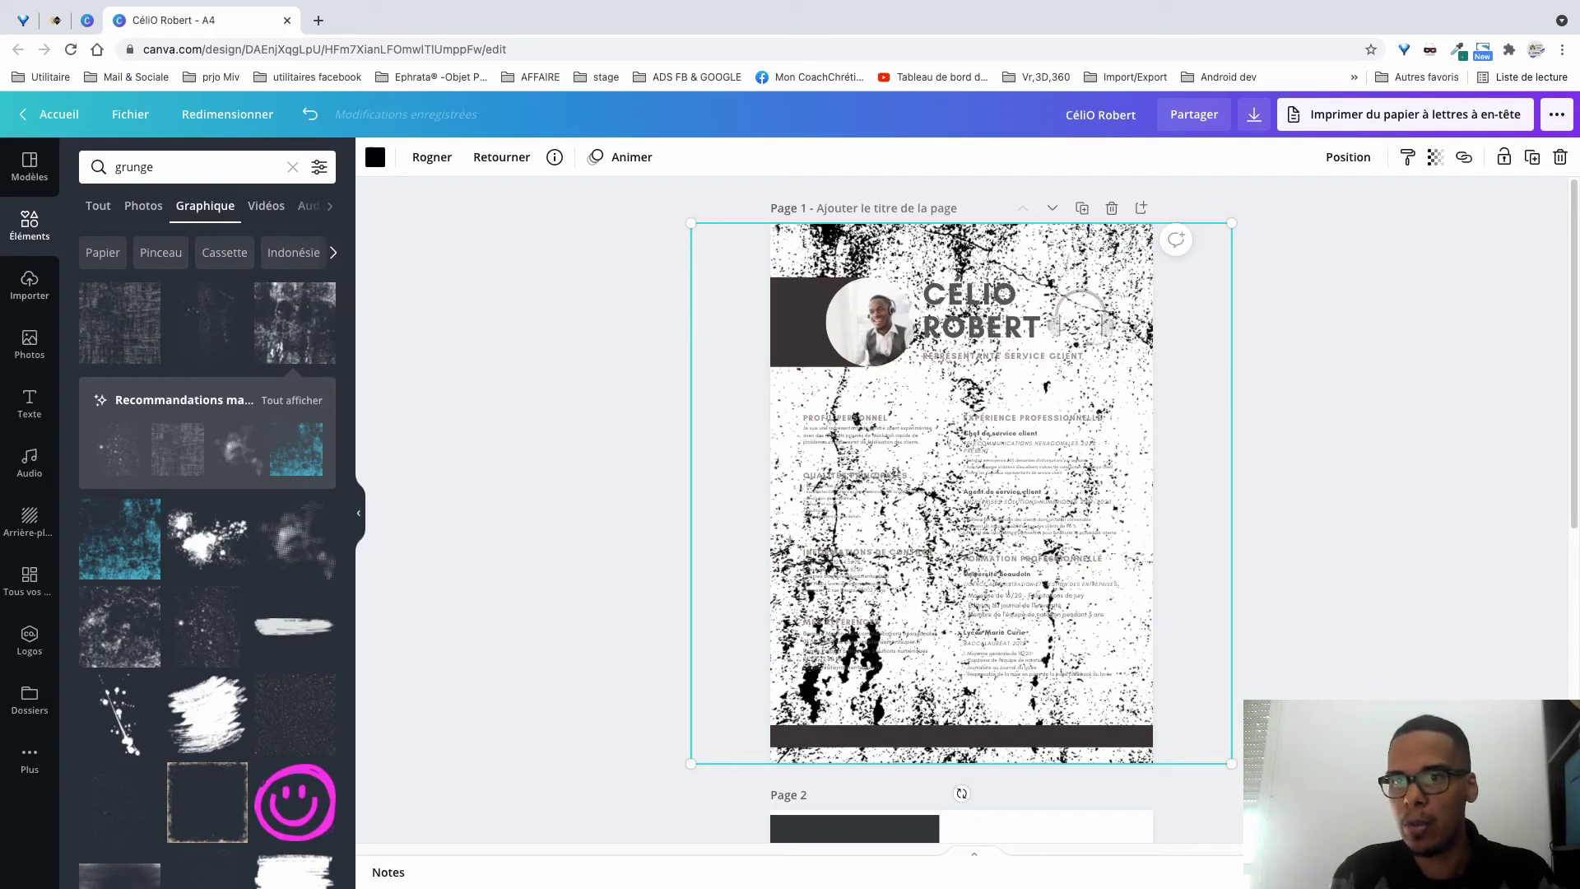
# Recolour the grunge texture with the lightest grey-white photo colour.
pyautogui.click(376, 158)
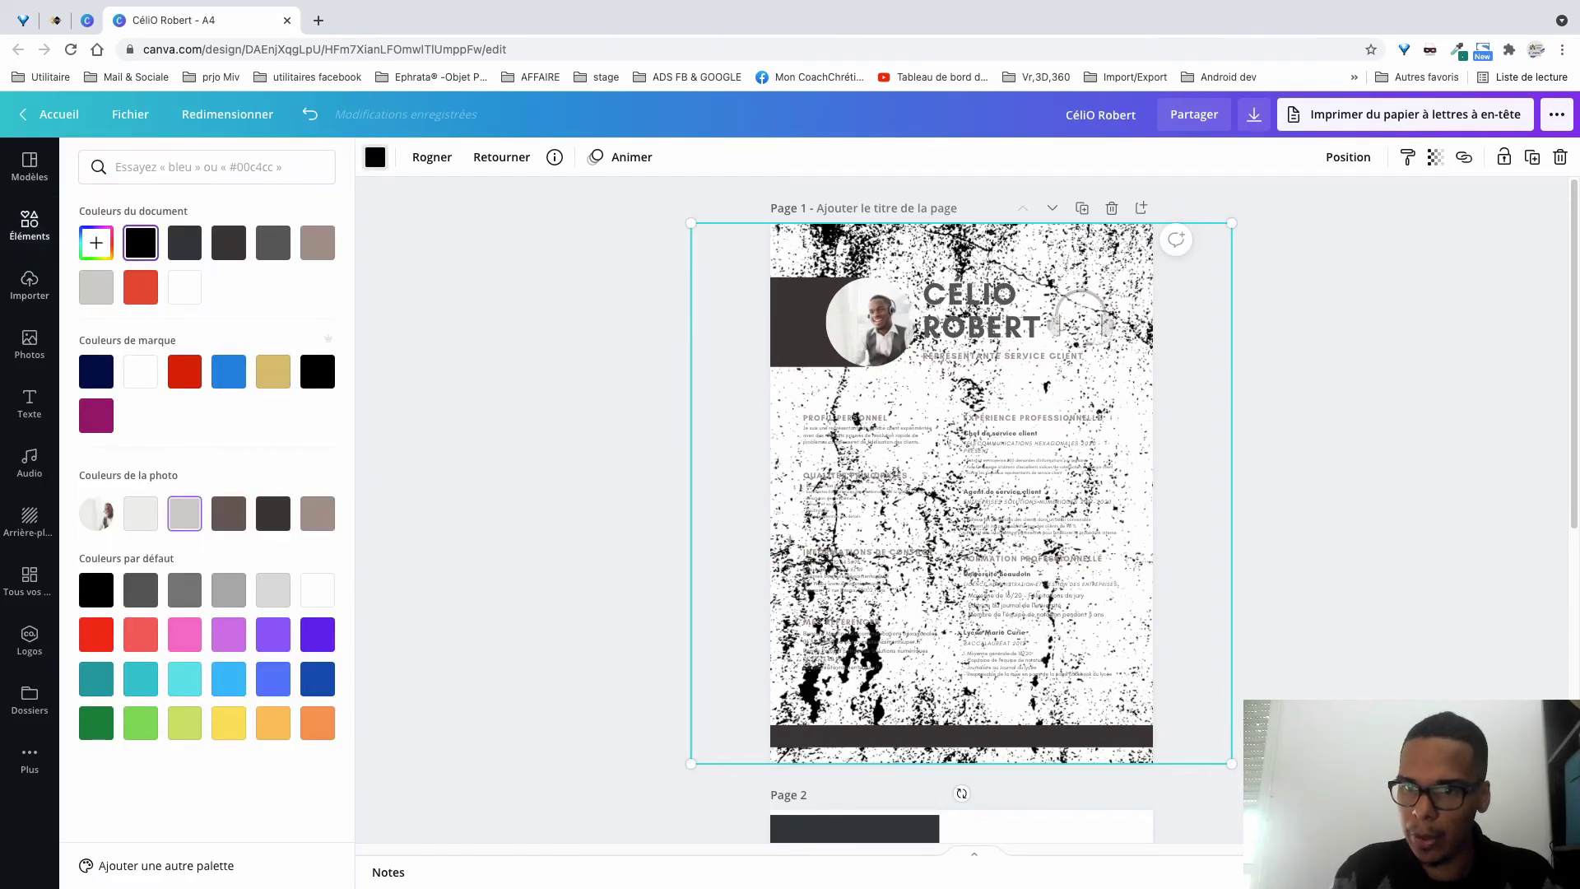
pyautogui.click(140, 513)
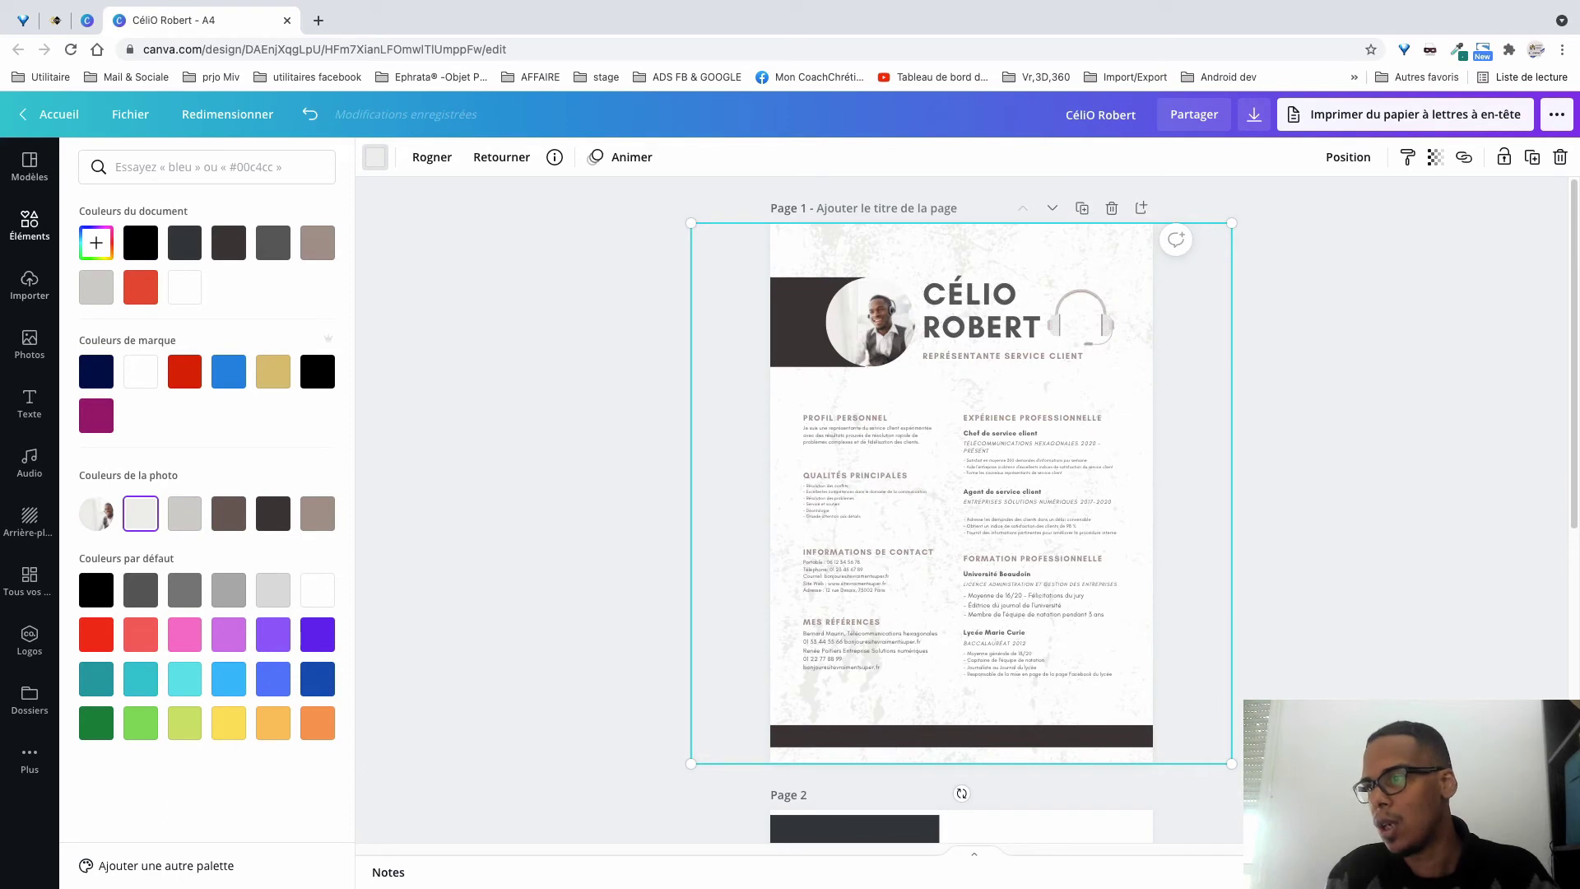
pyautogui.click(30, 225)
# Set the grunge texture's transparency to 49 and check the legibility of the CV text up close.
pyautogui.click(1435, 157)
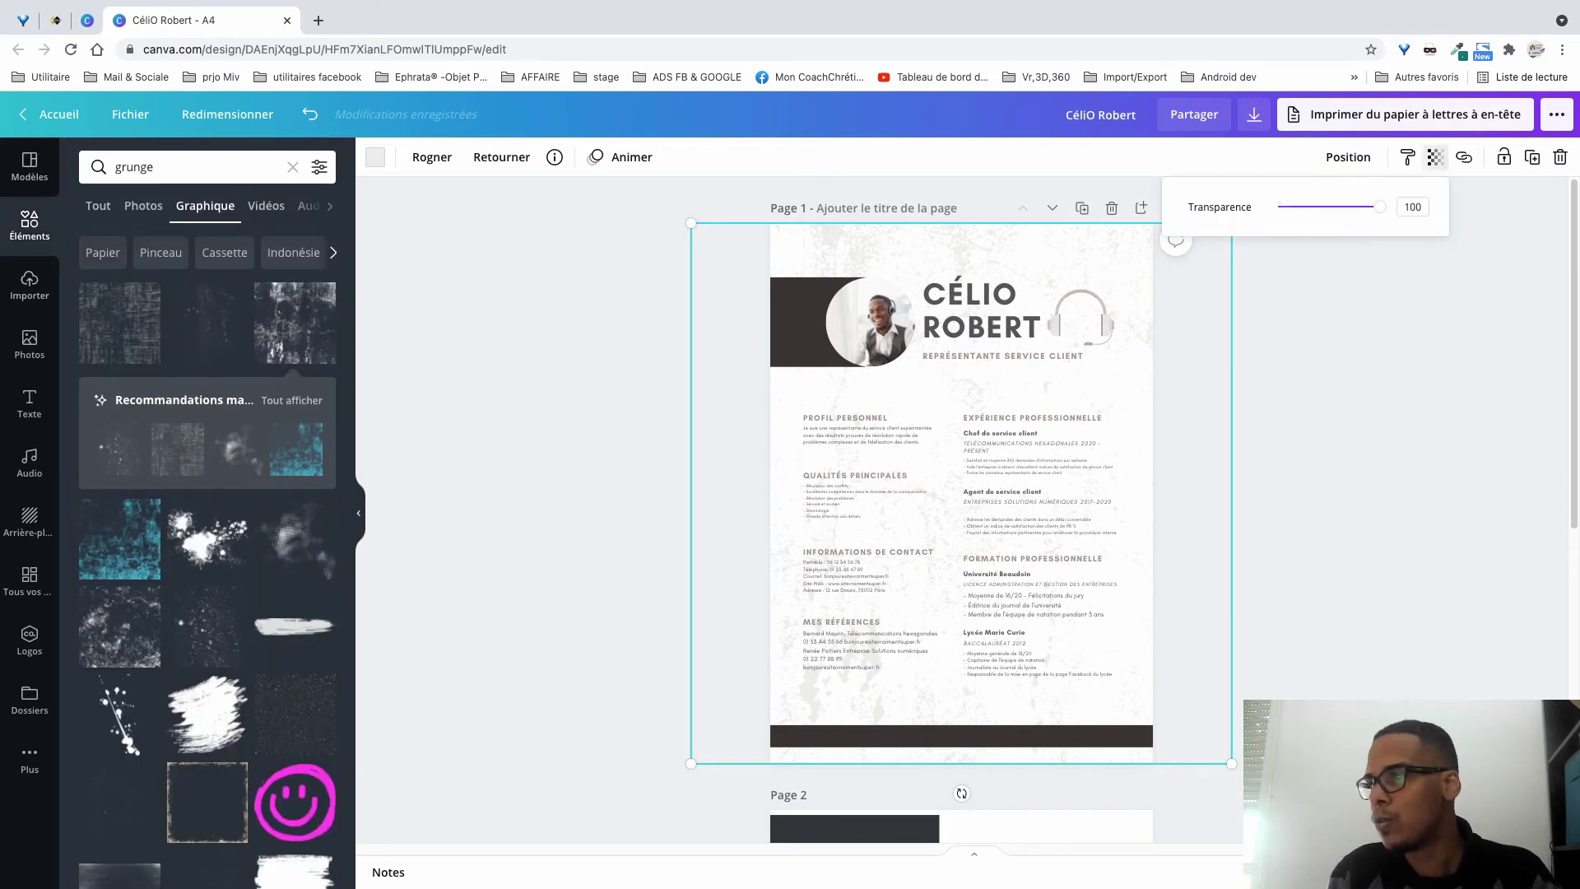
pyautogui.moveTo(1380, 206); pyautogui.dragTo(1329, 206)
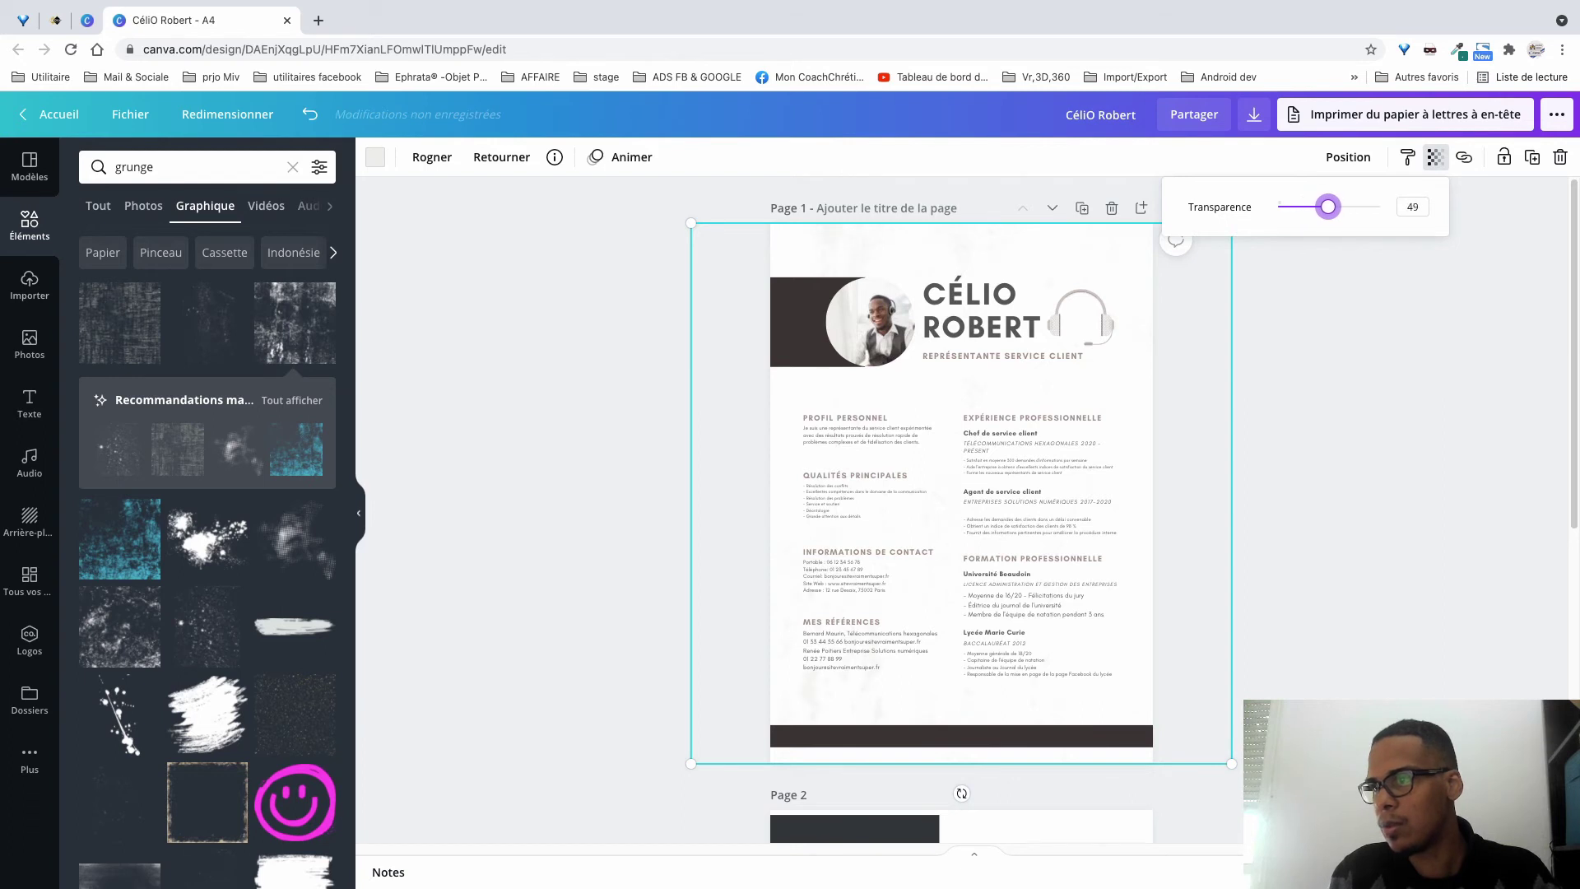
pyautogui.click(1369, 399)
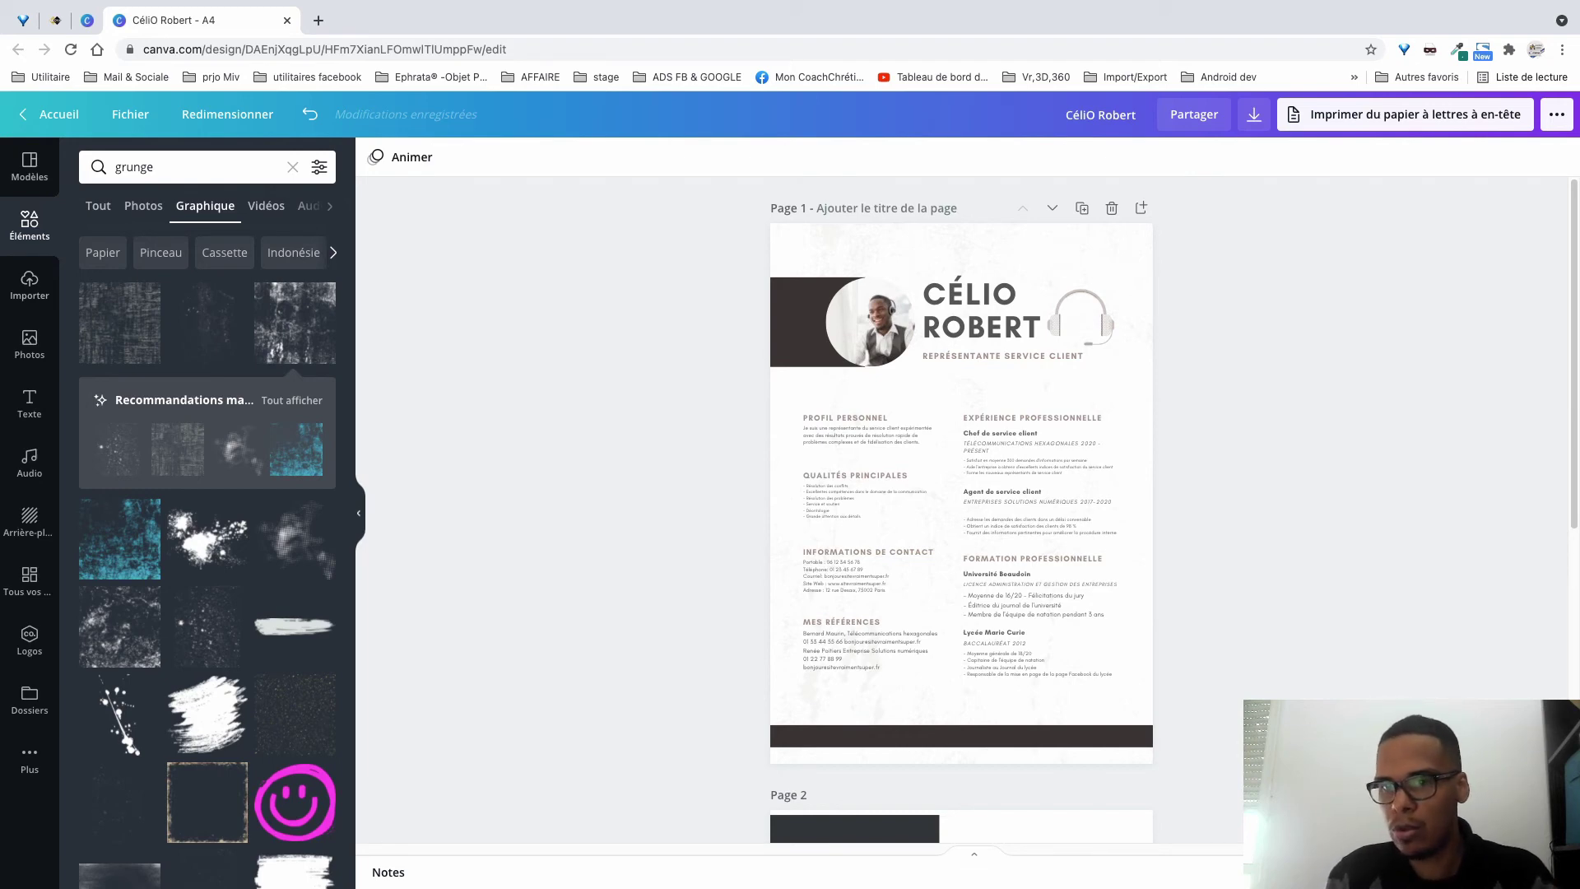
pyautogui.click(359, 513)
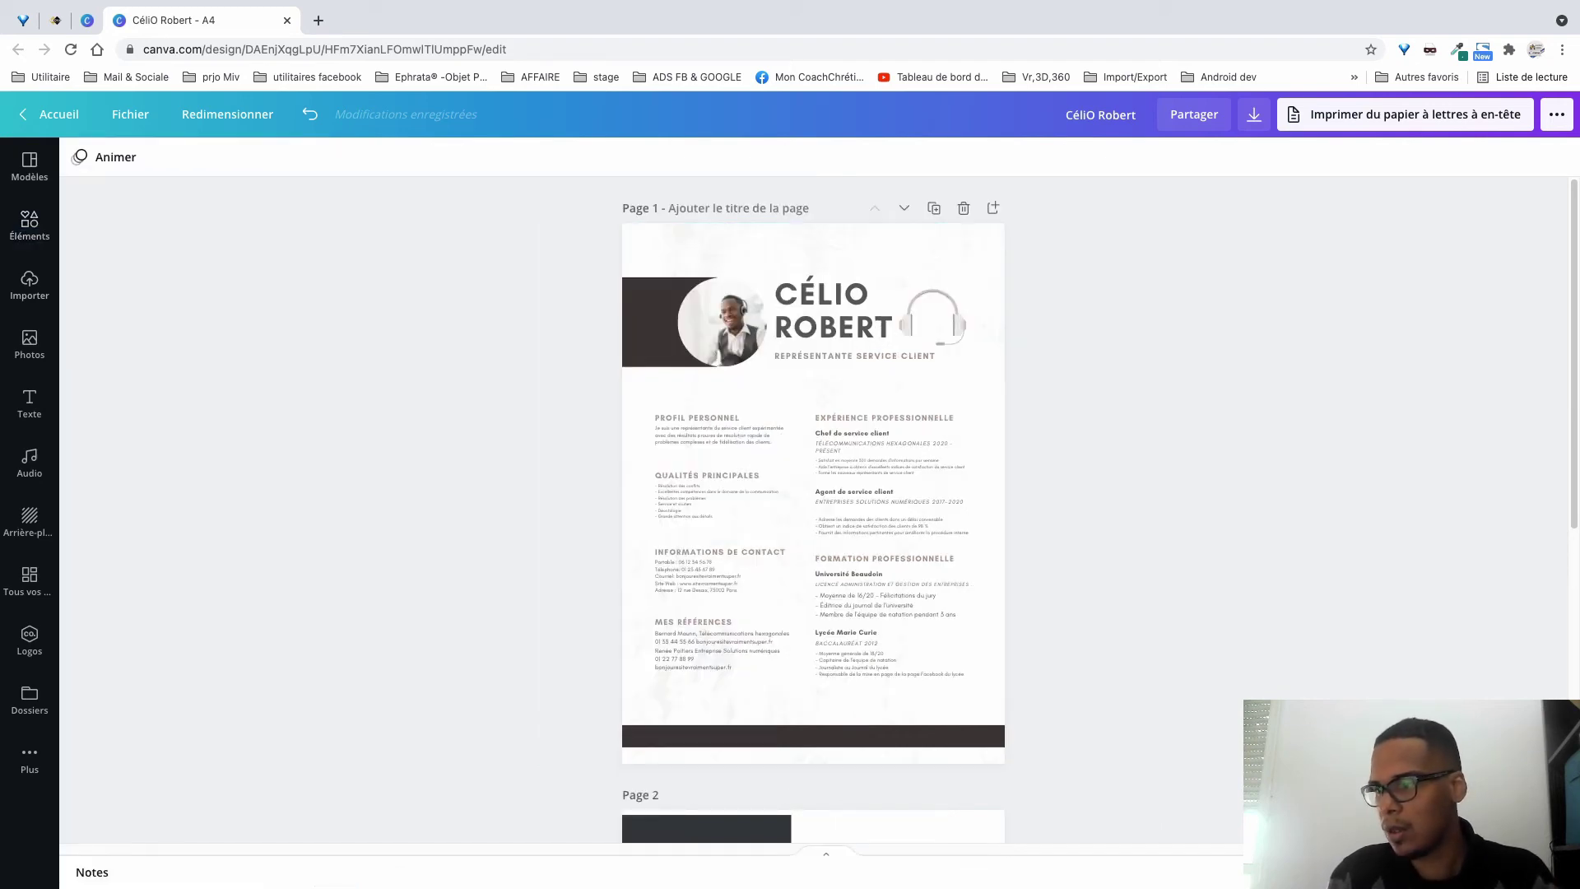
pyautogui.scroll(5, 814, 510)
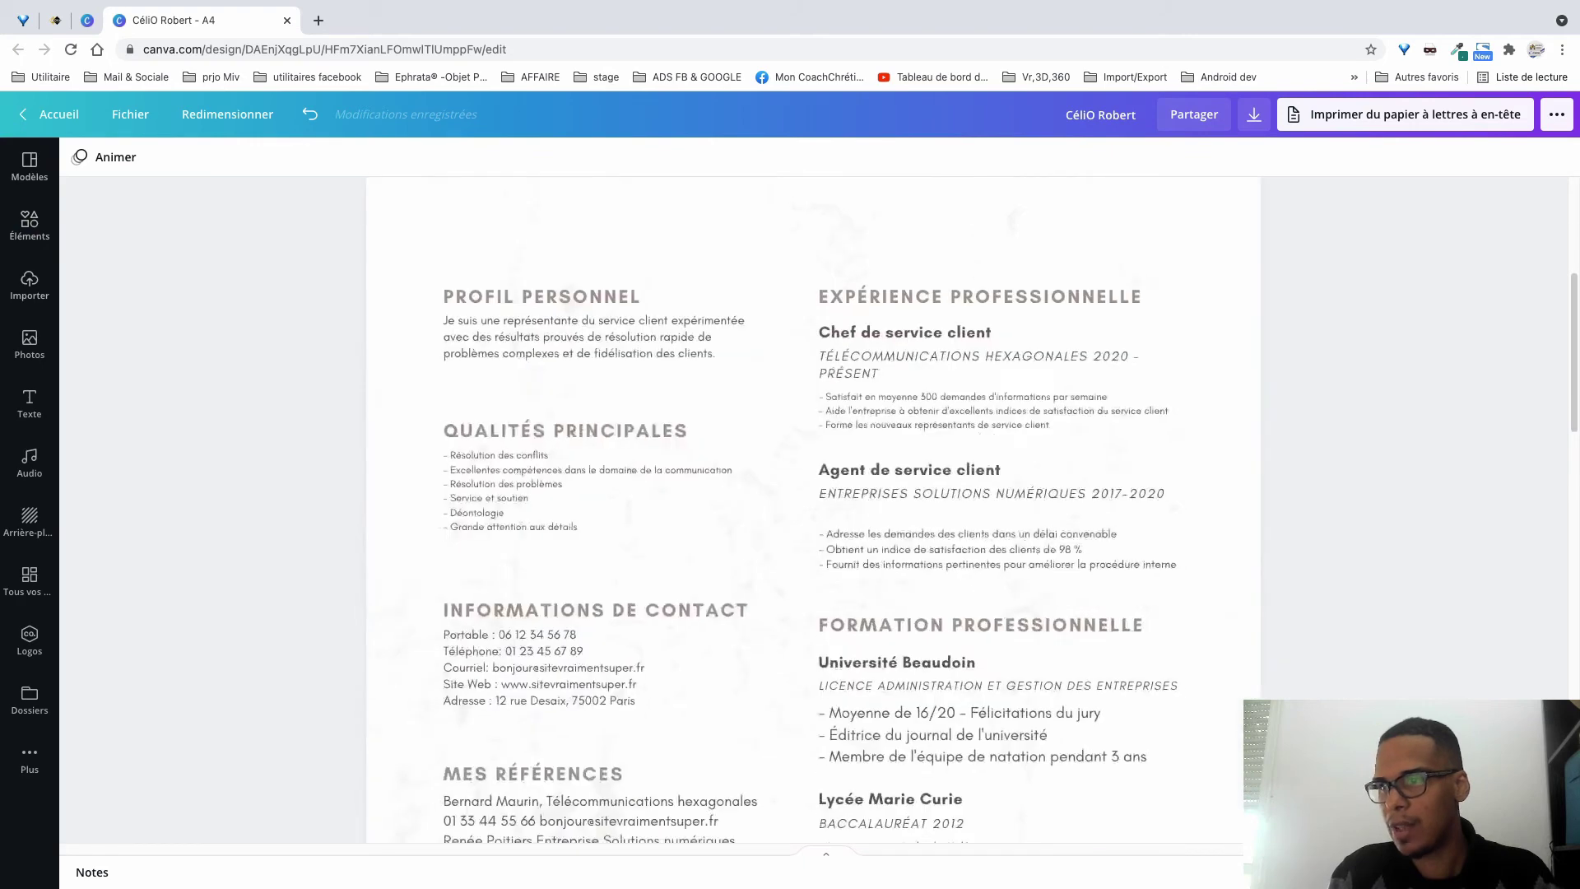
pyautogui.scroll(-5, 813, 510)
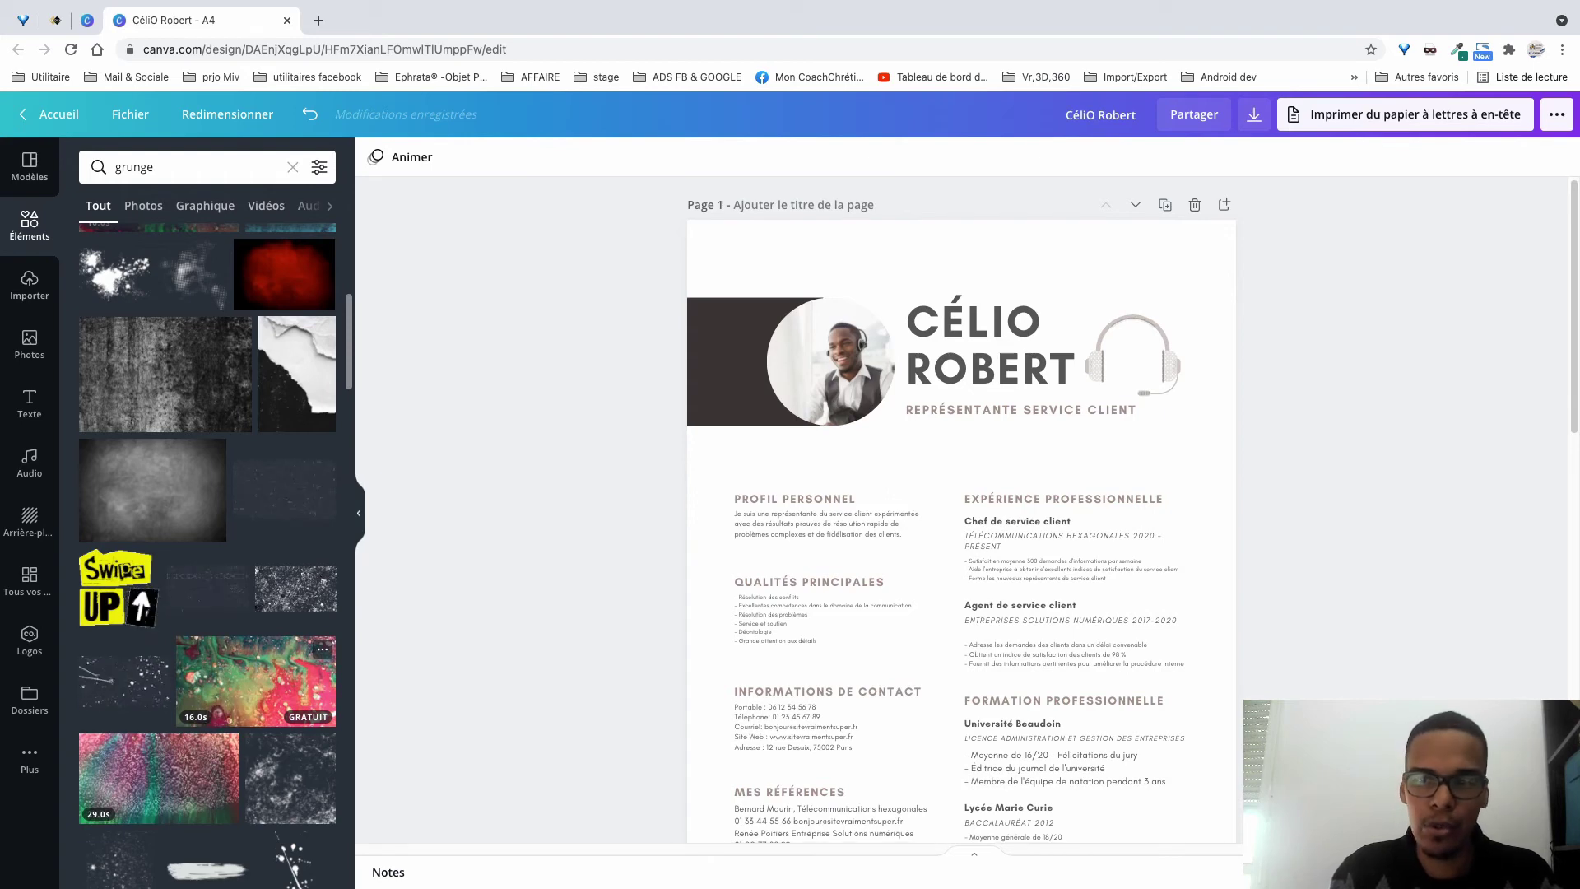
# Add the cream paper image from the grunge results to page 1 and set it as the page background.
pyautogui.scroll(-6, 289, 510)
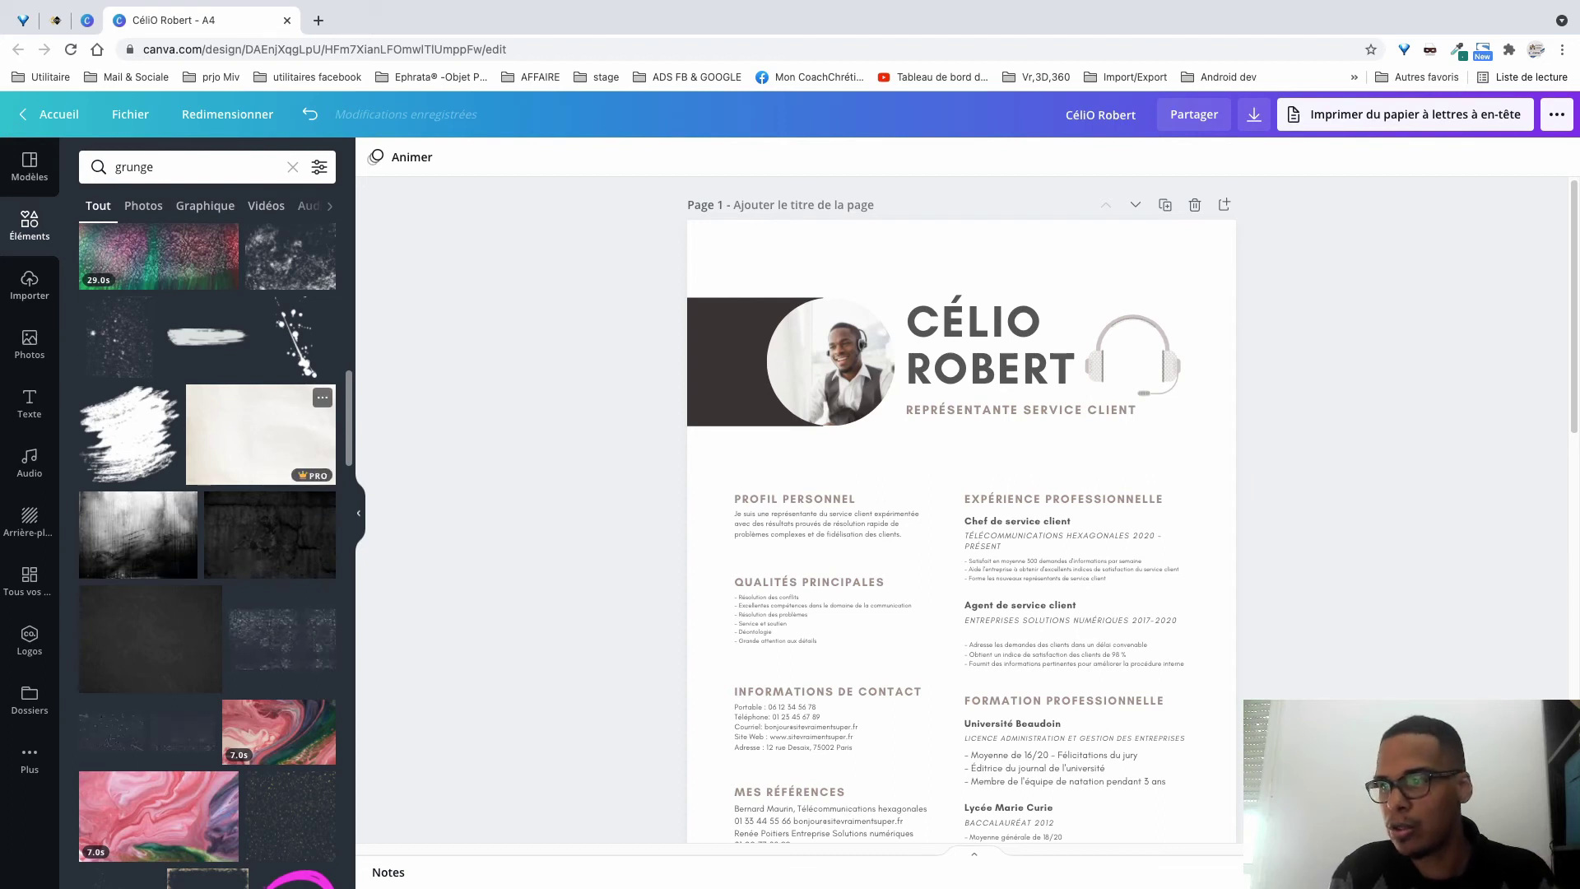
pyautogui.click(260, 434)
pyautogui.rightClick(938, 477)
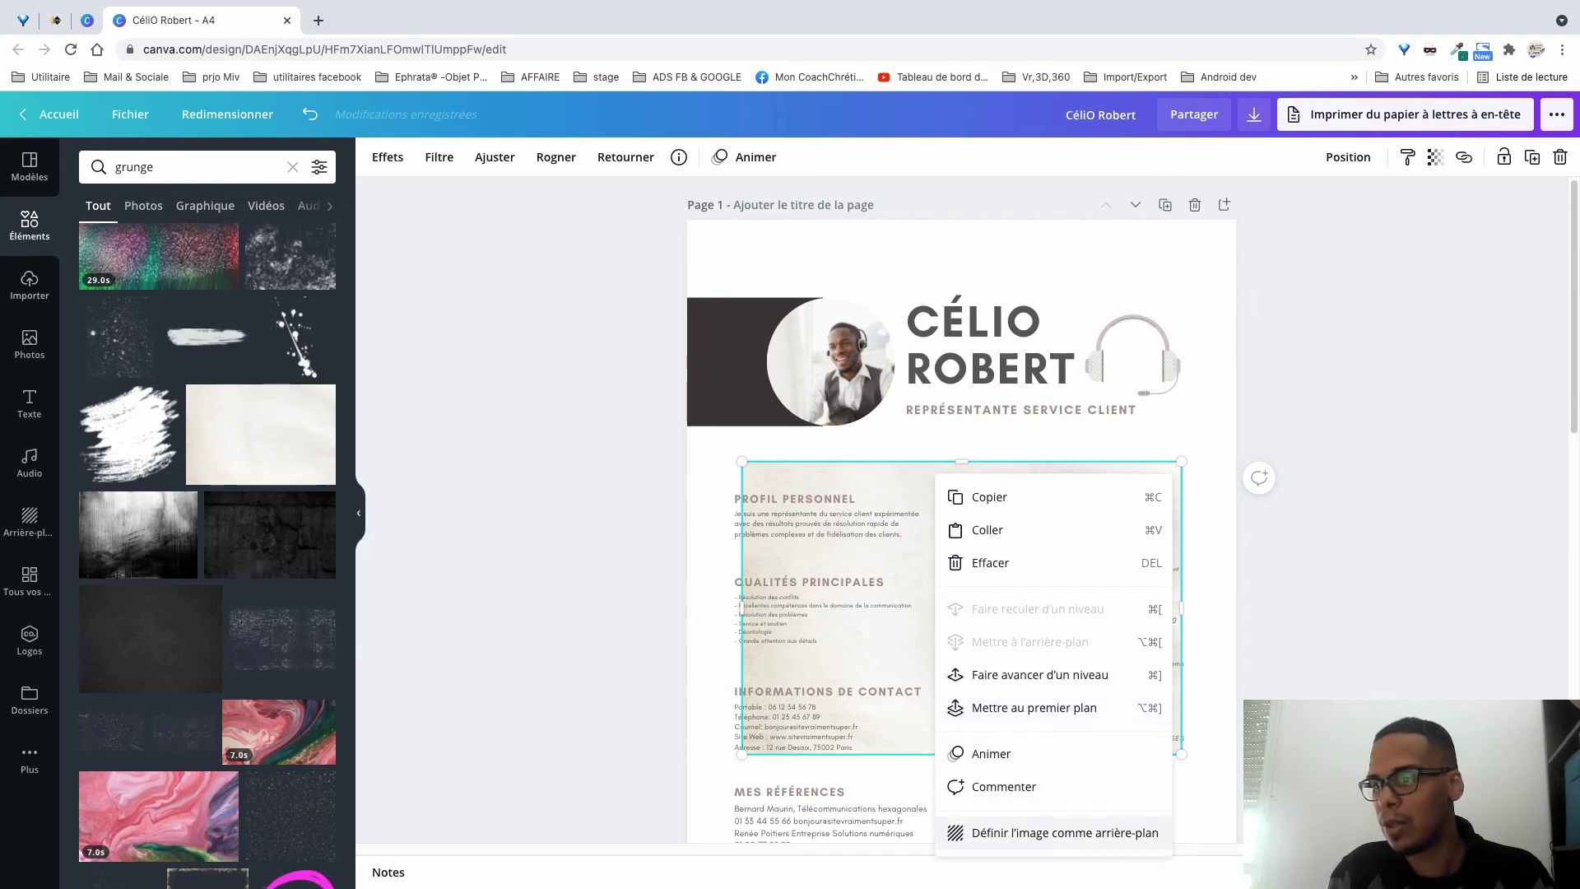
pyautogui.click(1061, 832)
pyautogui.scroll(-3, 961, 576)
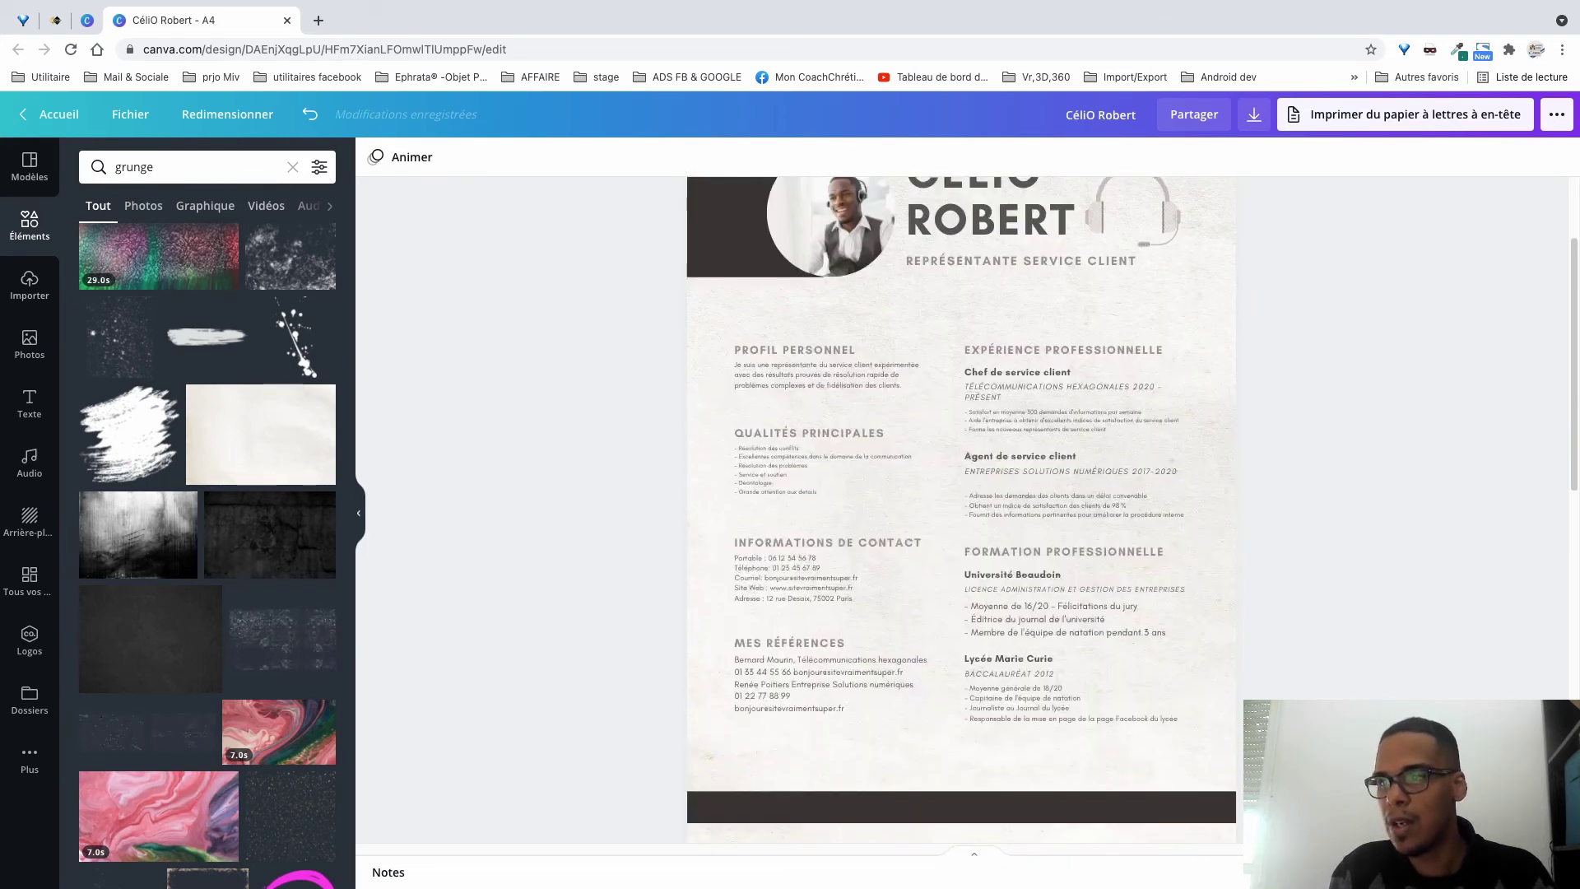
# Set the cream paper background's transparency to 50.
pyautogui.scroll(1, 961, 509)
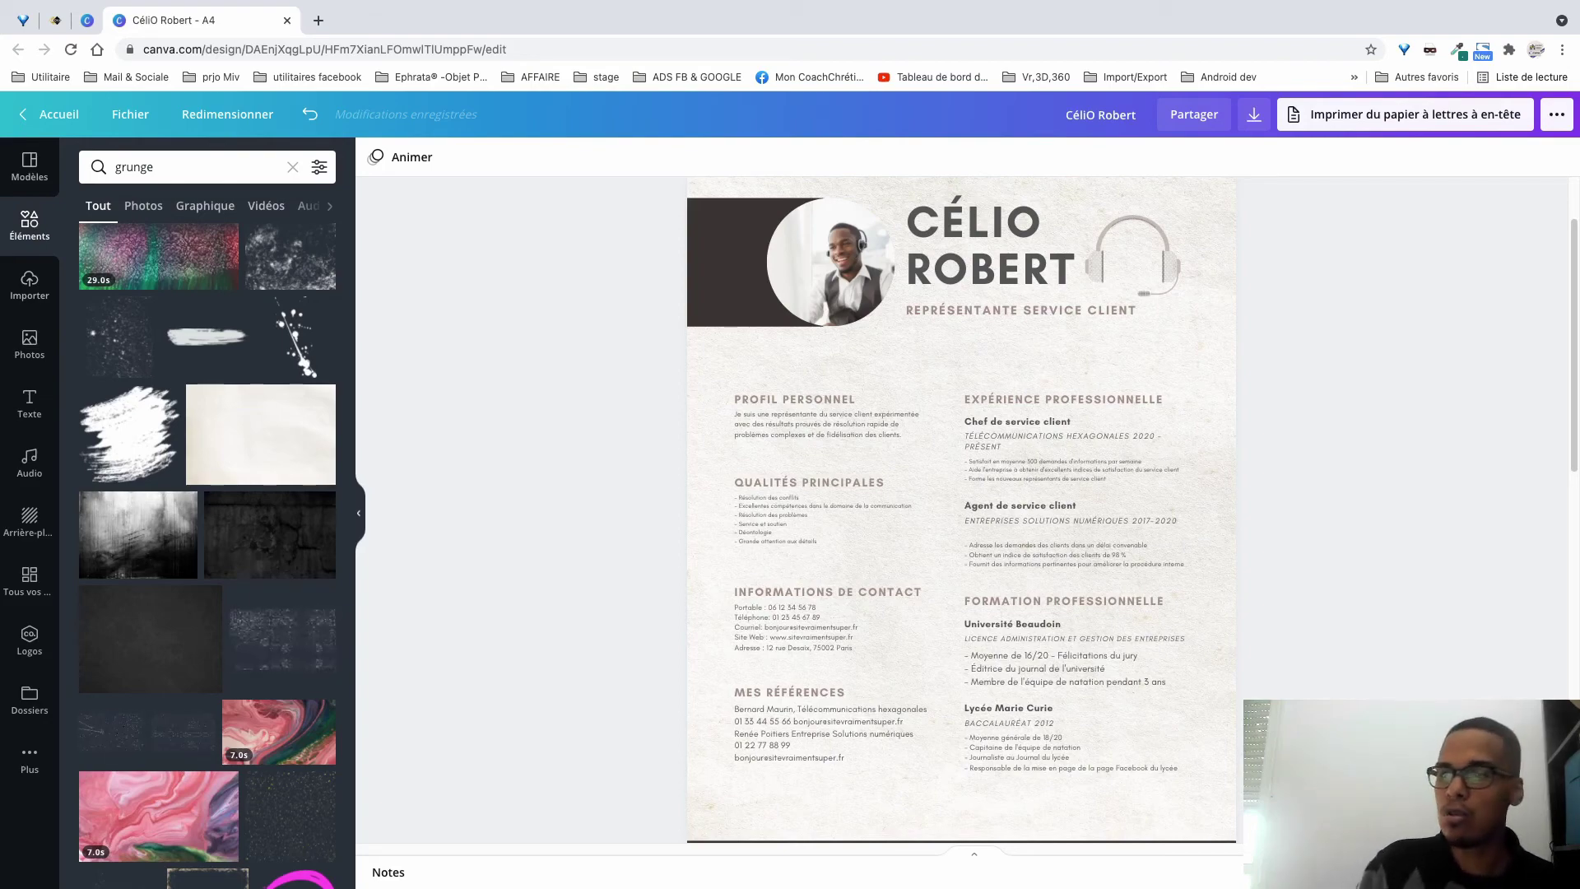
pyautogui.scroll(2, 961, 460)
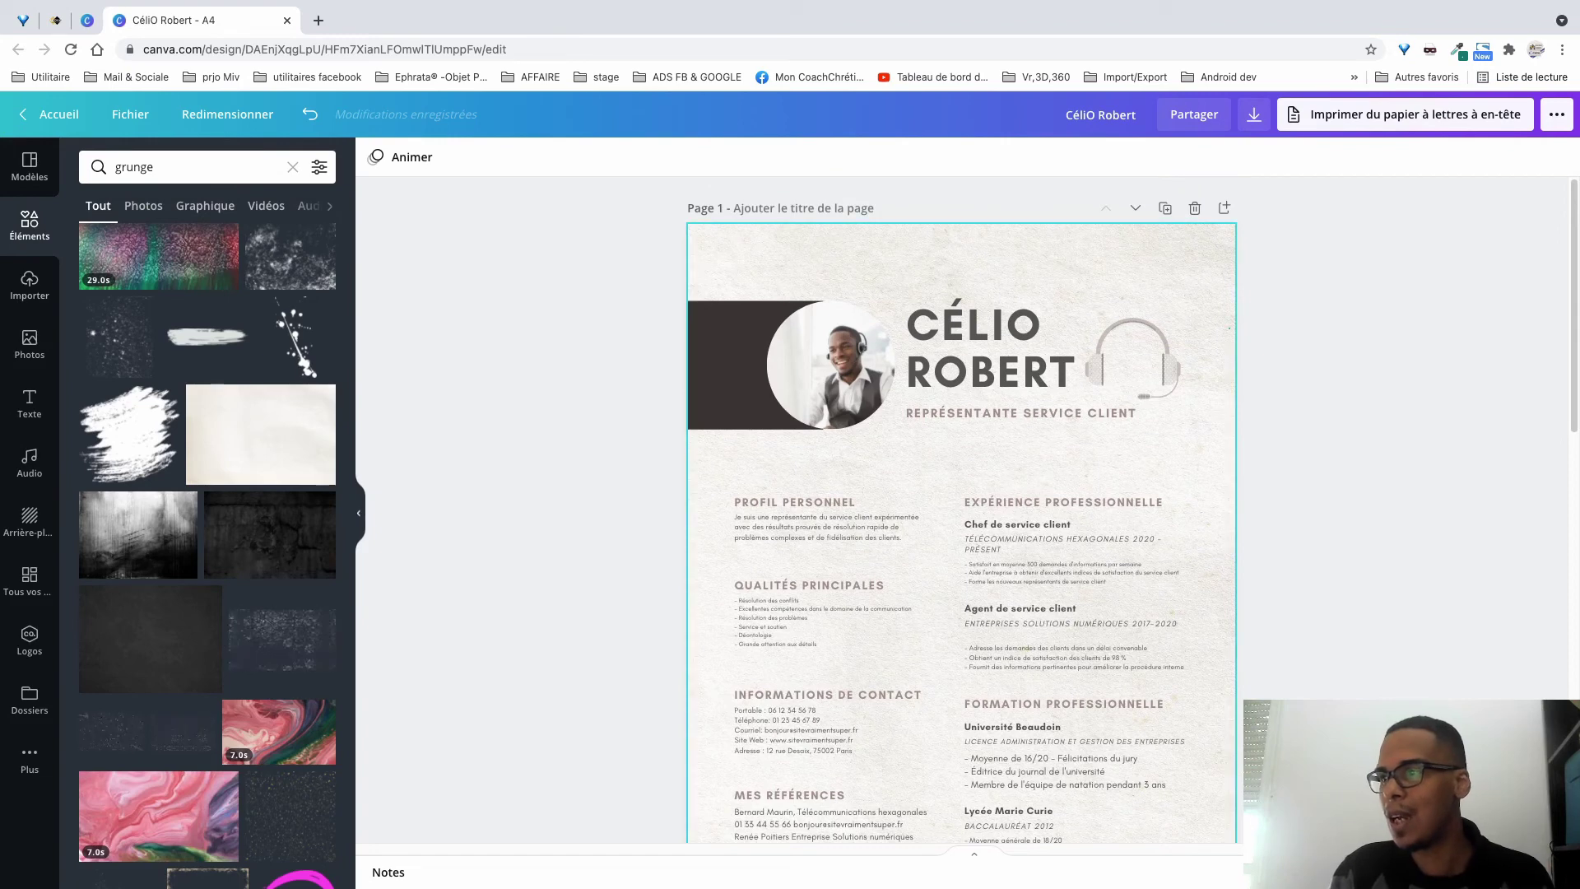
pyautogui.click(961, 461)
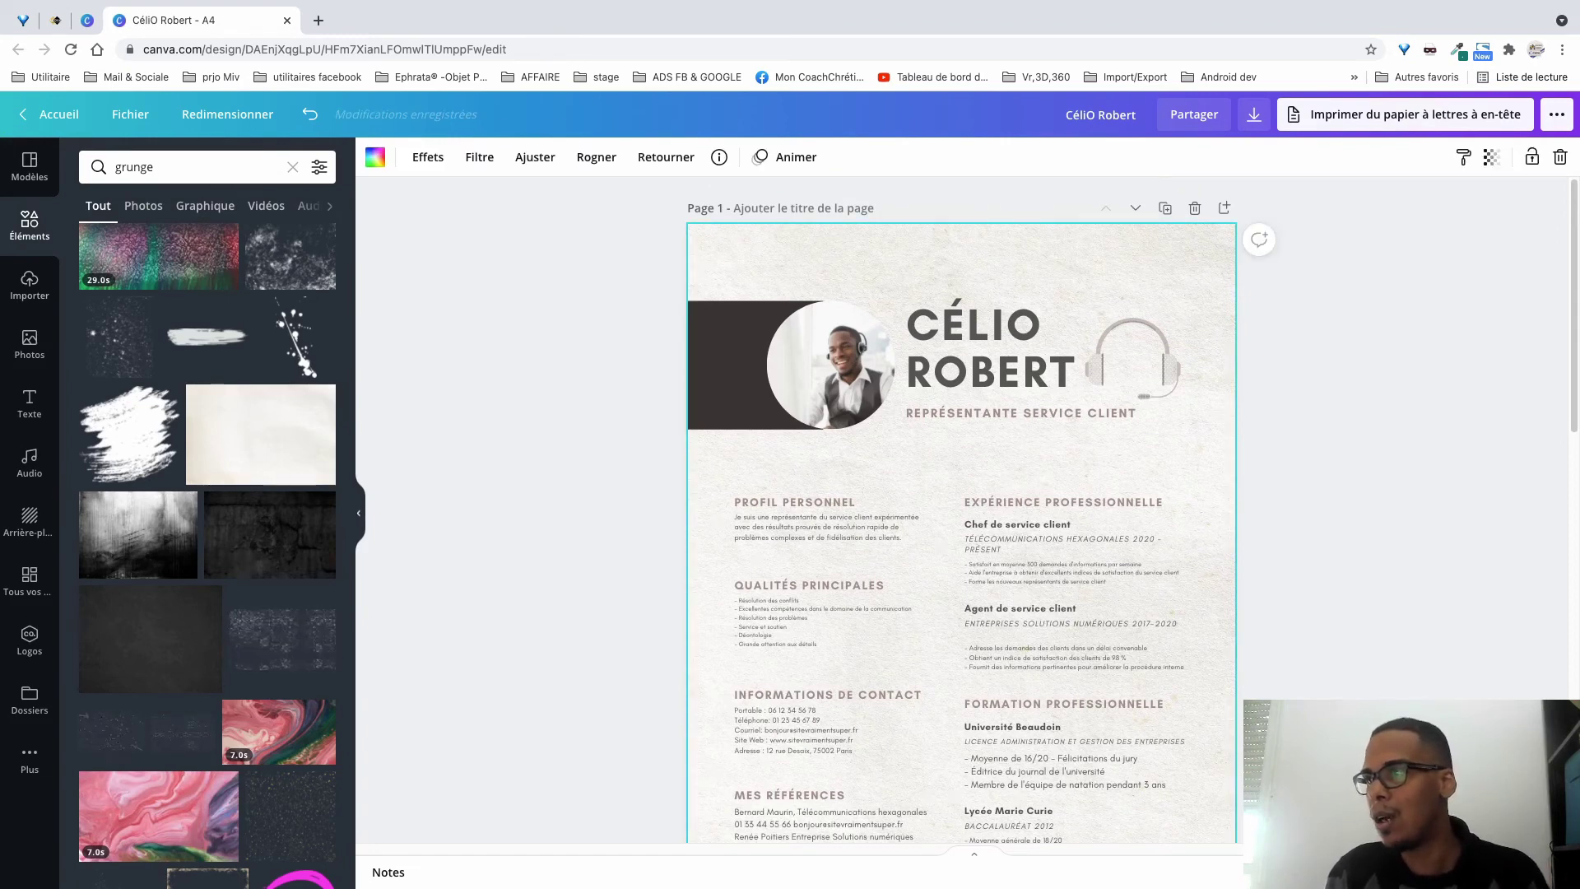
pyautogui.click(1492, 157)
pyautogui.moveTo(1435, 207); pyautogui.dragTo(1385, 206)
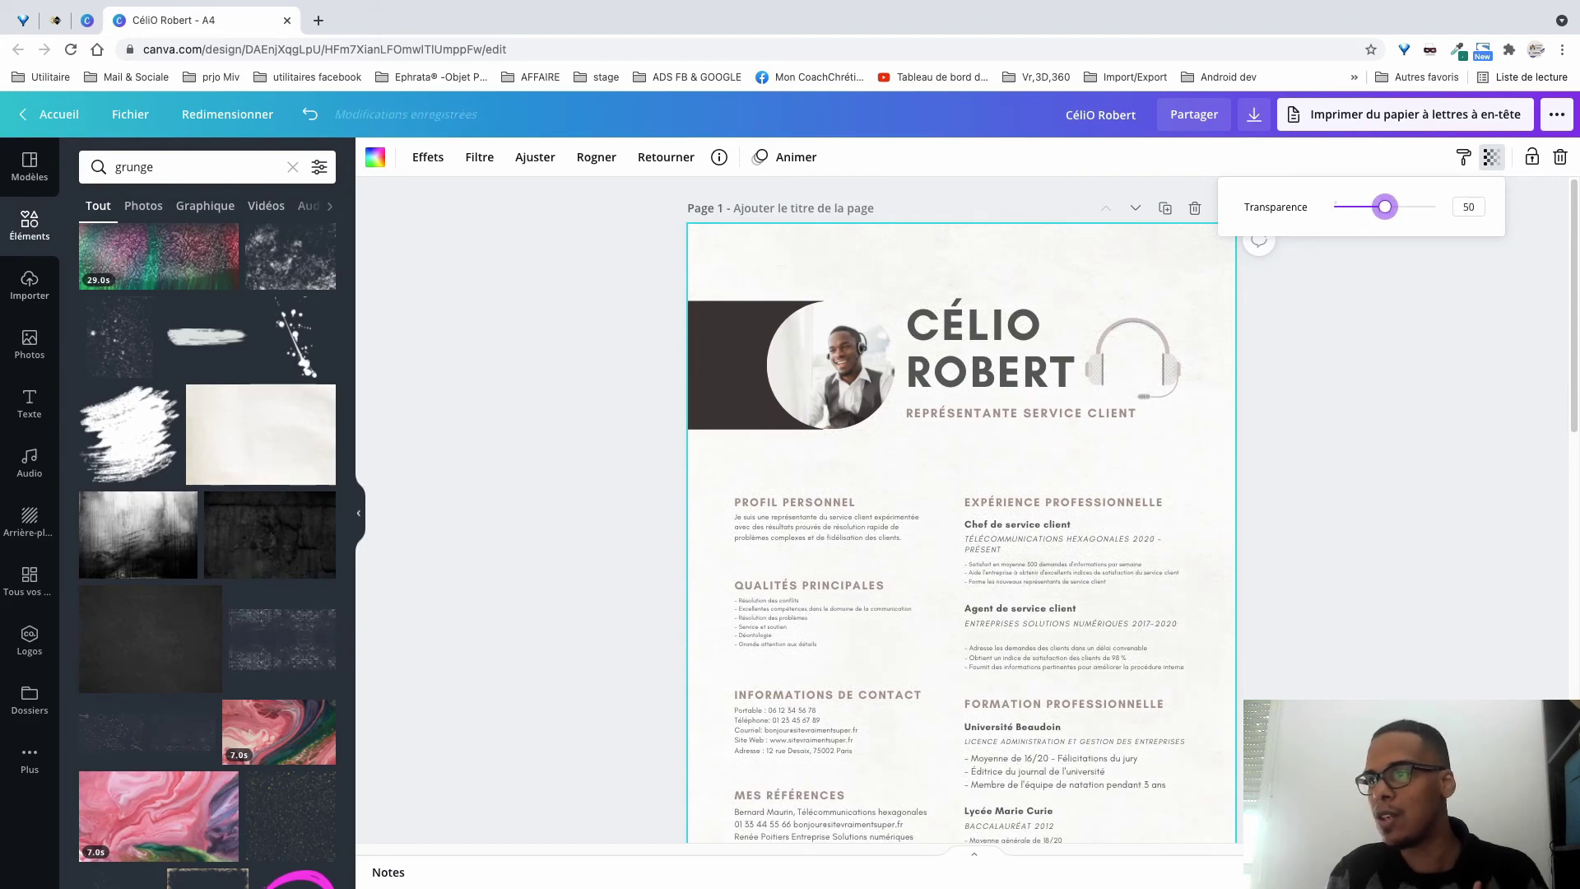
pyautogui.press('Escape')
# Set the Profil personnel paragraph to font size 11,3 with a line spacing of 1,09.
pyautogui.scroll(-2, 962, 510)
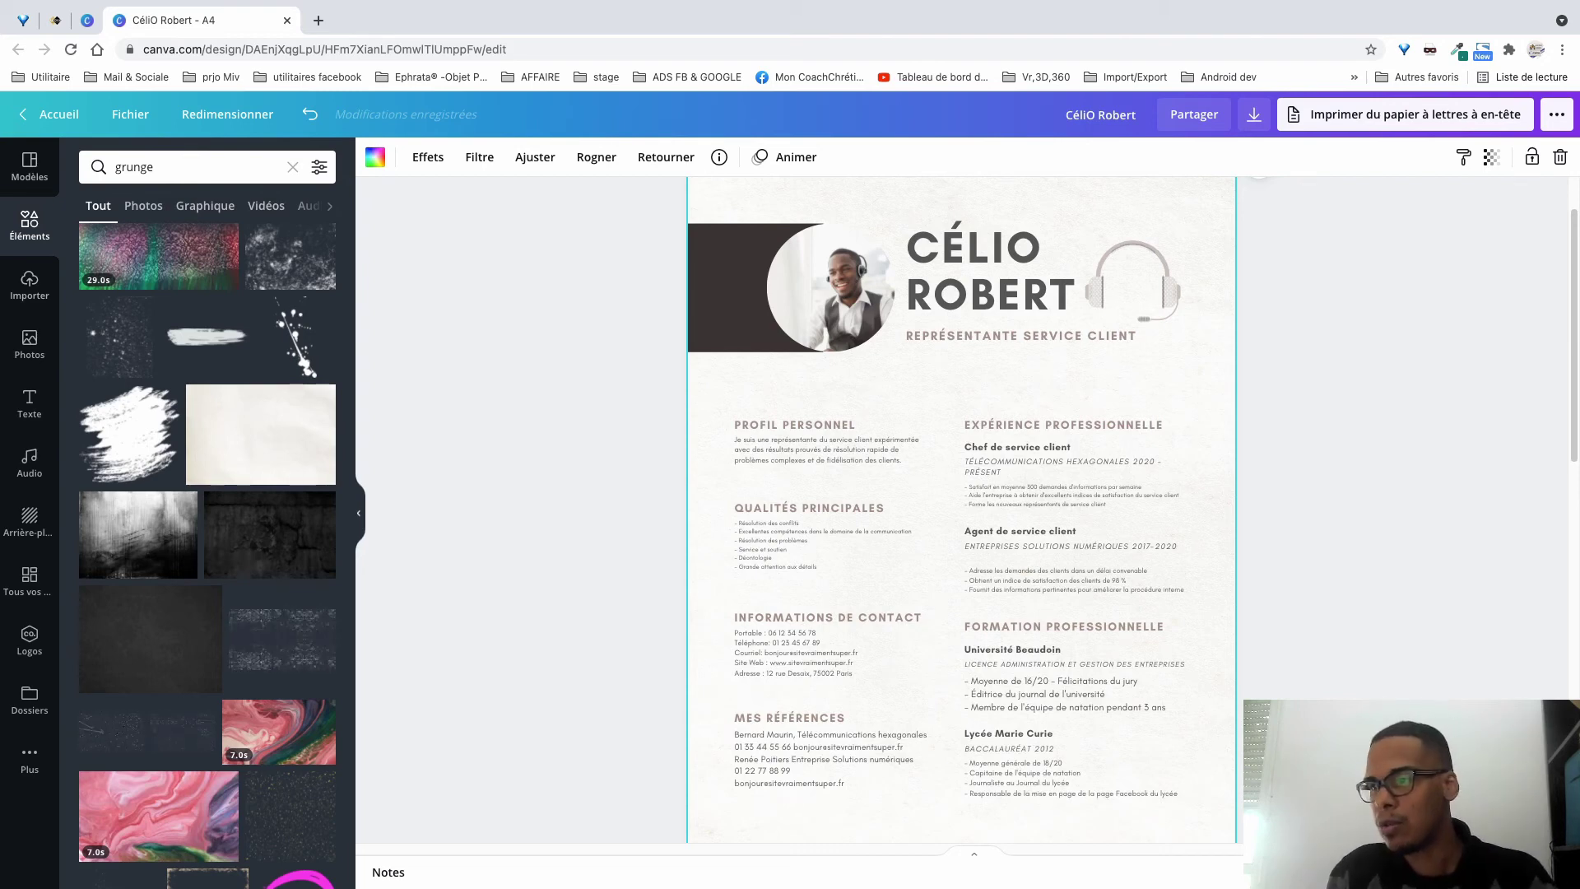
pyautogui.scroll(-1, 961, 510)
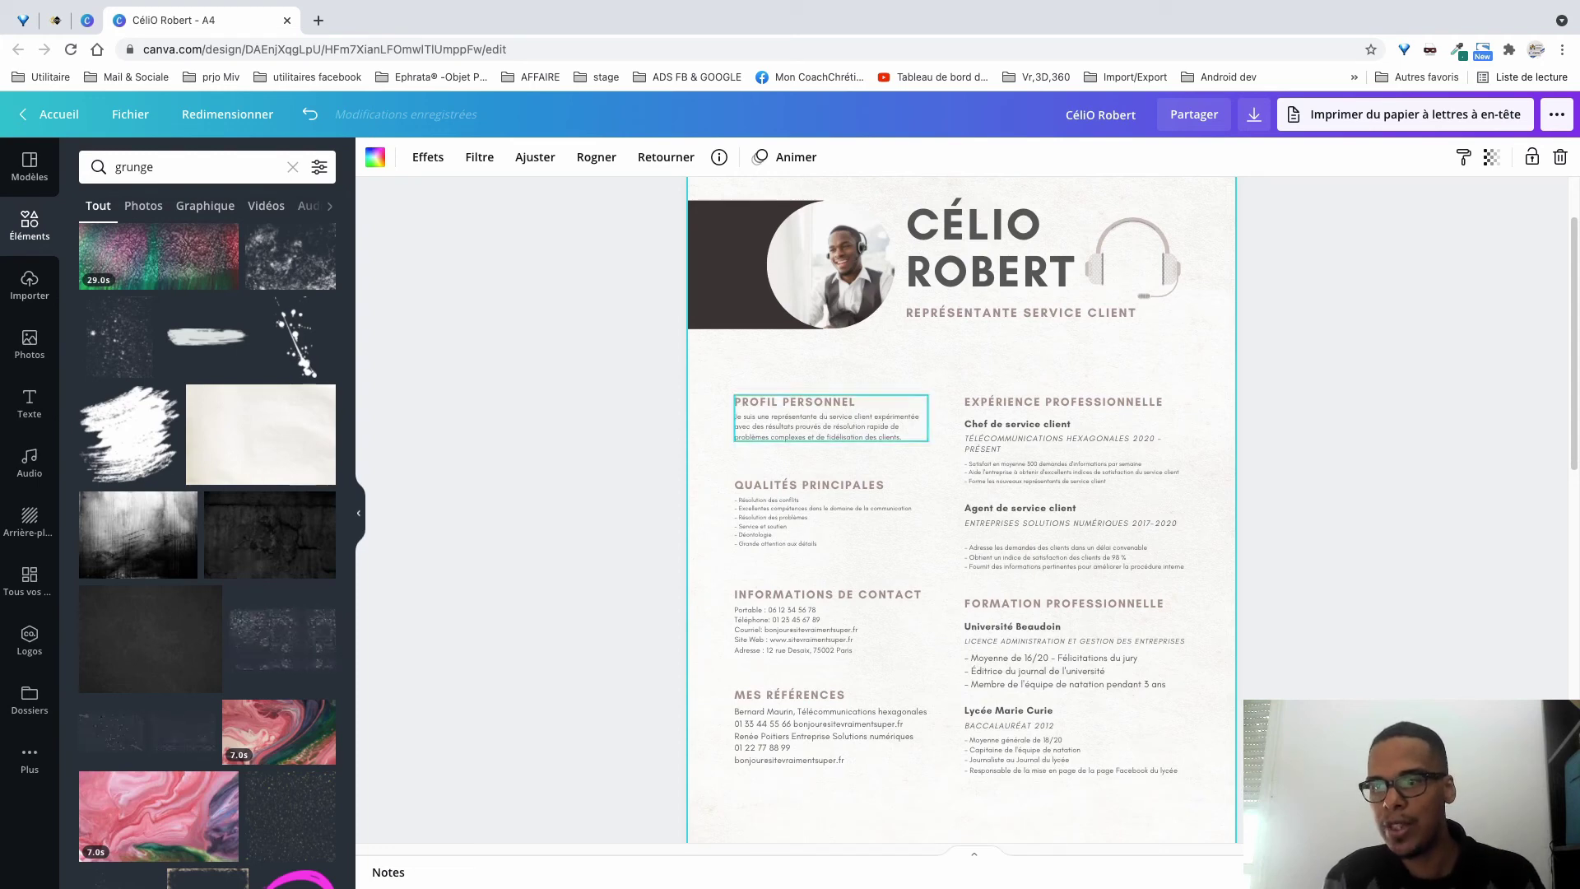
pyautogui.click(832, 426)
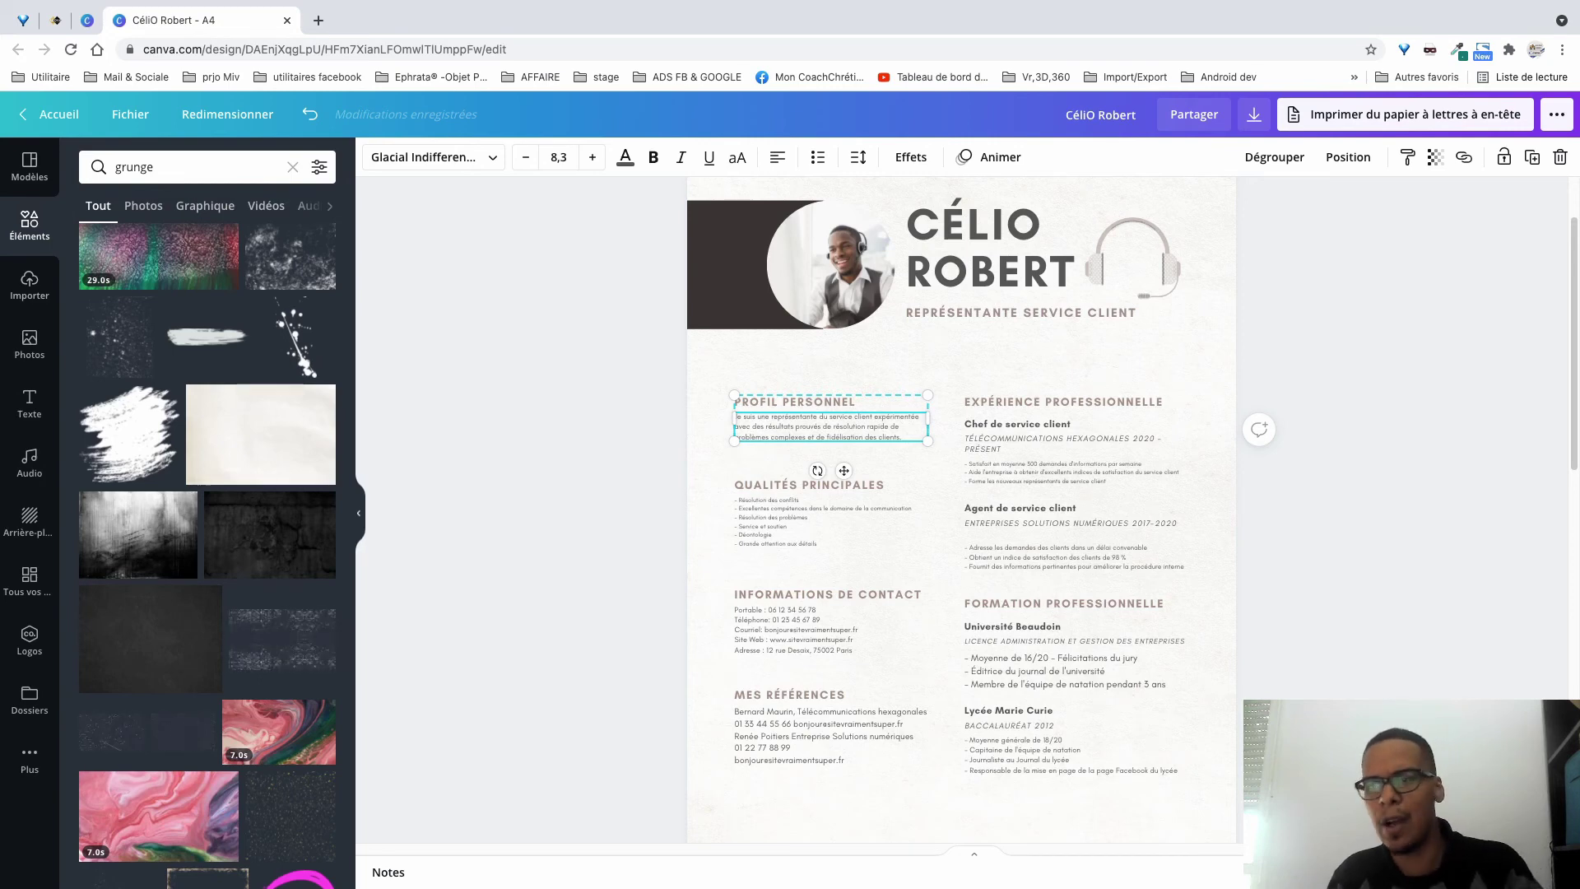
pyautogui.click(592, 157)
pyautogui.click(593, 158)
pyautogui.click(593, 157)
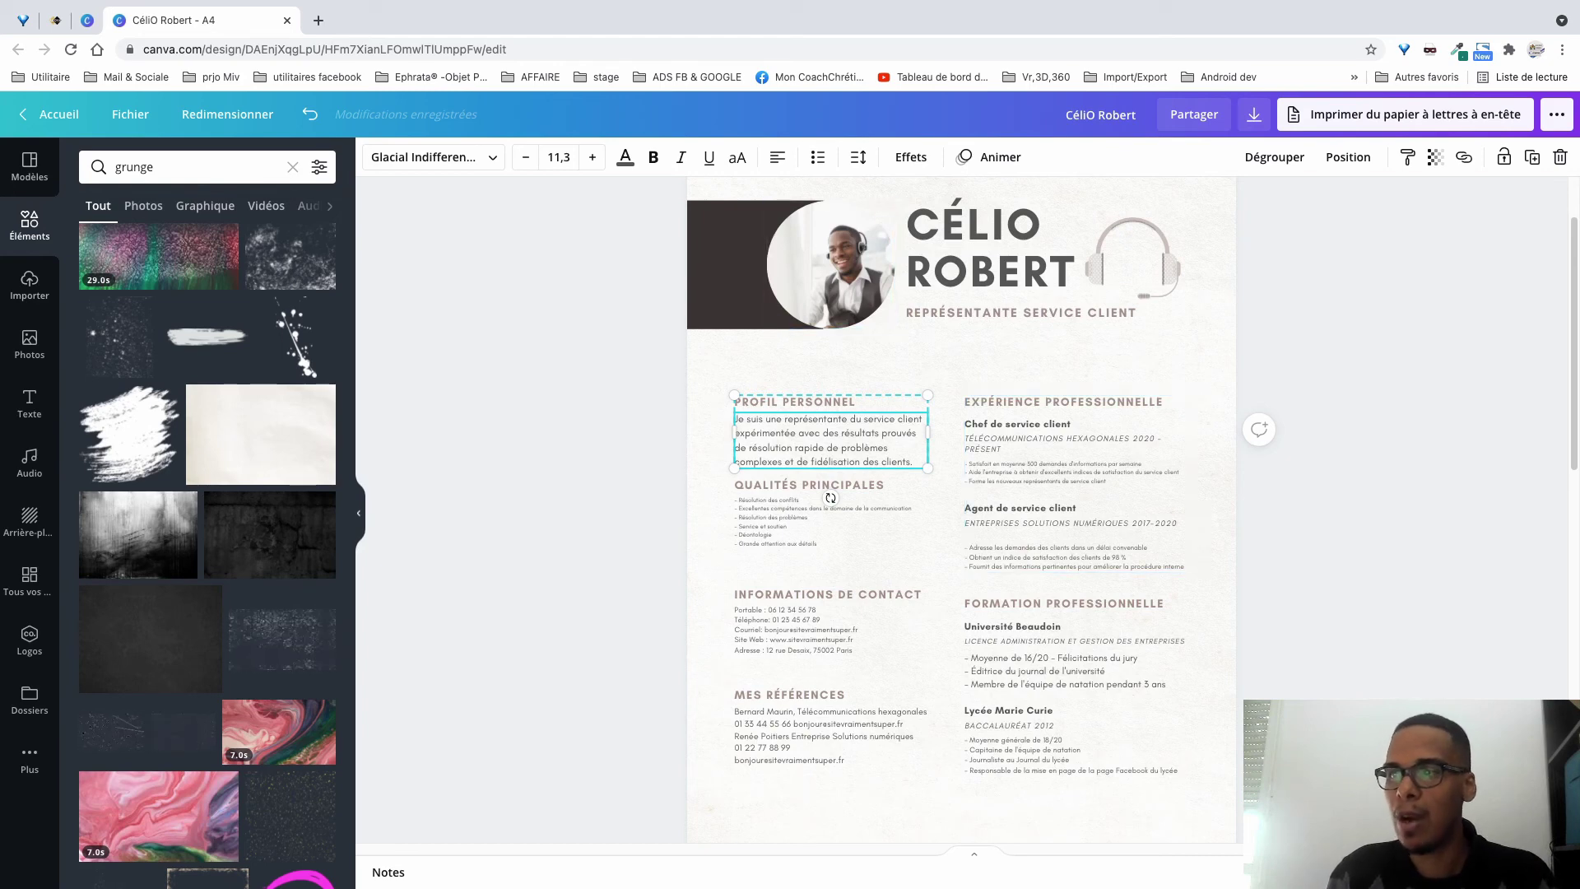
pyautogui.click(859, 157)
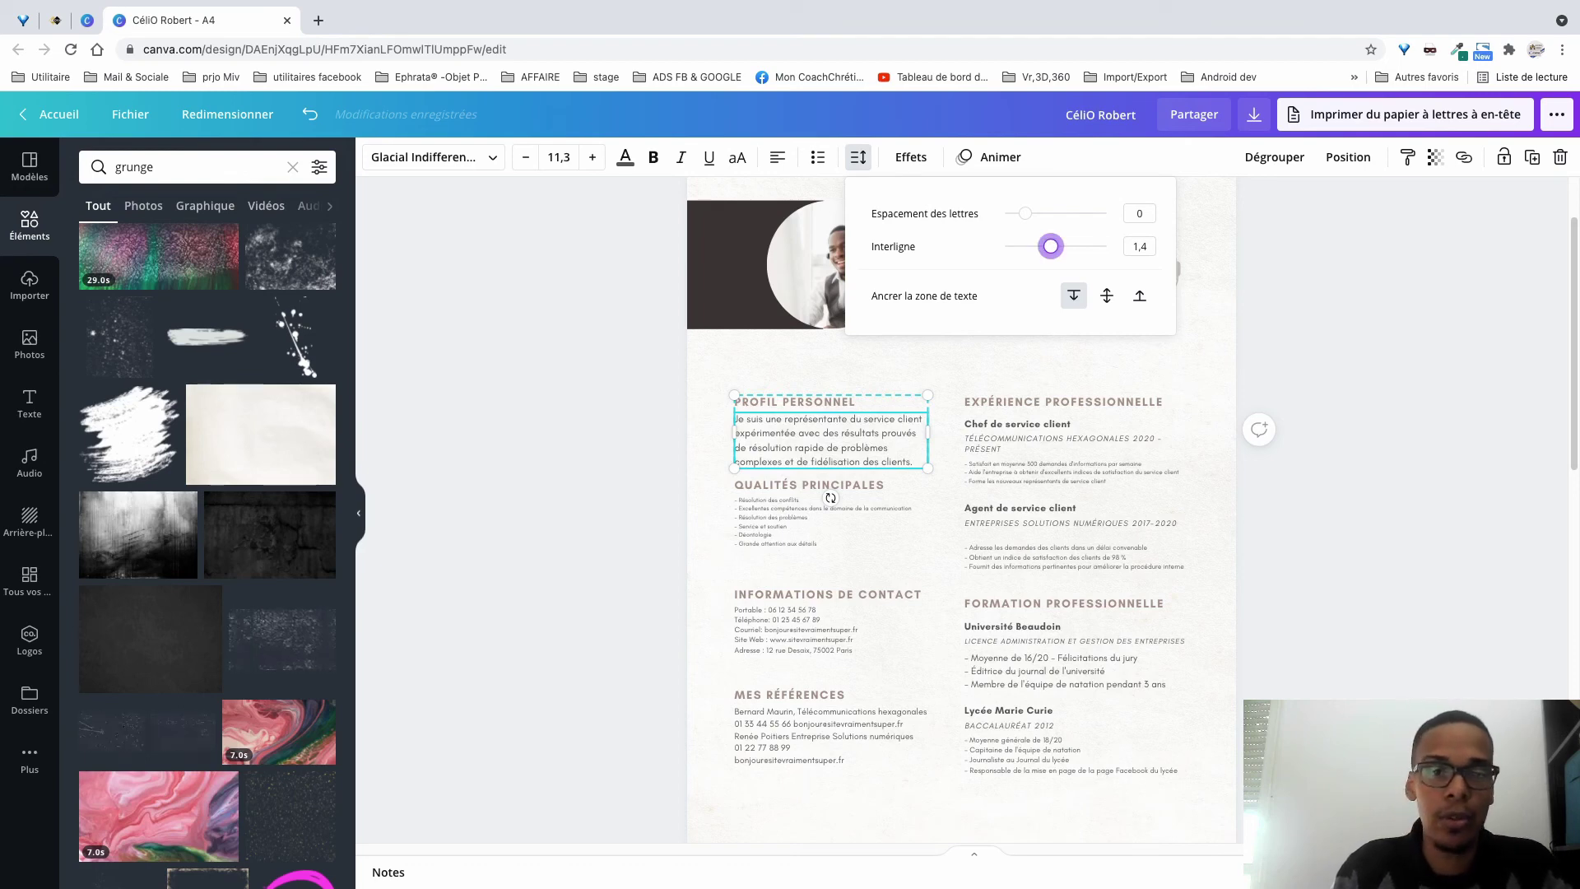
pyautogui.moveTo(1051, 246); pyautogui.dragTo(1035, 246)
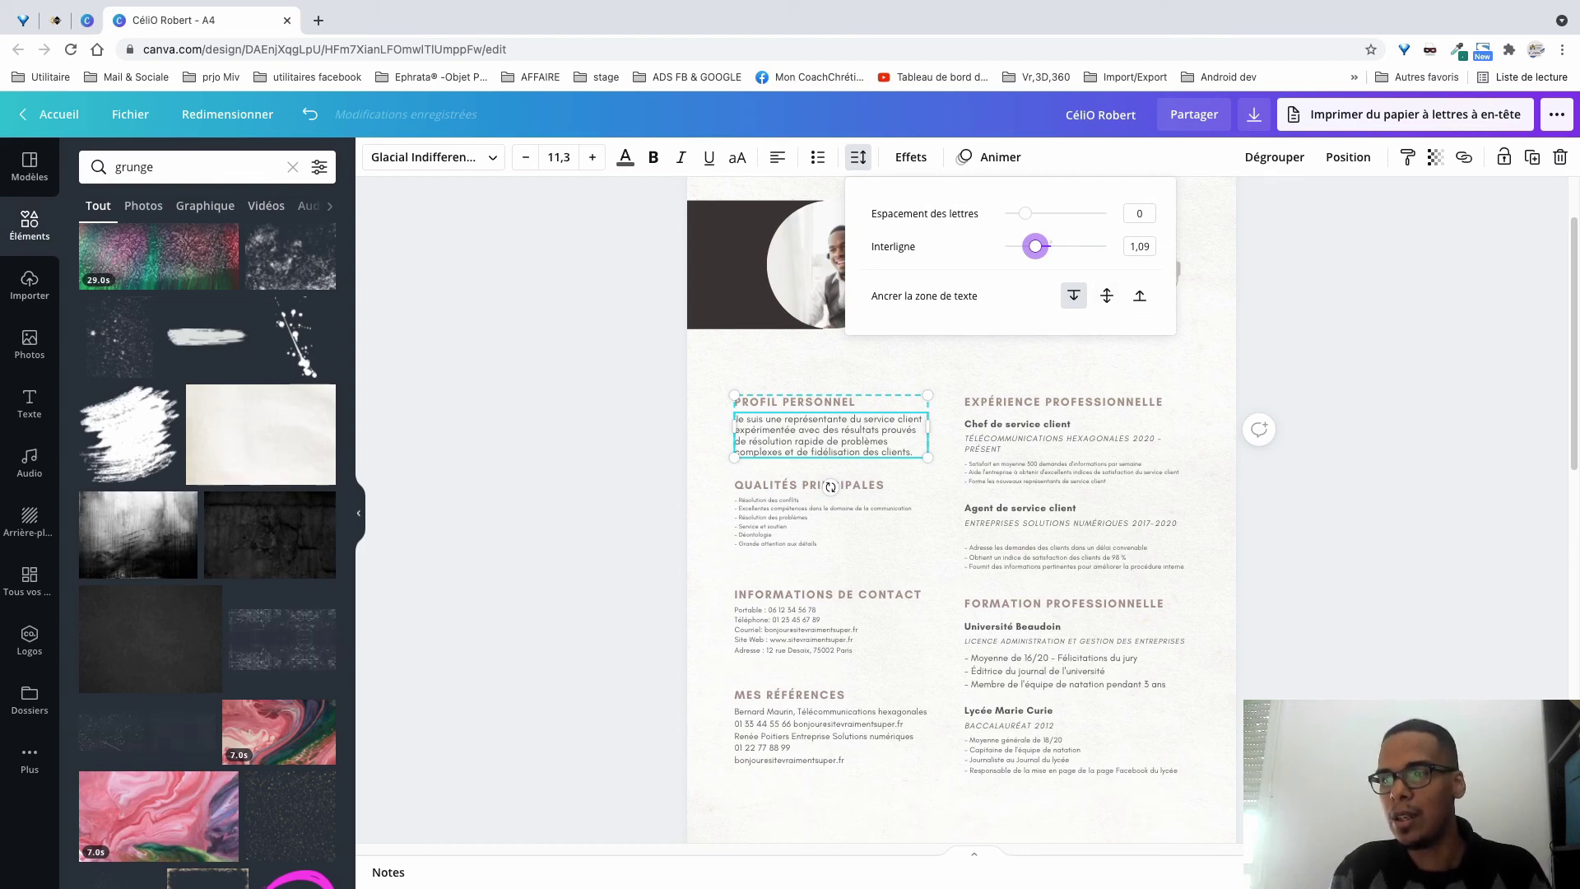
# Set the line spacing of the Profil personnel paragraph to 1,1 and deselect the text.
pyautogui.moveTo(1036, 246); pyautogui.dragTo(1034, 246)
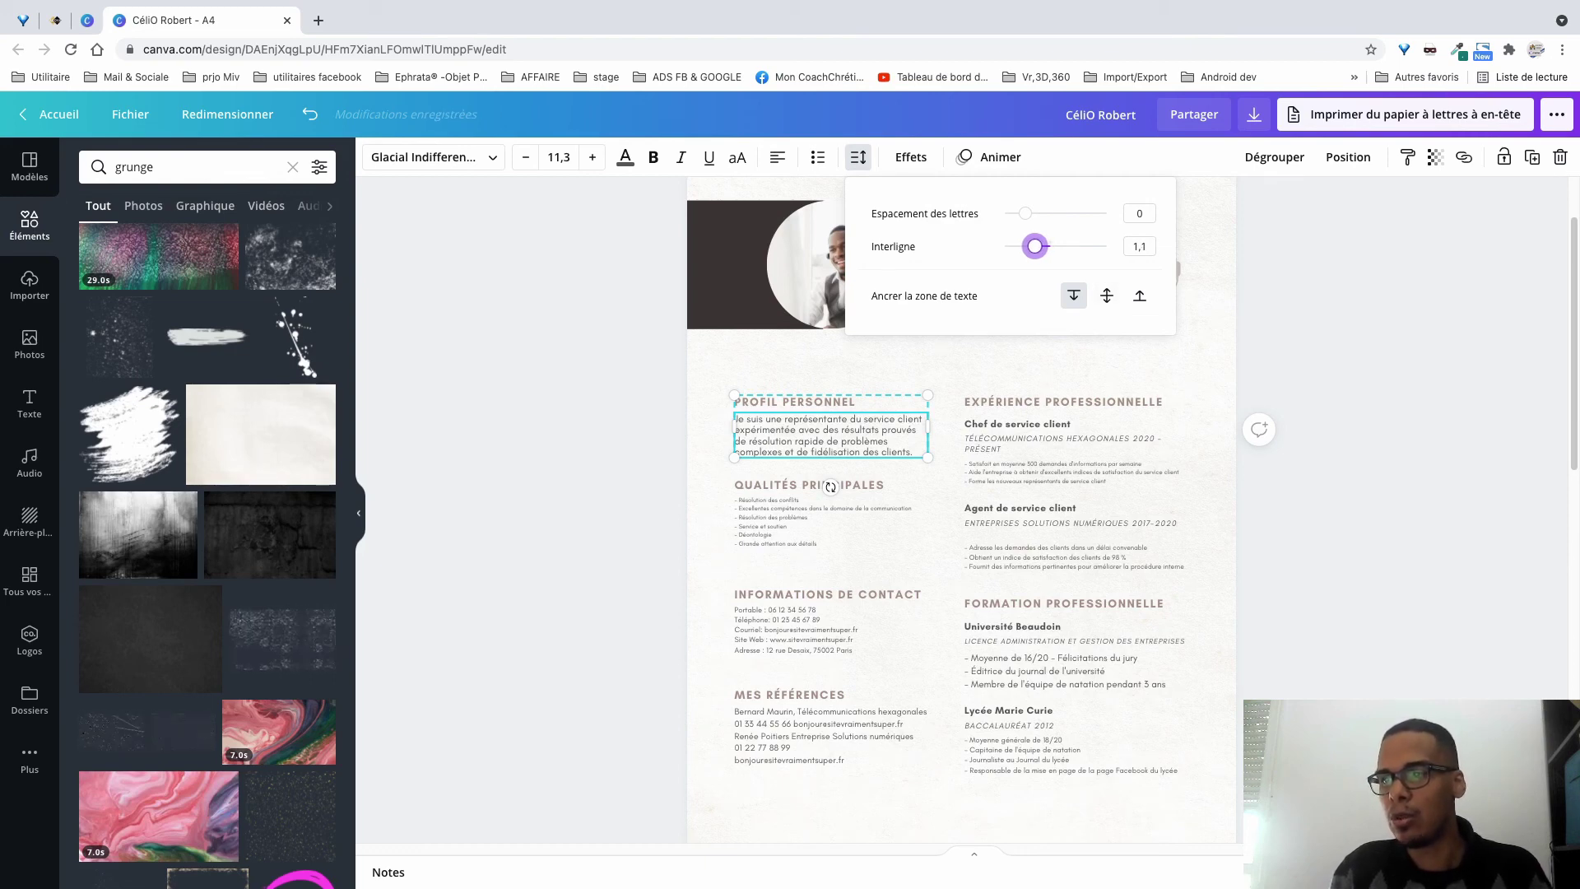
pyautogui.press('Escape')
pyautogui.press('Escape')
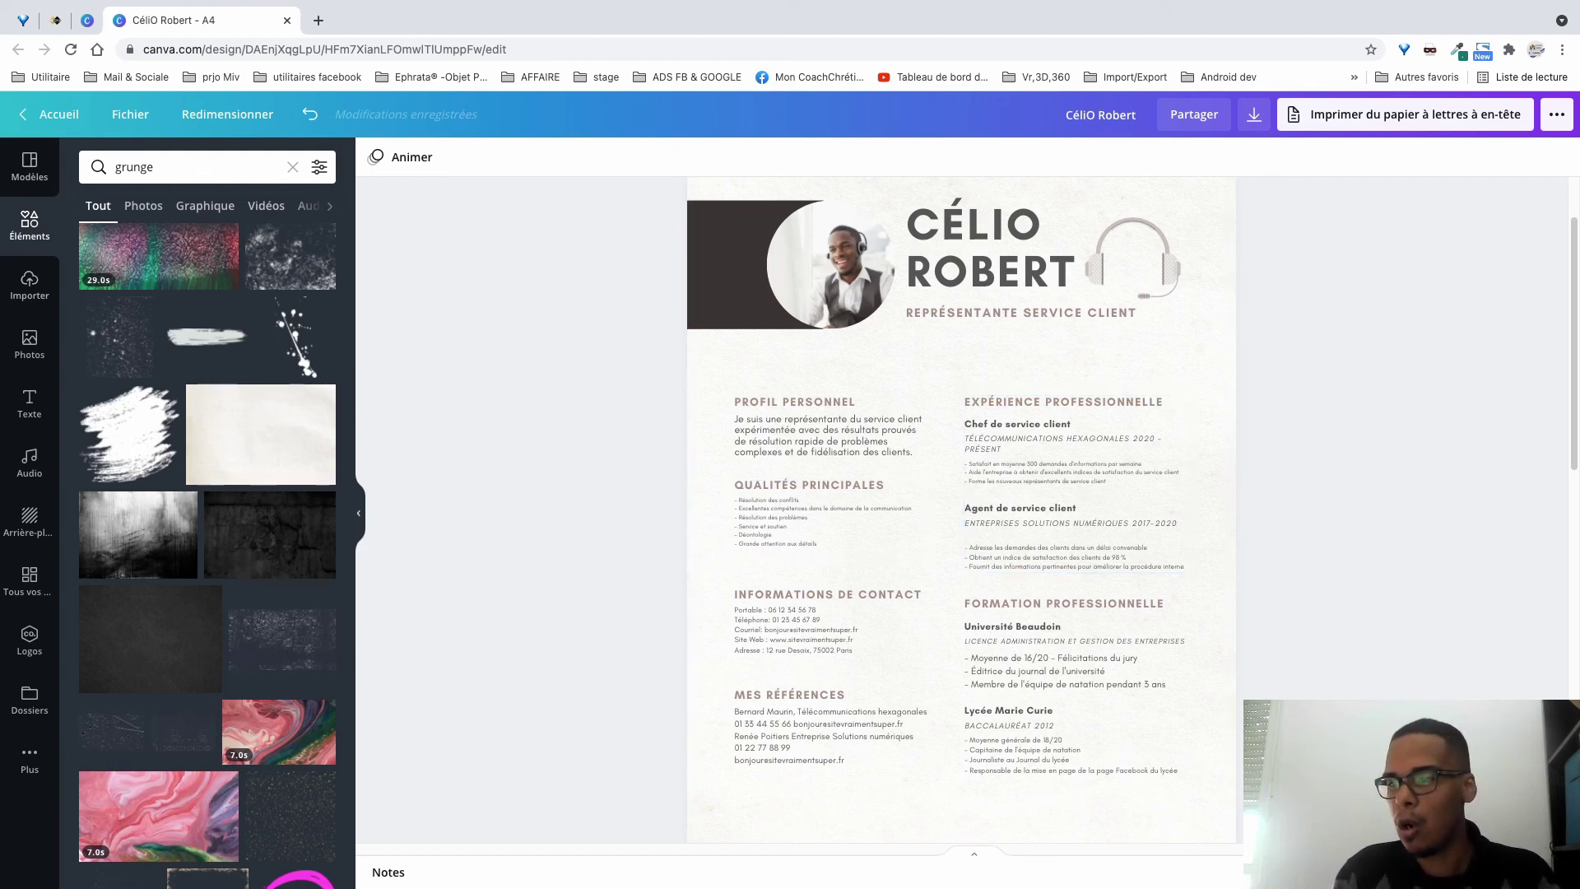
# Add a horizontal black line and place it between the Représentante service client subtitle and the CV's two text columns.
pyautogui.scroll(-1, 962, 511)
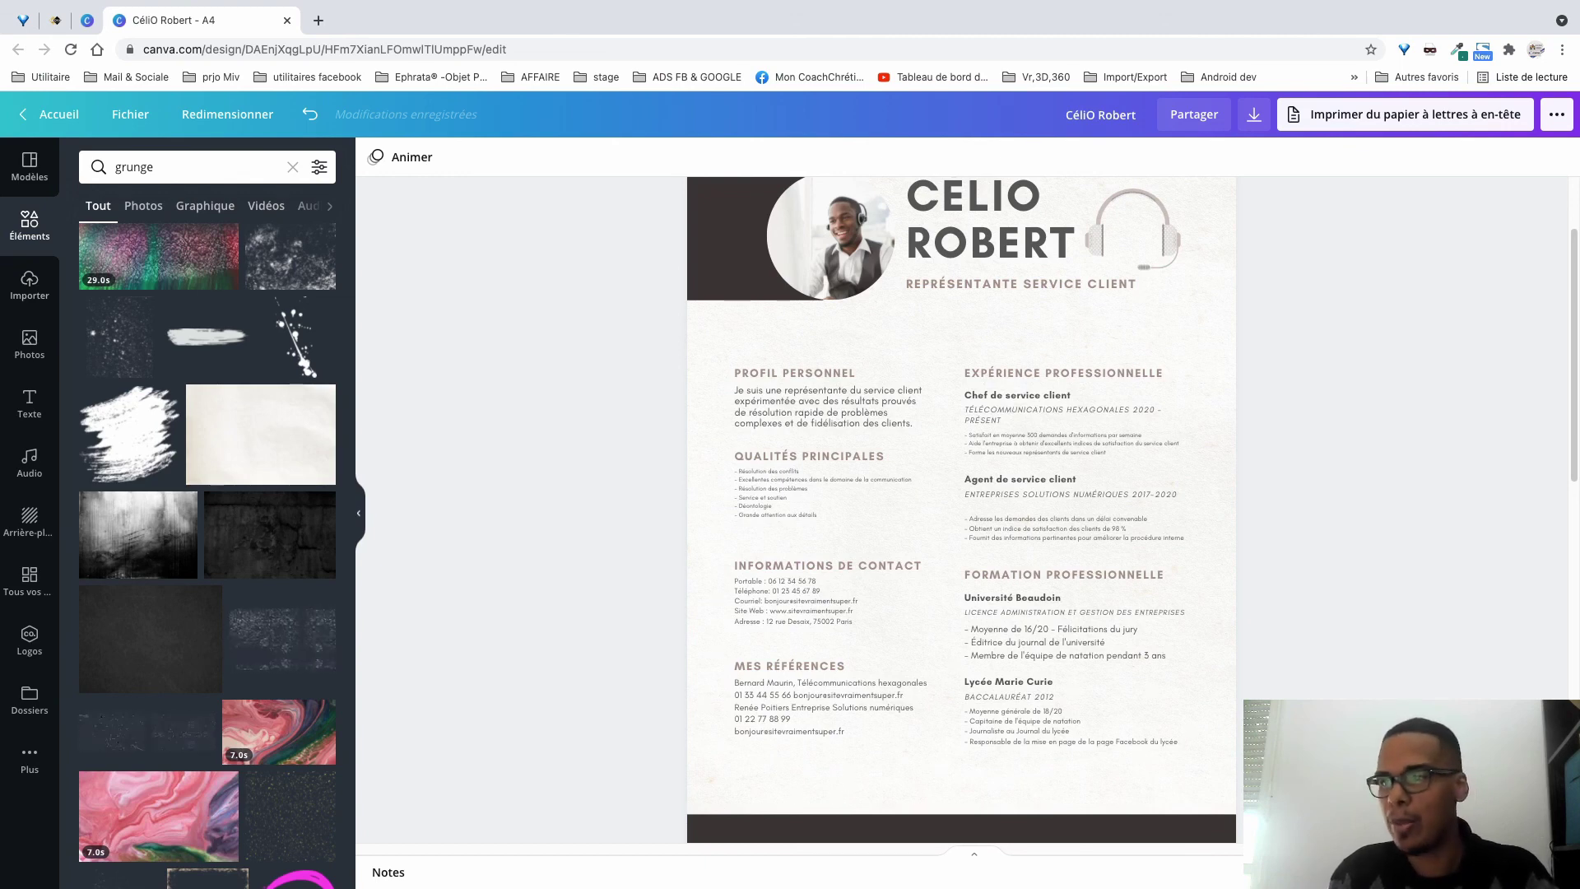
pyautogui.press('l')
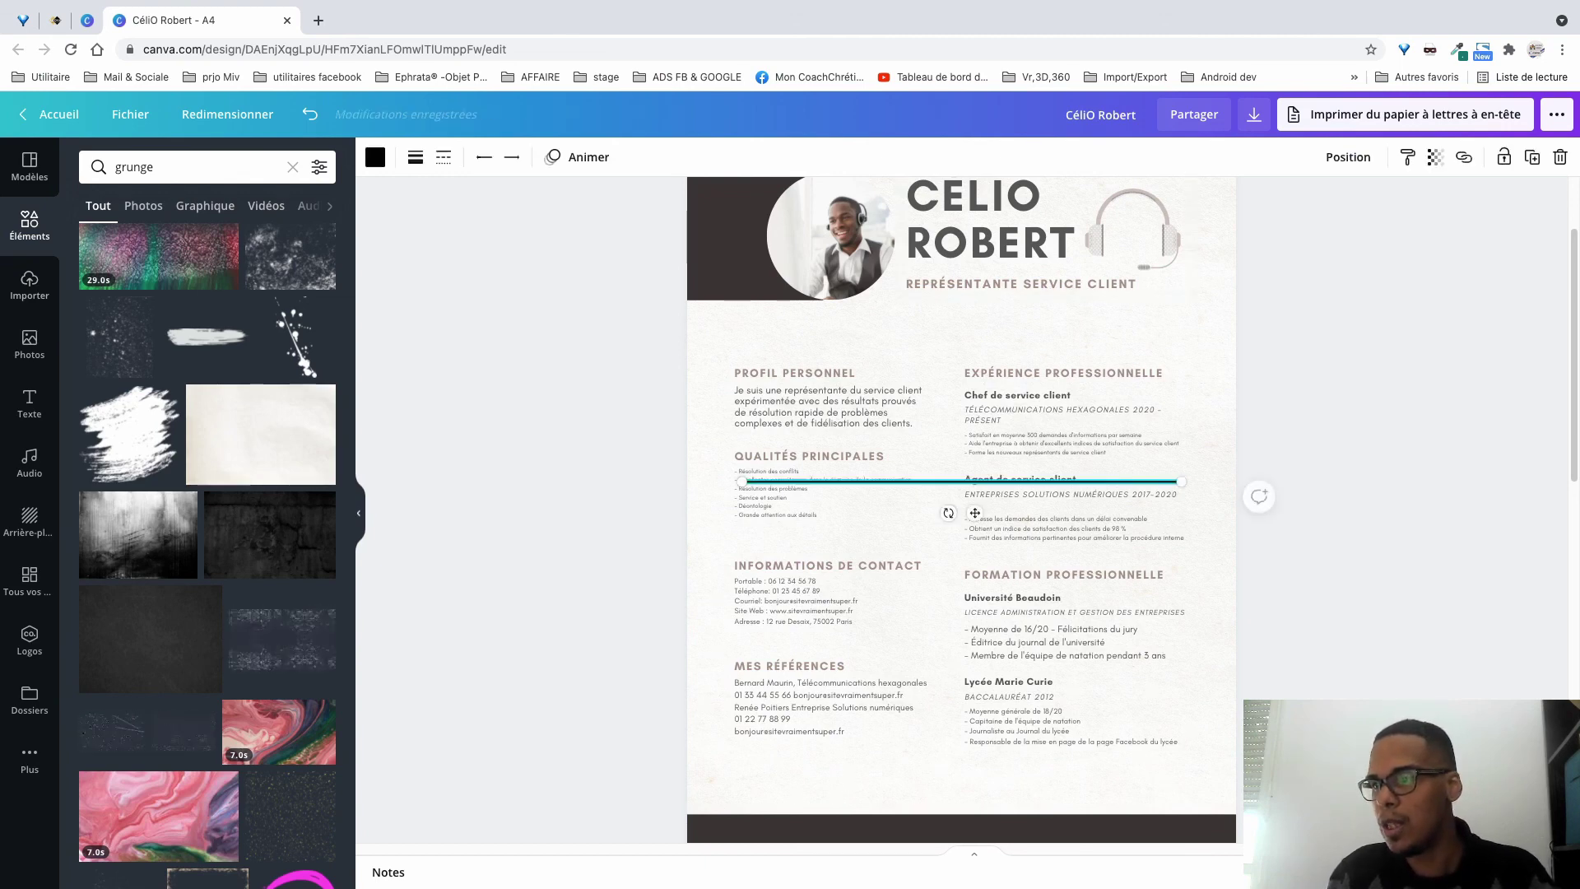
pyautogui.moveTo(975, 513); pyautogui.dragTo(960, 352)
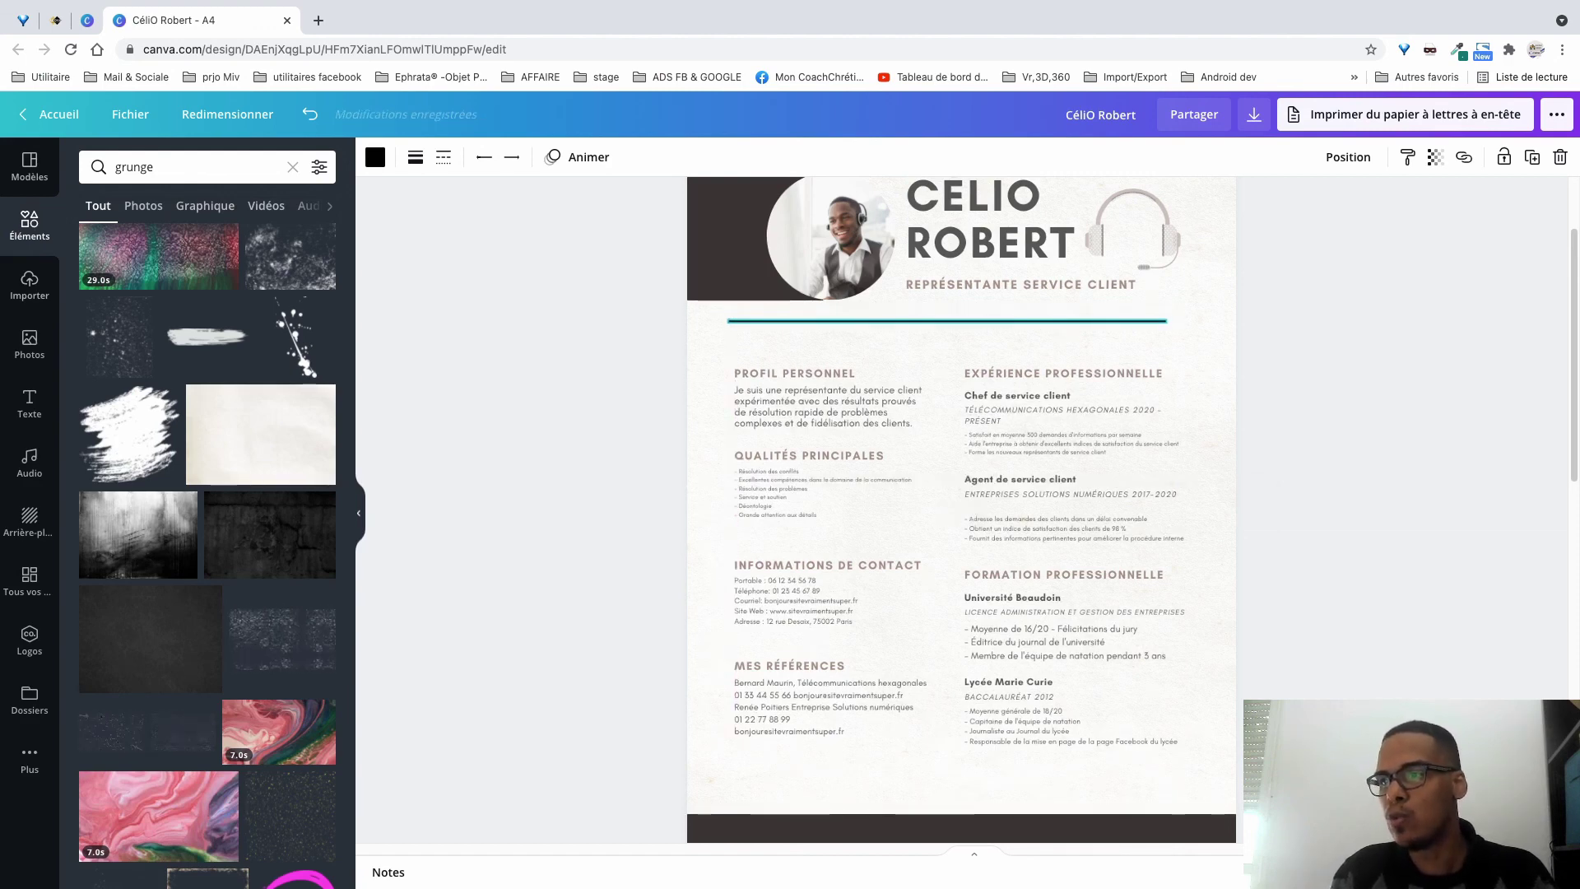
pyautogui.press('Escape')
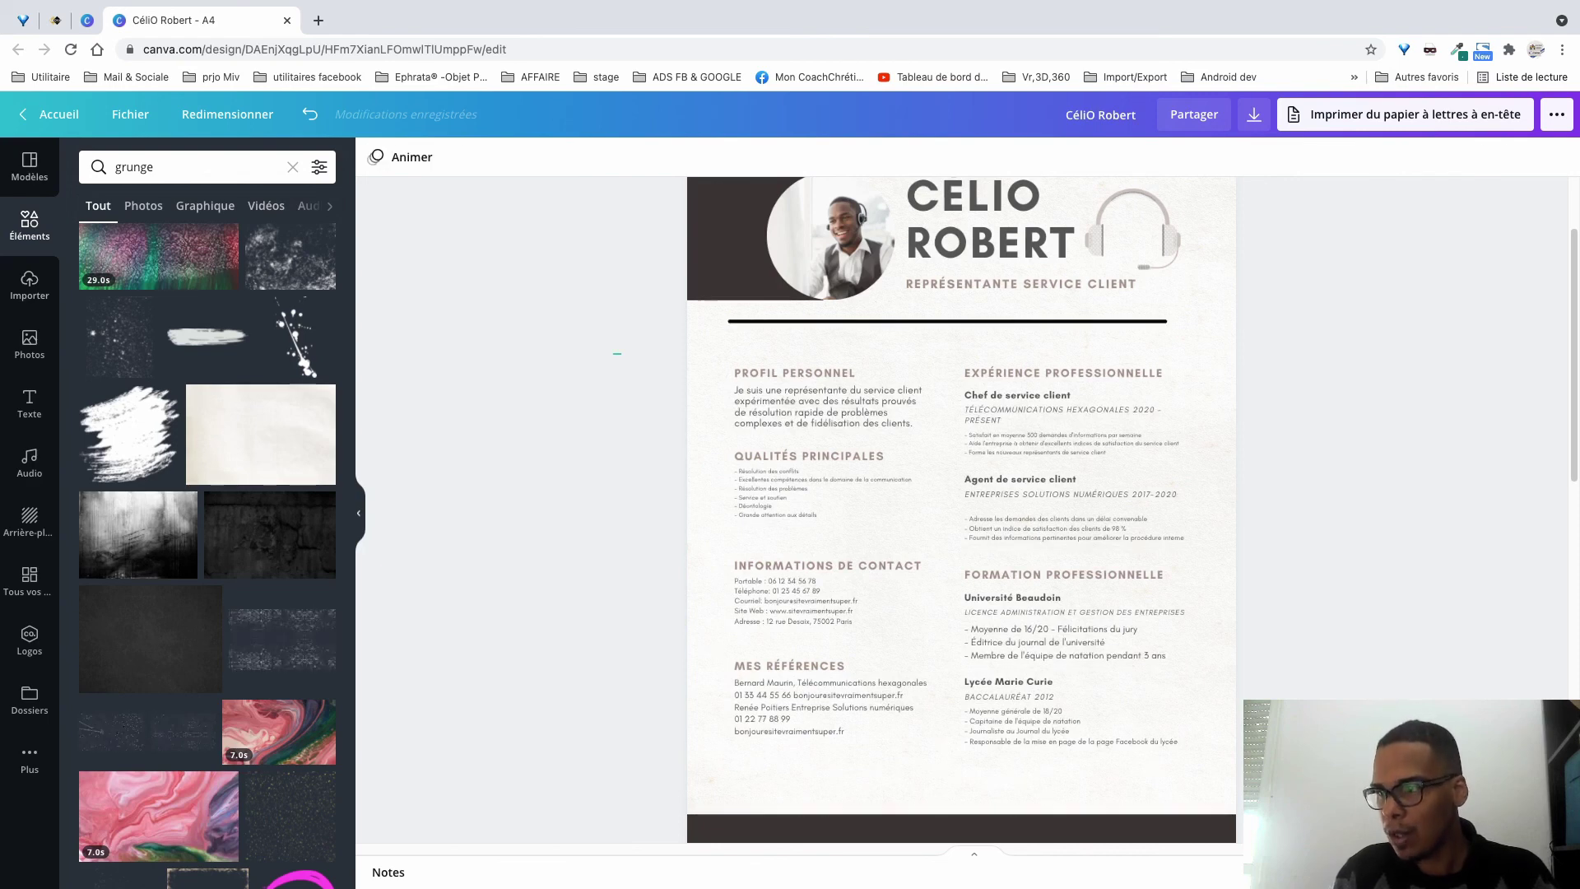
# Move all the text blocks of both columns up together, closer to the black line and aligned with its left end.
pyautogui.moveTo(614, 354); pyautogui.dragTo(1376, 748)
pyautogui.moveTo(1028, 568); pyautogui.dragTo(1022, 545)
pyautogui.press('Escape')
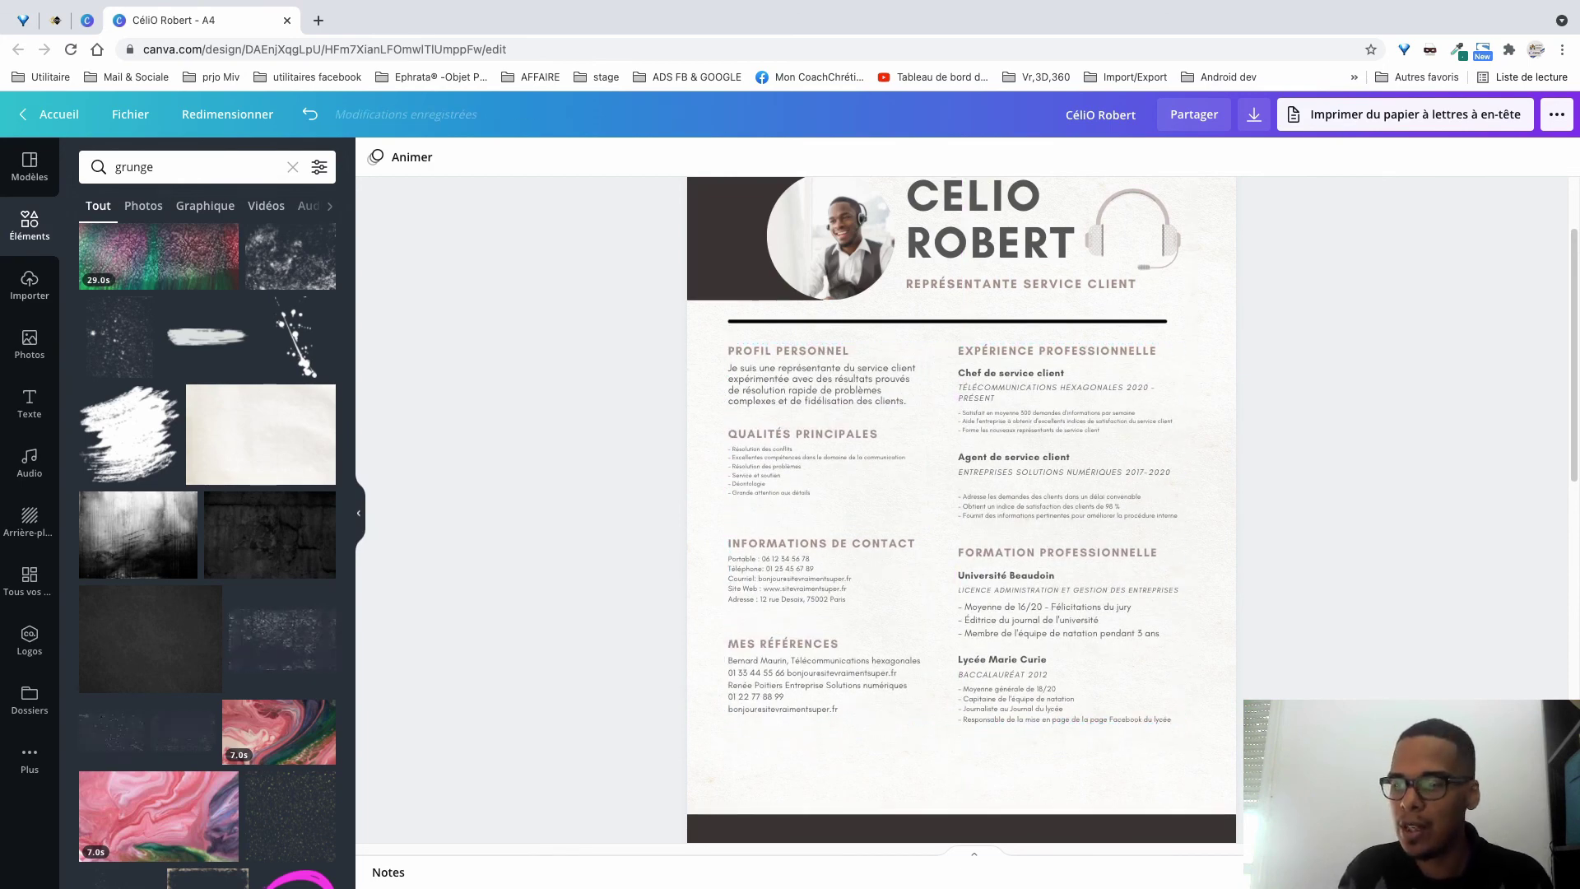